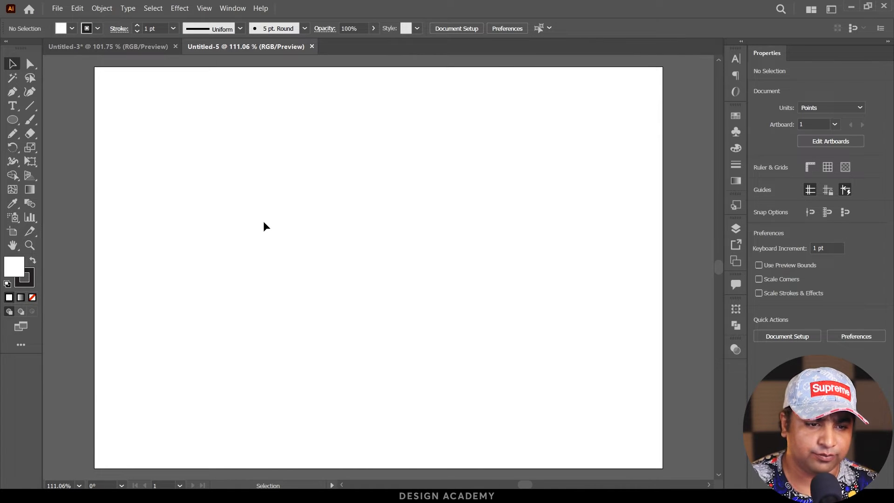
# Step: Draw a circle about 137 pt across, a tall ellipse about 94 × 203 pt and a wide ellipse about 250 × 68 pt along the upper artboard
pyautogui.click(14, 121)
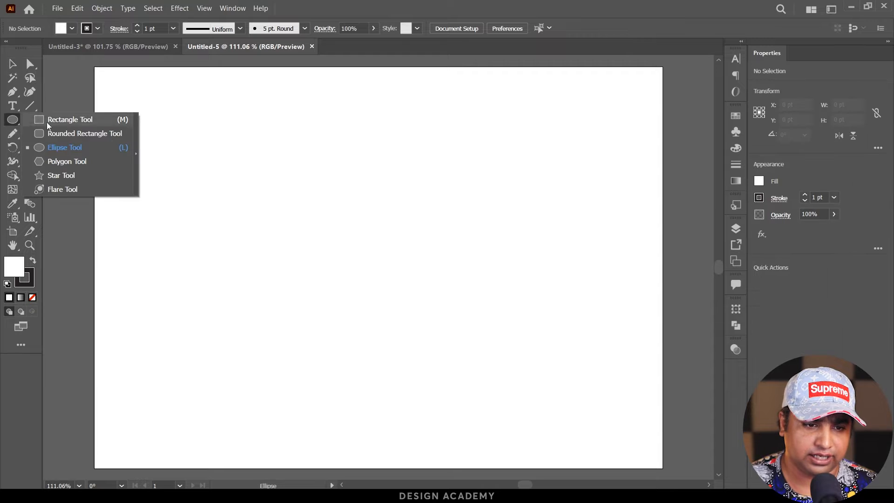
pyautogui.click(60, 146)
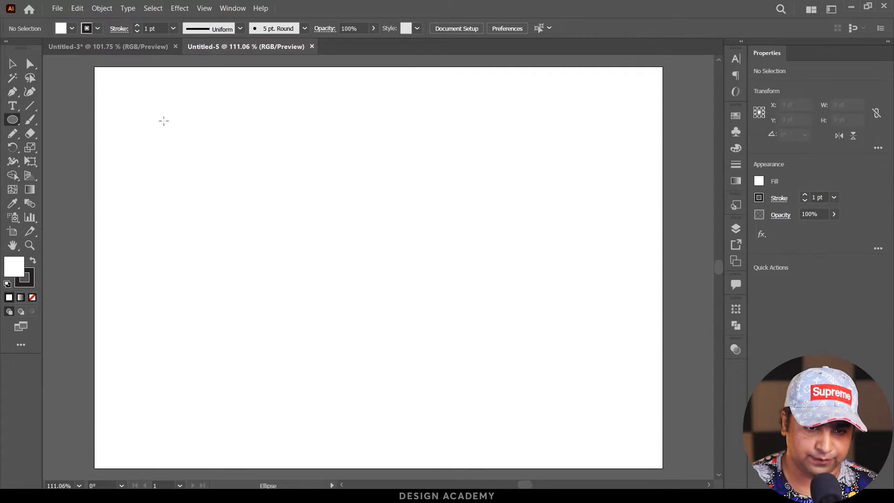
pyautogui.moveTo(163, 121); pyautogui.dragTo(235, 213)
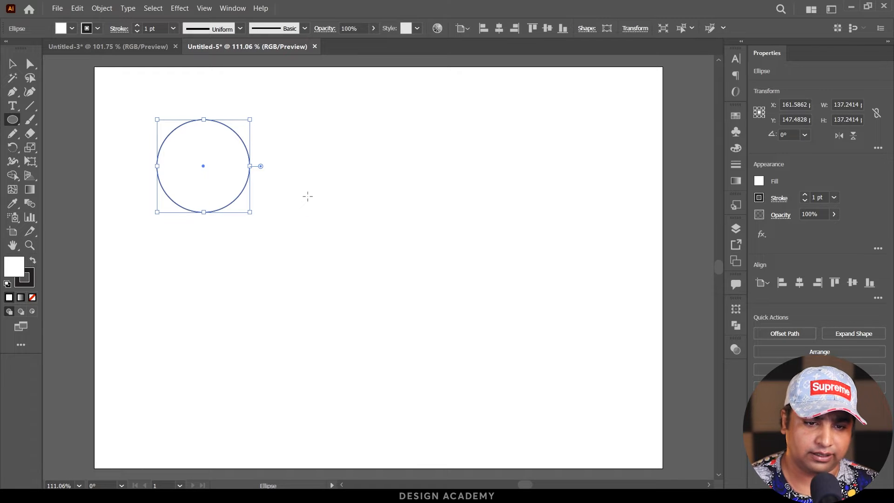
pyautogui.moveTo(321, 103)
pyautogui.mouseDown()
pyautogui.moveTo(370, 225)
pyautogui.moveTo(386, 241)
pyautogui.mouseUp()
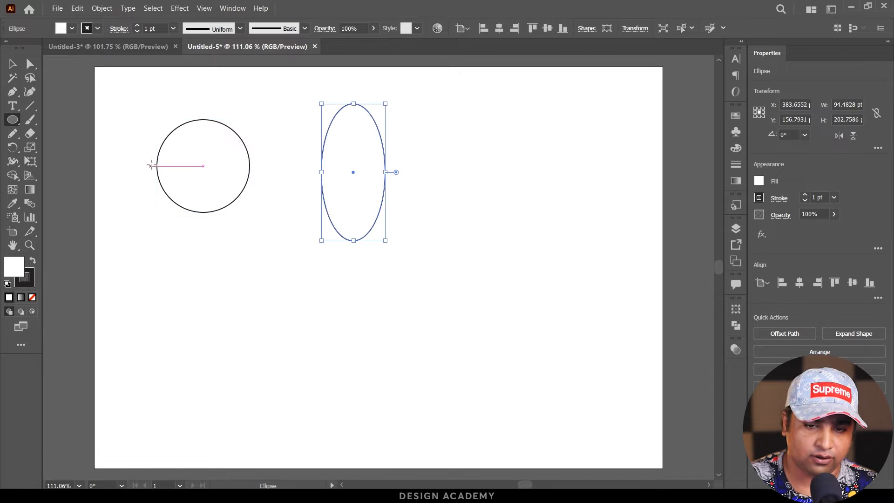
pyautogui.moveTo(442, 153); pyautogui.dragTo(611, 199)
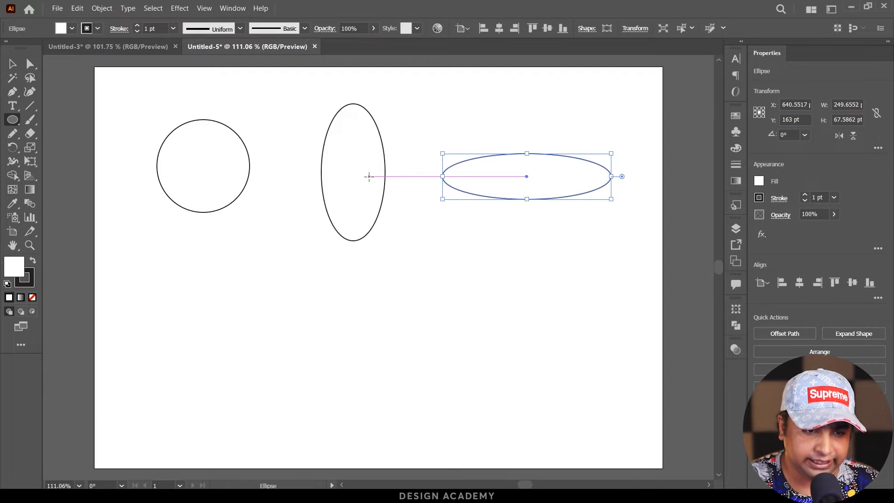
# Step: Draw a rectangle about 152 × 90 pt below the circle
pyautogui.click(15, 122)
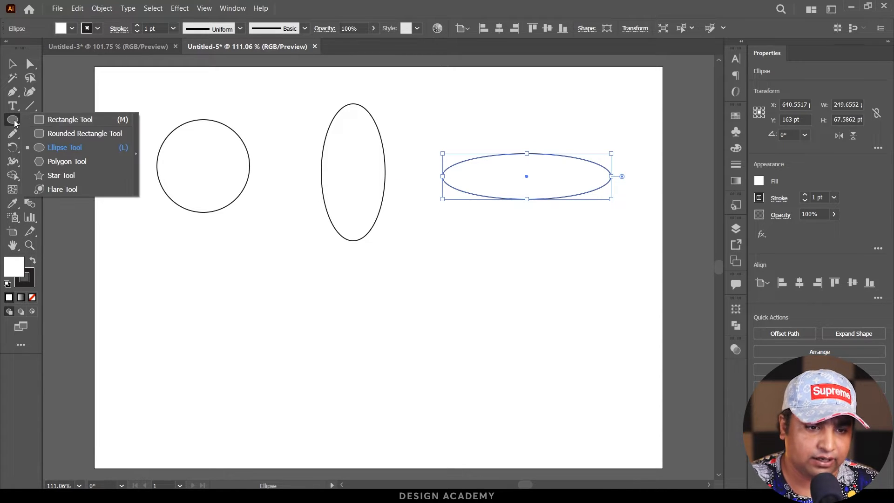
pyautogui.click(53, 119)
pyautogui.moveTo(137, 278); pyautogui.dragTo(241, 337)
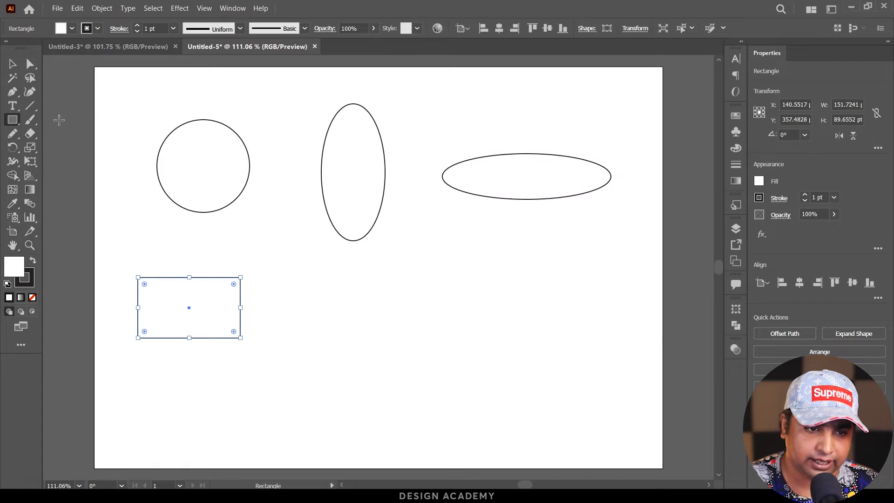
# Step: Draw a tilted triangle about 118 × 107 pt with the Star tool, just below the tall ellipse
pyautogui.click(13, 121)
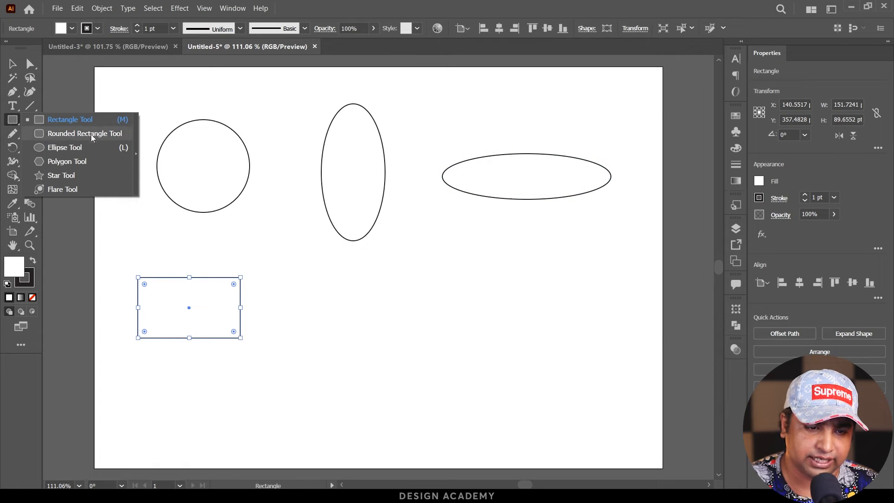
pyautogui.click(70, 174)
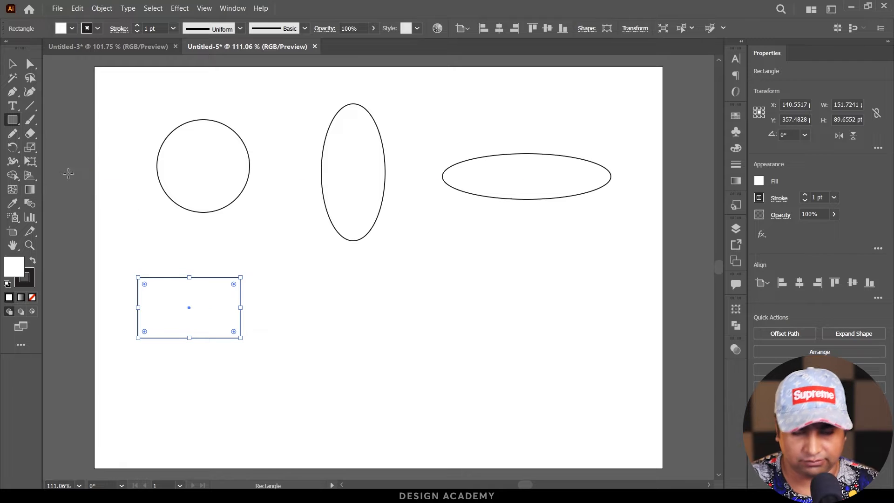
pyautogui.moveTo(311, 277); pyautogui.dragTo(353, 255)
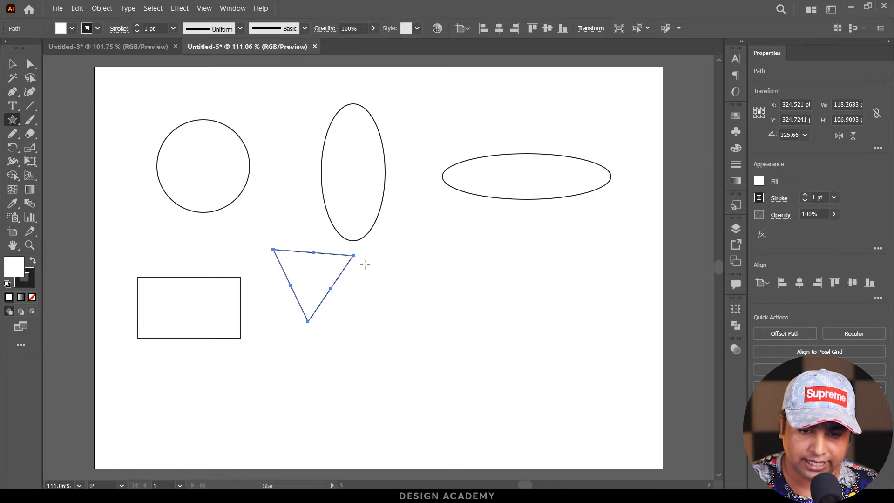
# Step: Create a star with 5 points in the empty area to the right of the triangle
pyautogui.click(446, 285)
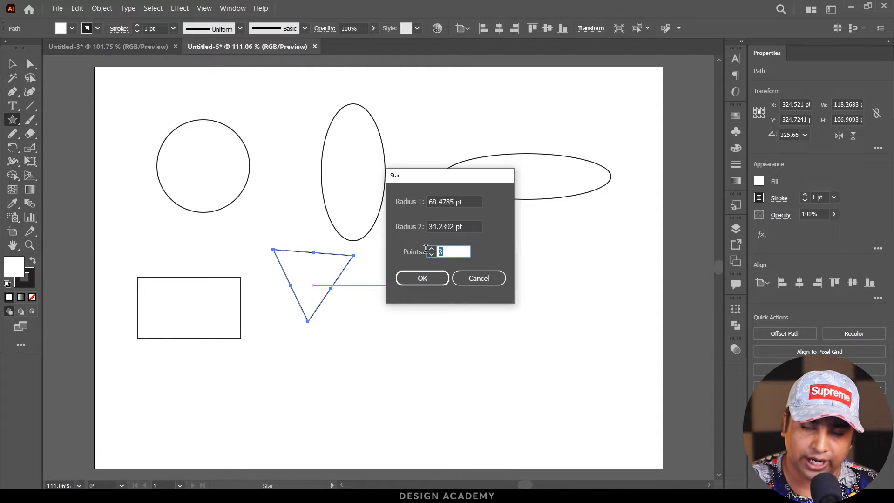
pyautogui.write('5')
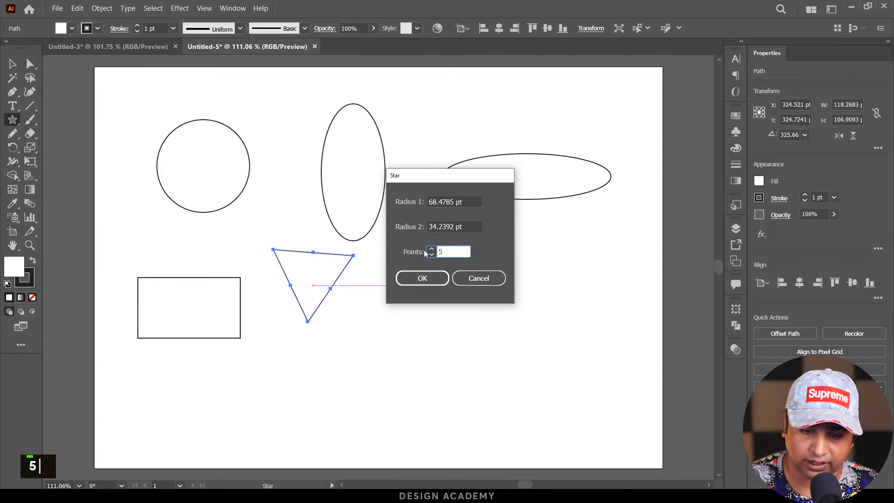
pyautogui.click(423, 278)
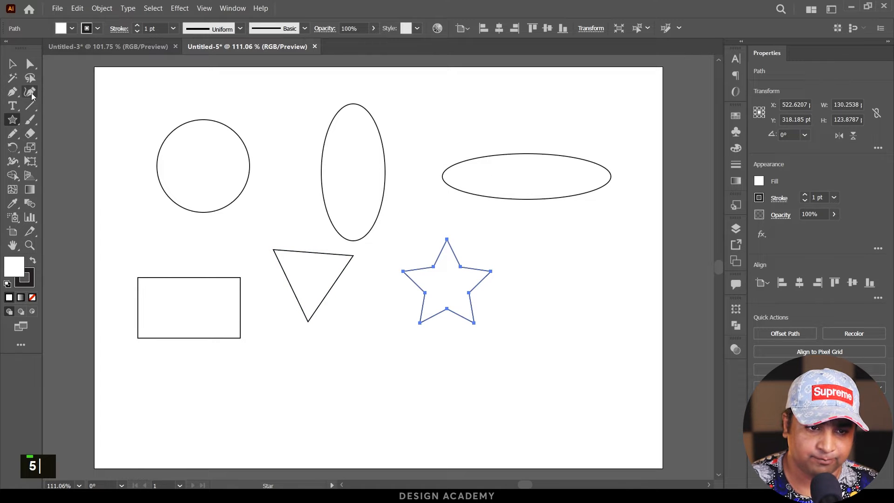
# Step: Move the triangle down to line up with the rectangle's top edge and shift the star further right and slightly down
pyautogui.click(12, 63)
pyautogui.moveTo(339, 294); pyautogui.dragTo(351, 308)
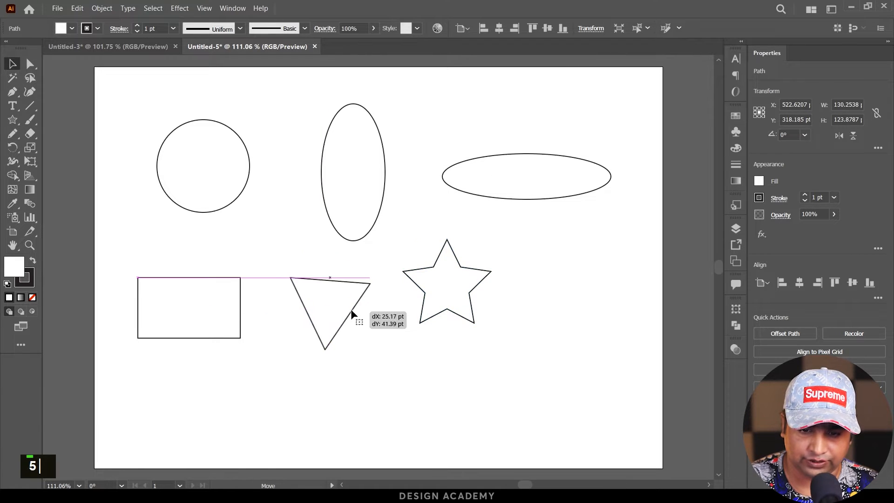
pyautogui.moveTo(458, 299); pyautogui.dragTo(513, 314)
# Step: Fill the circle with the red swatch
pyautogui.click(179, 119)
pyautogui.moveTo(100, 78); pyautogui.dragTo(597, 347)
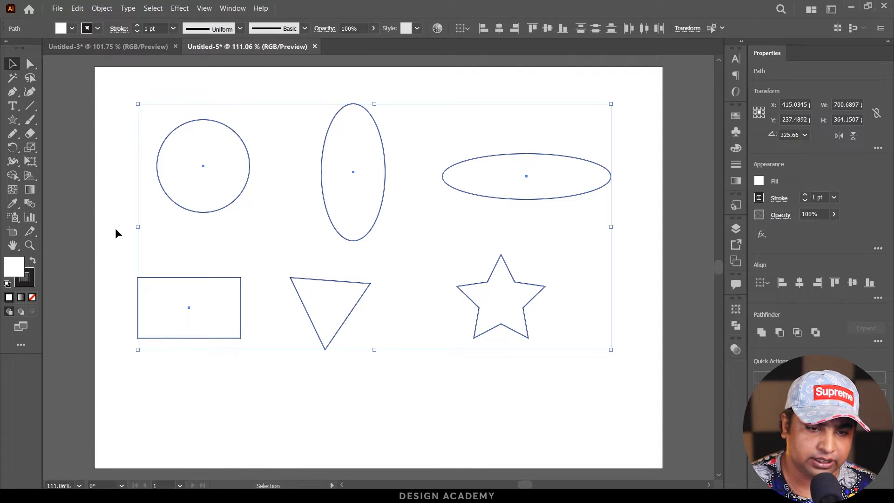
pyautogui.moveTo(116, 233); pyautogui.dragTo(271, 118)
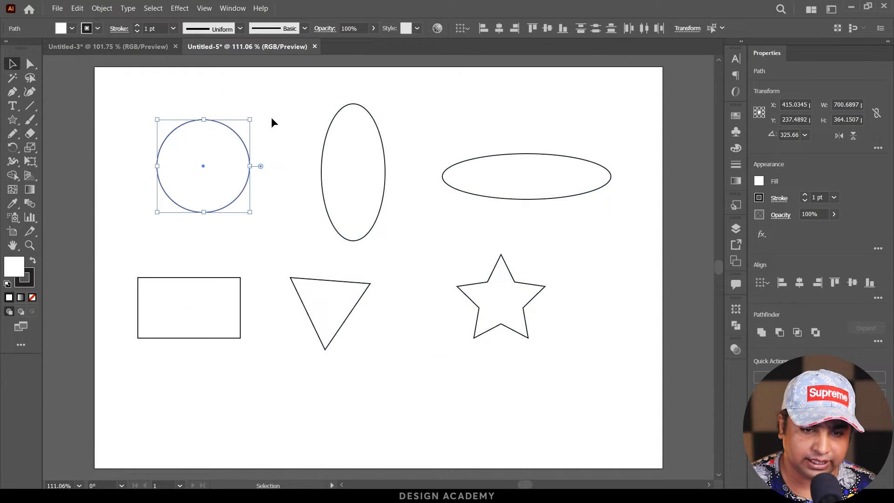
pyautogui.click(72, 28)
pyautogui.click(41, 48)
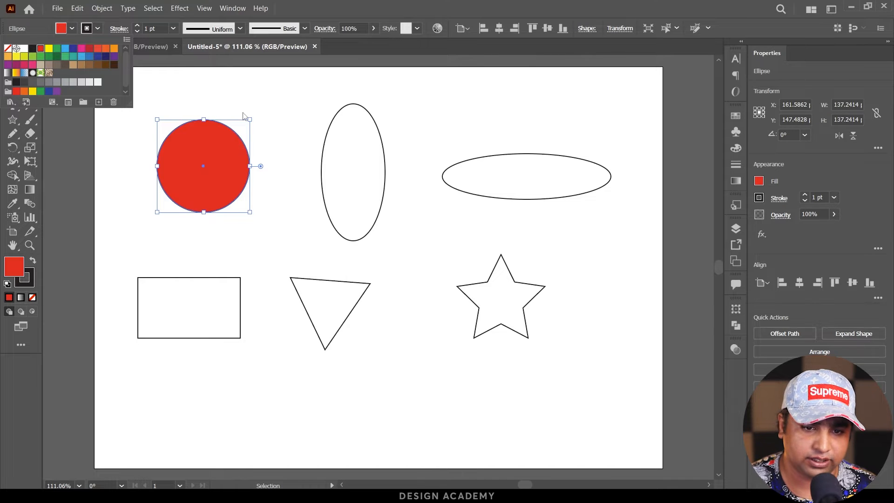
pyautogui.click(274, 112)
# Step: Fill the tall ellipse with green and the wide ellipse with yellow
pyautogui.click(381, 140)
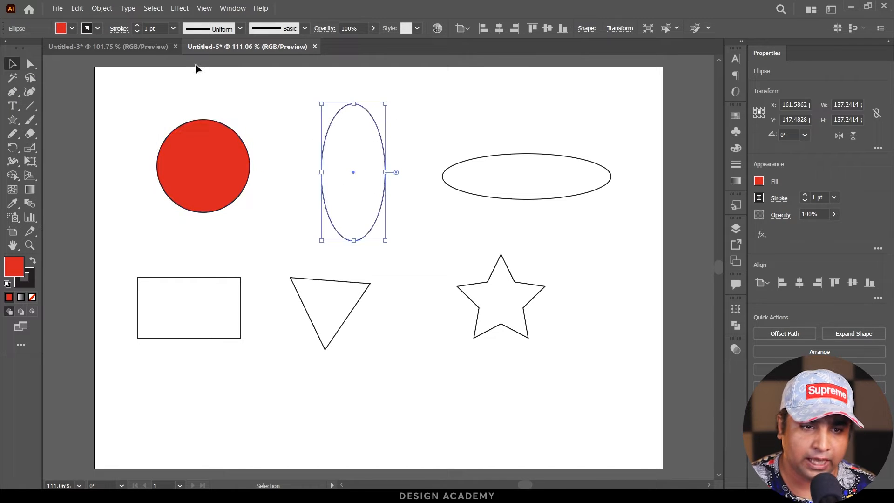
pyautogui.click(72, 29)
pyautogui.click(67, 62)
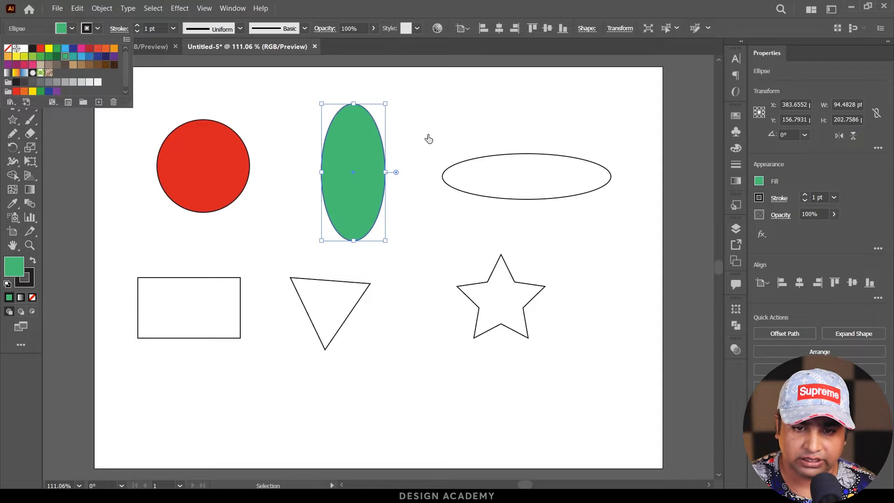
pyautogui.doubleClick(583, 195)
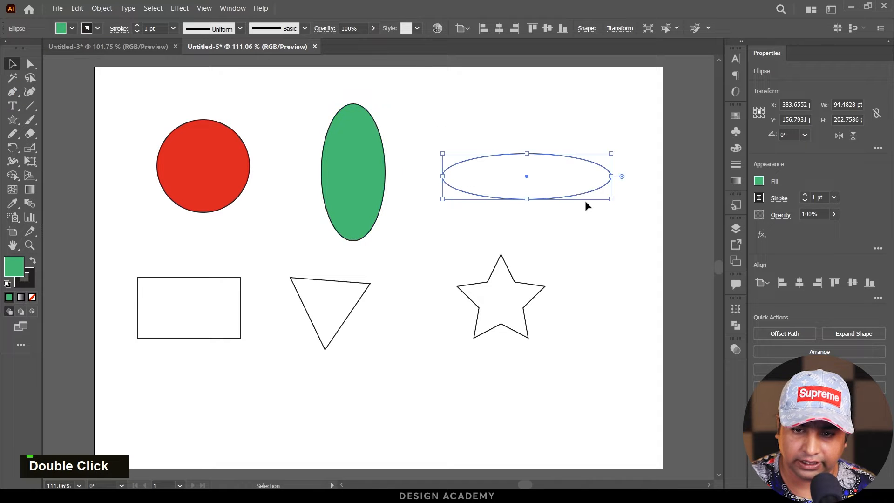
pyautogui.click(73, 29)
pyautogui.click(49, 48)
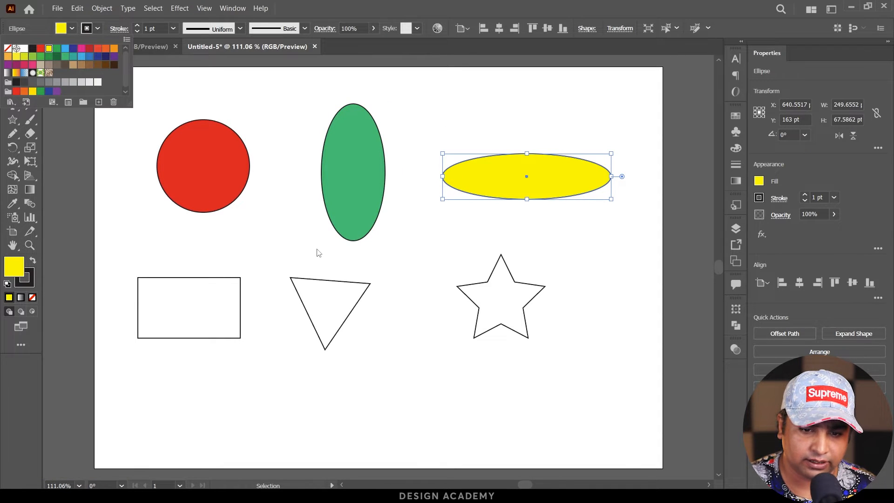
# Step: Fill the rectangle with light blue and the triangle with orange-red
pyautogui.moveTo(182, 250); pyautogui.dragTo(269, 340)
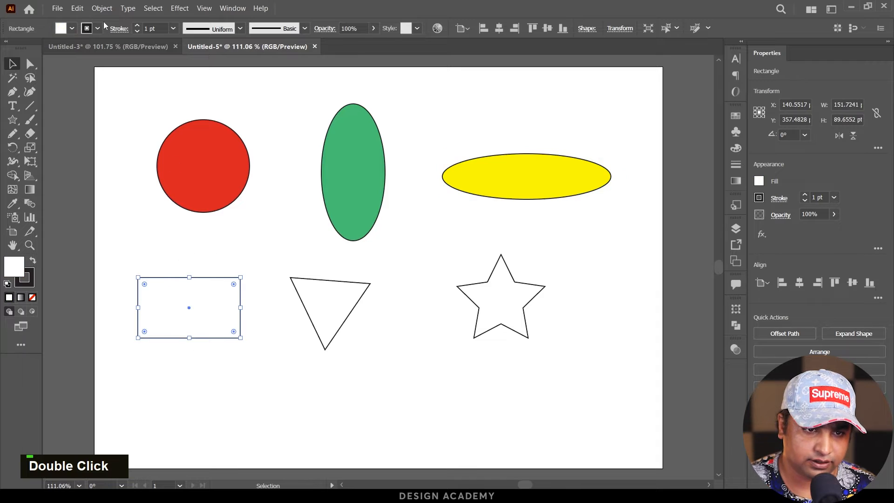
pyautogui.click(73, 29)
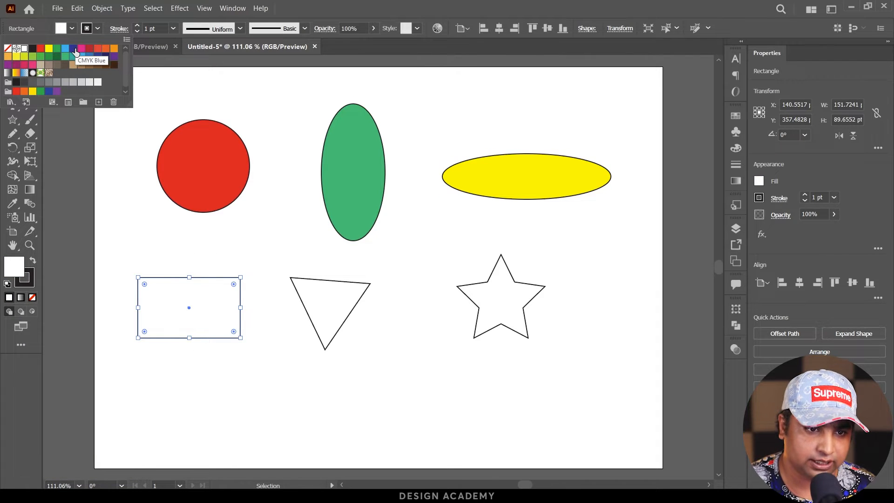
pyautogui.click(74, 51)
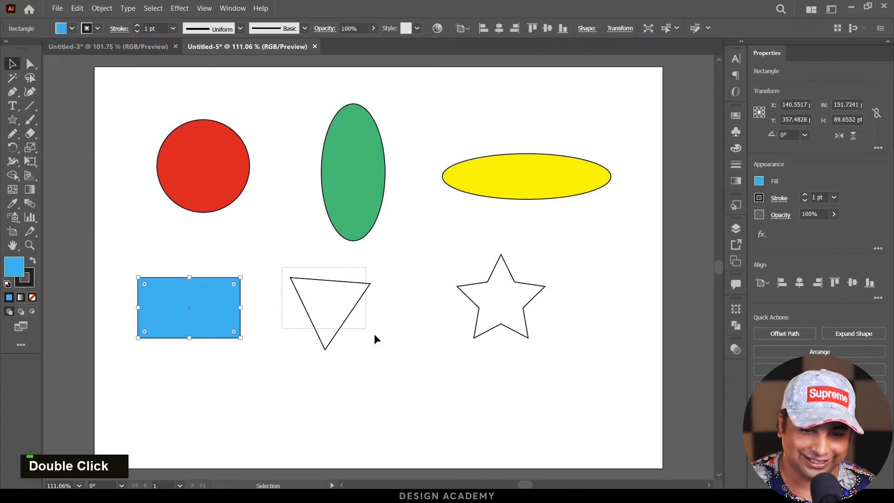
pyautogui.click(331, 298)
pyautogui.click(72, 28)
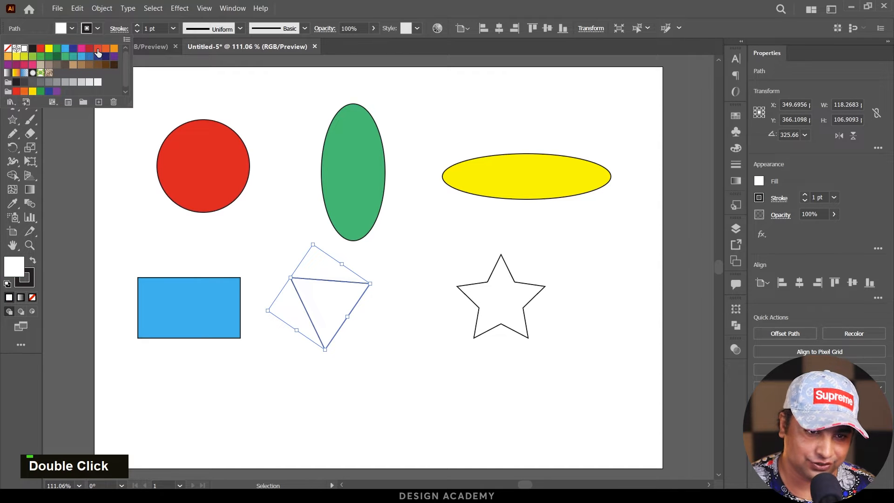
pyautogui.click(98, 52)
# Step: Fill the five-pointed star with the yellow-green swatch and deselect it
pyautogui.moveTo(439, 267); pyautogui.dragTo(561, 356)
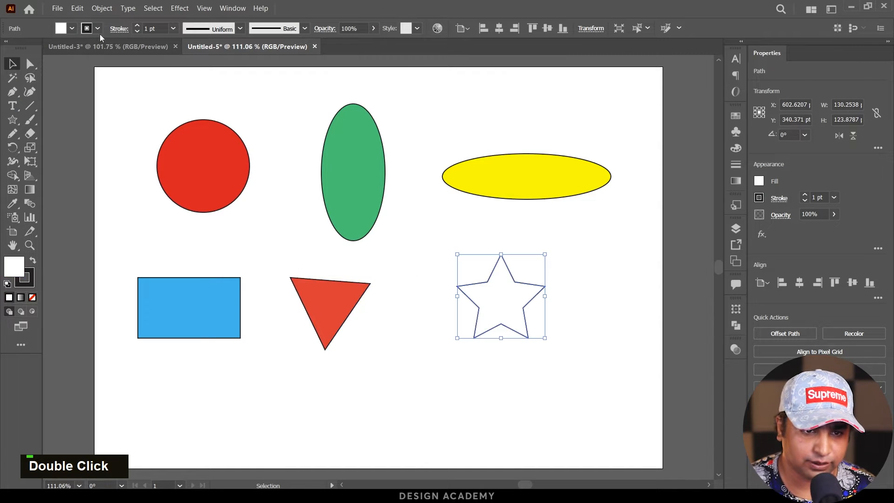
pyautogui.click(72, 28)
pyautogui.click(32, 56)
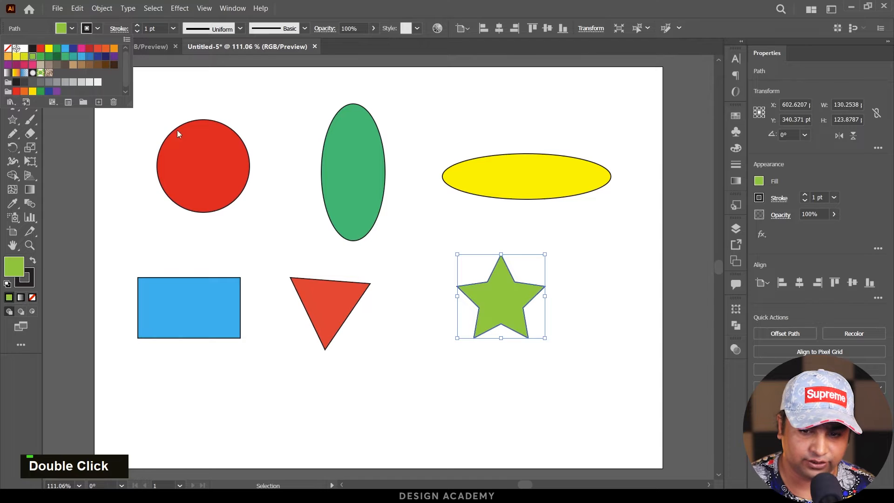
pyautogui.click(393, 228)
# Step: Remove the stroke from all six shapes, then deselect them and close the colour settings
pyautogui.moveTo(120, 92); pyautogui.dragTo(630, 394)
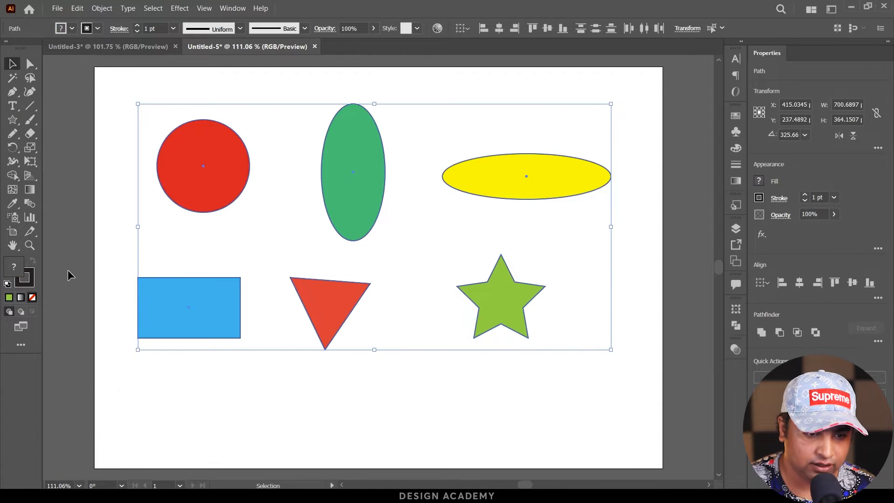
pyautogui.click(31, 285)
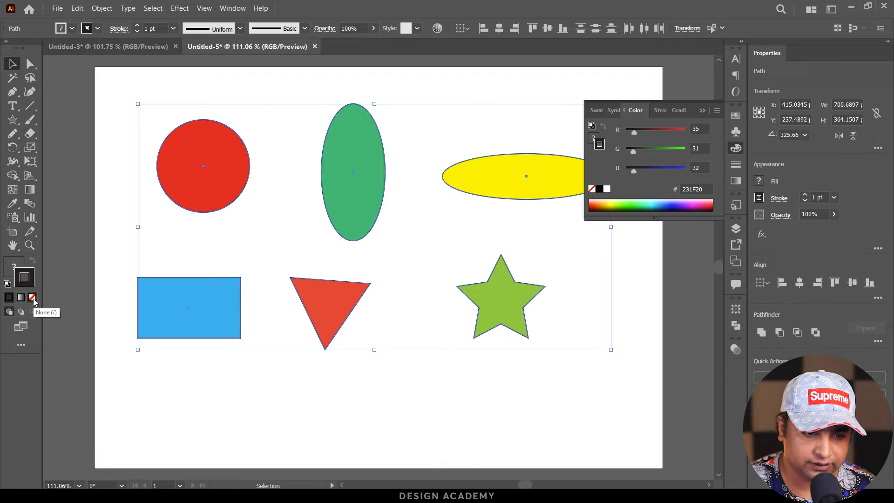
pyautogui.click(34, 302)
pyautogui.click(154, 229)
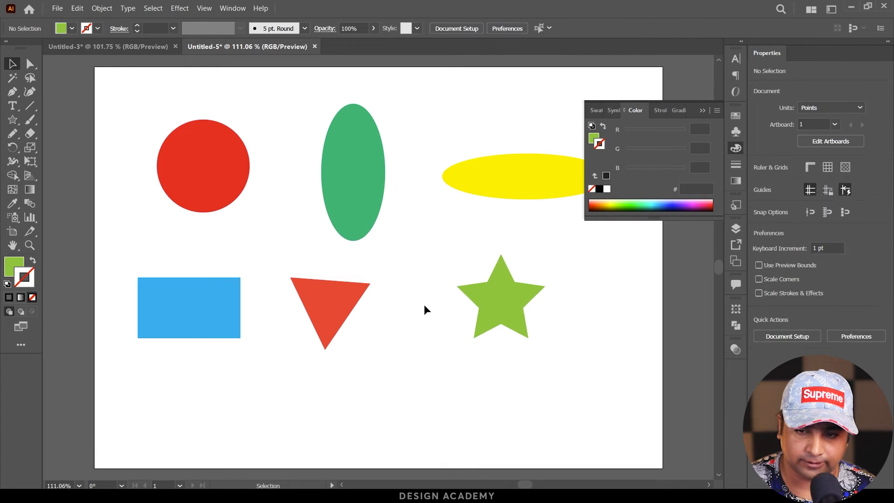
pyautogui.click(435, 175)
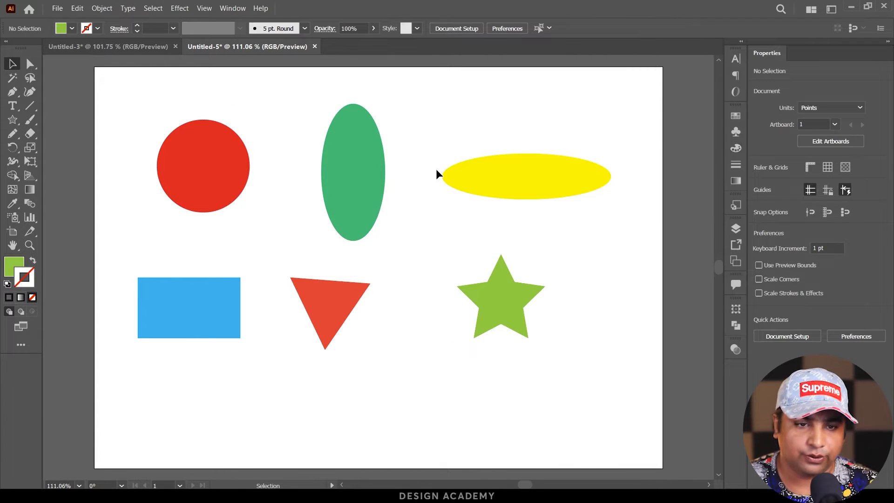
# Step: Select the top anchor point of the tall green ellipse with the Direct Selection tool
pyautogui.click(214, 162)
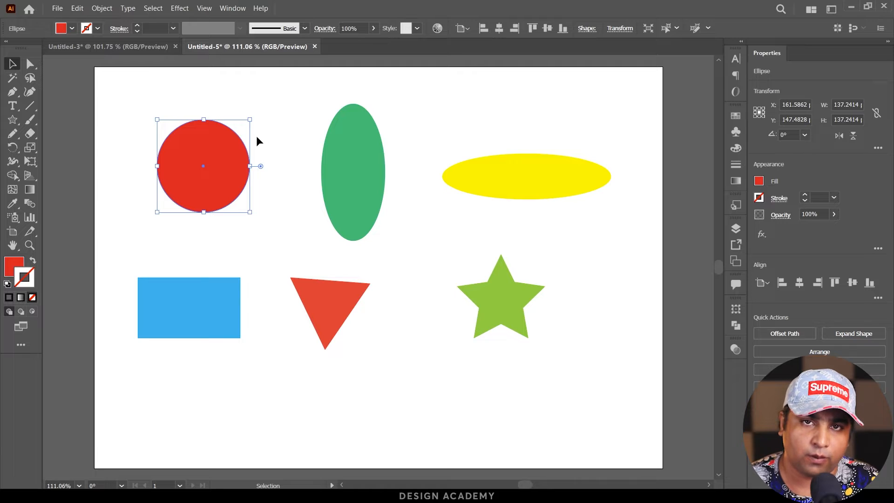
pyautogui.click(341, 155)
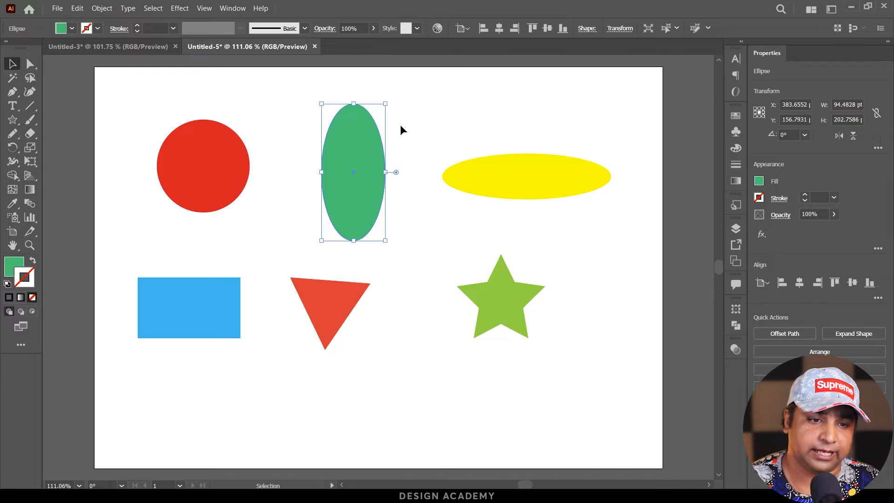
pyautogui.click(33, 64)
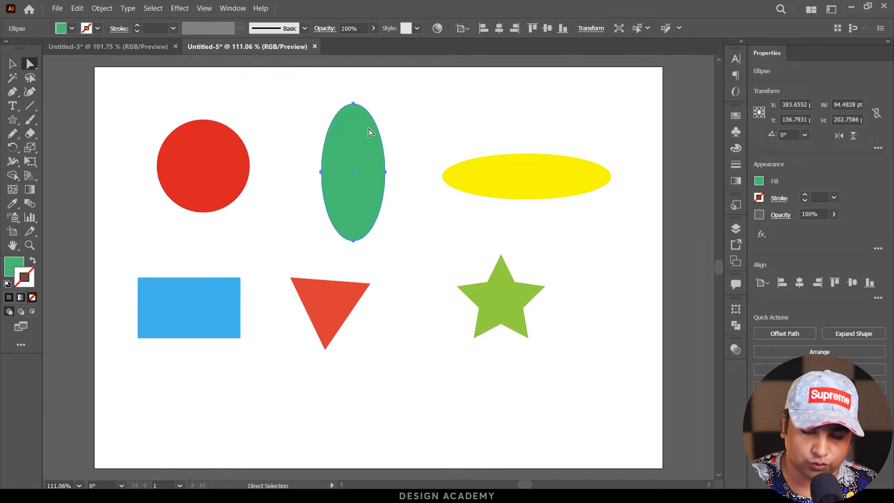
pyautogui.moveTo(353, 113); pyautogui.dragTo(396, 130)
pyautogui.moveTo(339, 86); pyautogui.dragTo(370, 103)
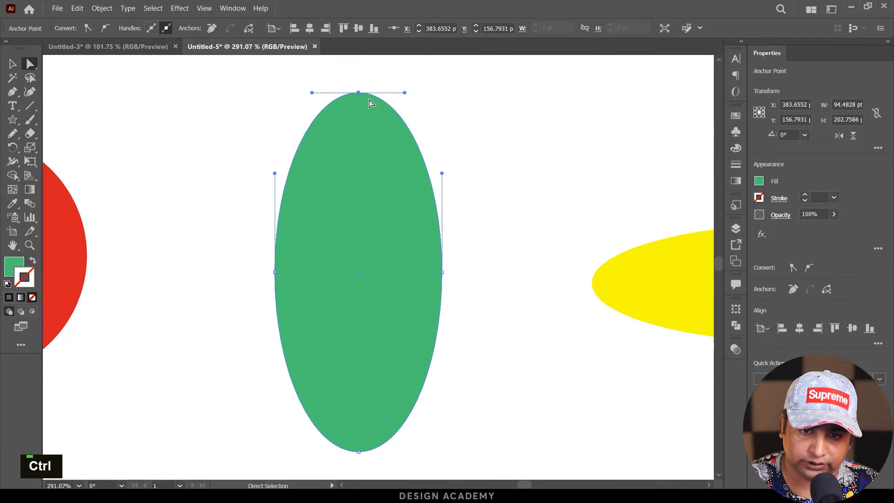
pyautogui.click(359, 93)
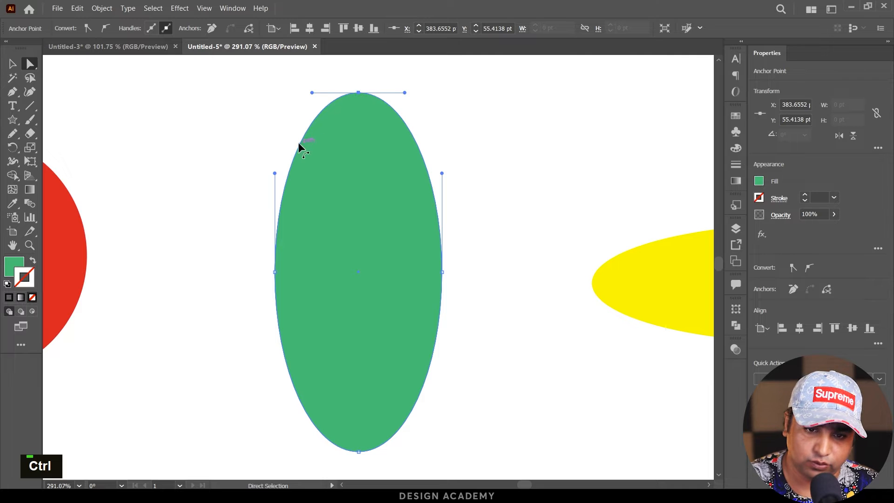
# Step: Remove the fill from the tall ellipse and deselect it
pyautogui.click(19, 264)
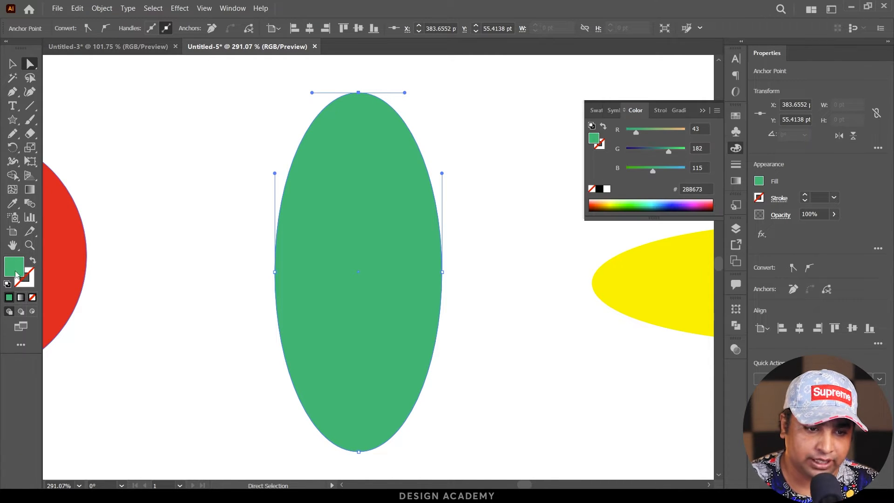
pyautogui.click(31, 297)
pyautogui.click(182, 255)
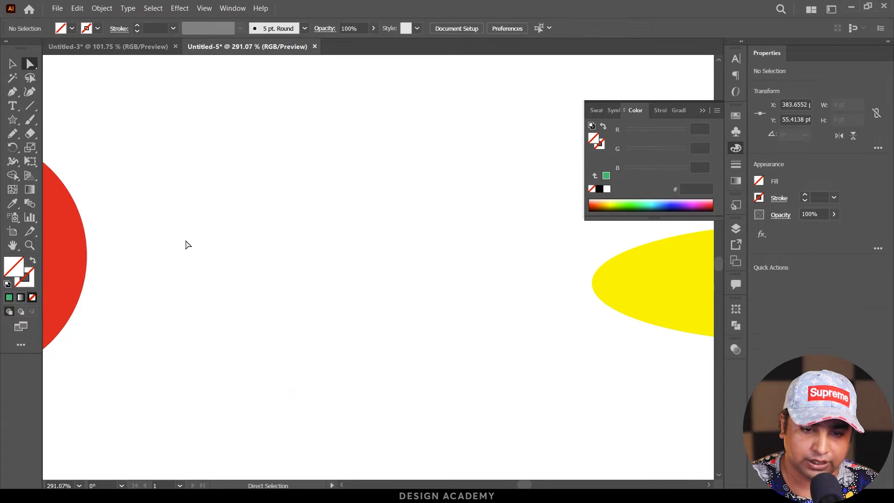
# Step: Examine the unfilled ellipse's path, anchor points and direction handles by selecting its top and side anchors one at a time
pyautogui.moveTo(188, 108); pyautogui.dragTo(479, 427)
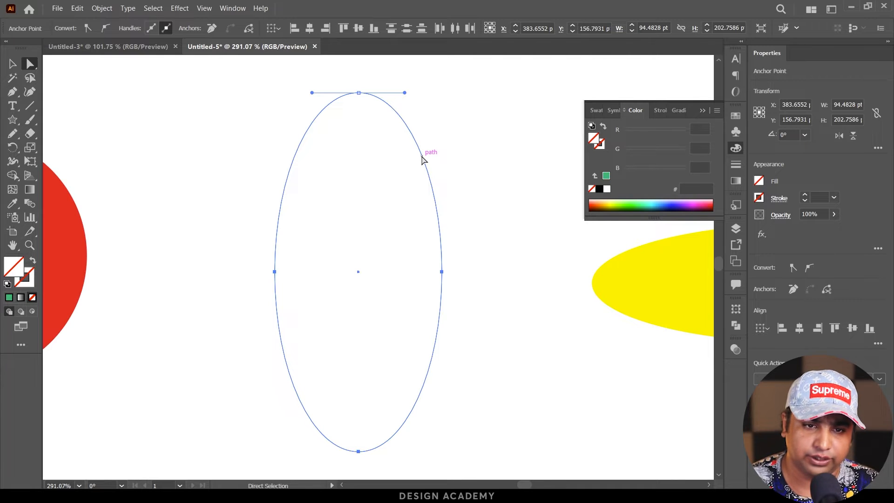
pyautogui.click(205, 9)
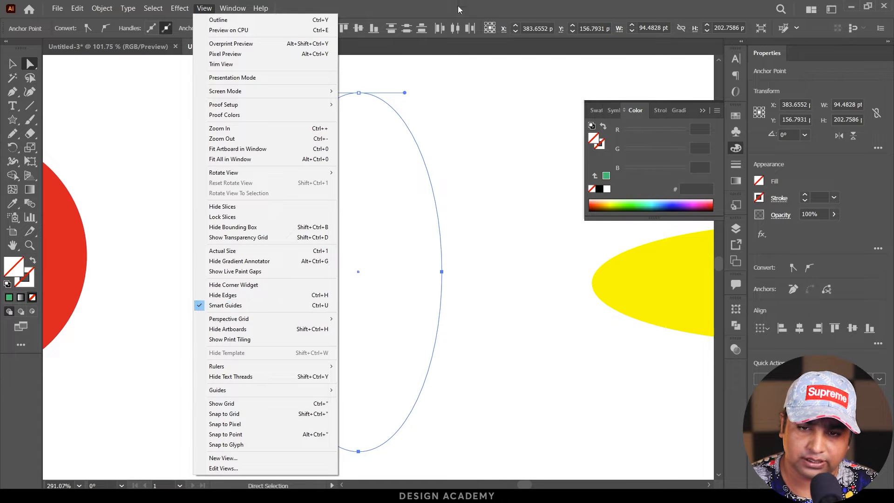
pyautogui.click(428, 4)
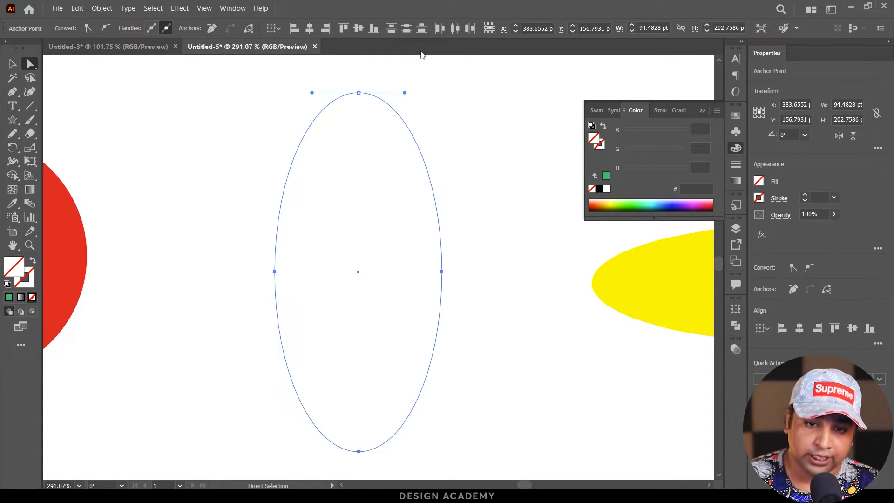
pyautogui.click(359, 93)
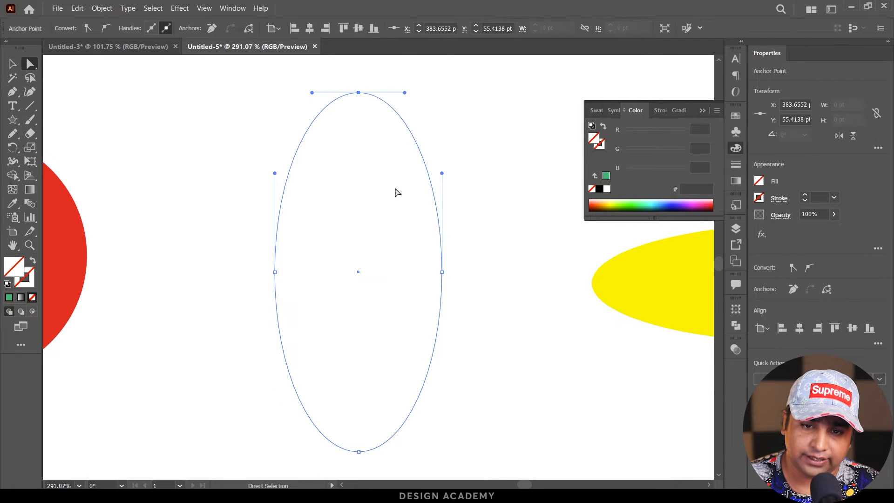
pyautogui.moveTo(464, 259); pyautogui.dragTo(413, 286)
pyautogui.moveTo(255, 266); pyautogui.dragTo(291, 280)
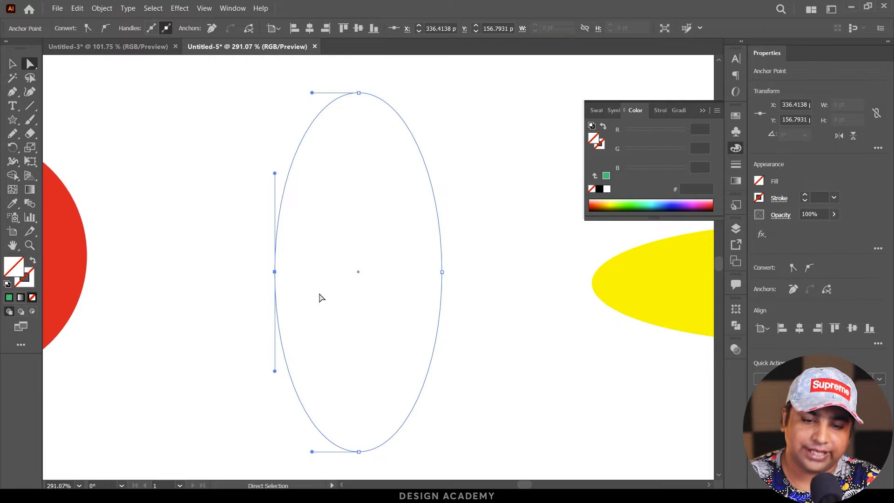
pyautogui.moveTo(442, 273); pyautogui.dragTo(443, 275)
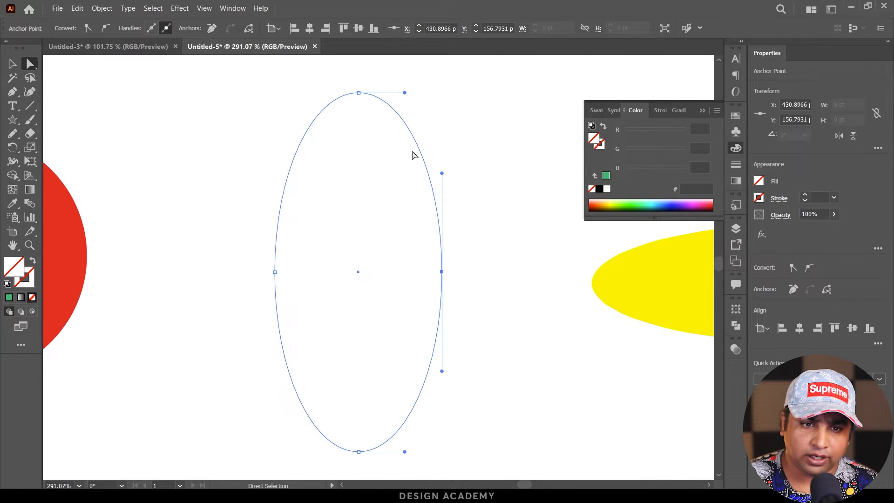
pyautogui.moveTo(491, 240); pyautogui.dragTo(413, 302)
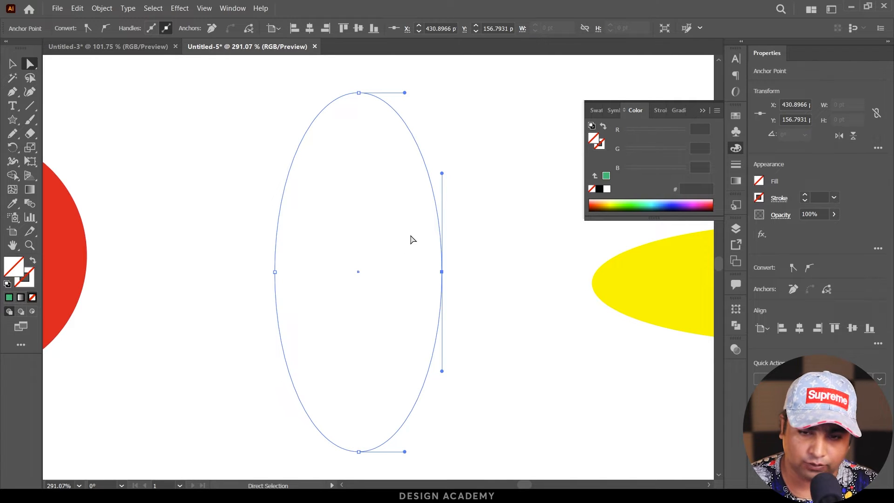
# Step: Convert the red circle's top anchor point to a corner and raise it to Y about 18 pt, forming a teardrop
pyautogui.hotkey('ctrl', 'space')
pyautogui.moveTo(384, 198); pyautogui.dragTo(320, 200)
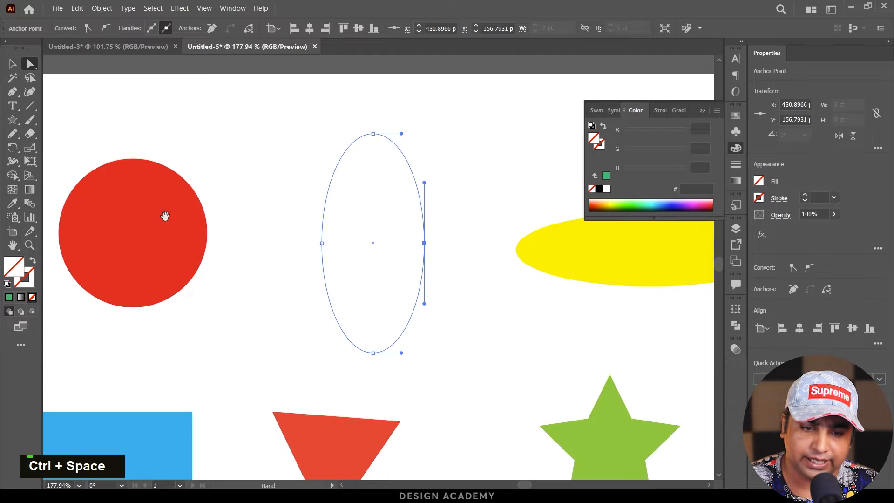
pyautogui.moveTo(116, 209); pyautogui.dragTo(306, 207)
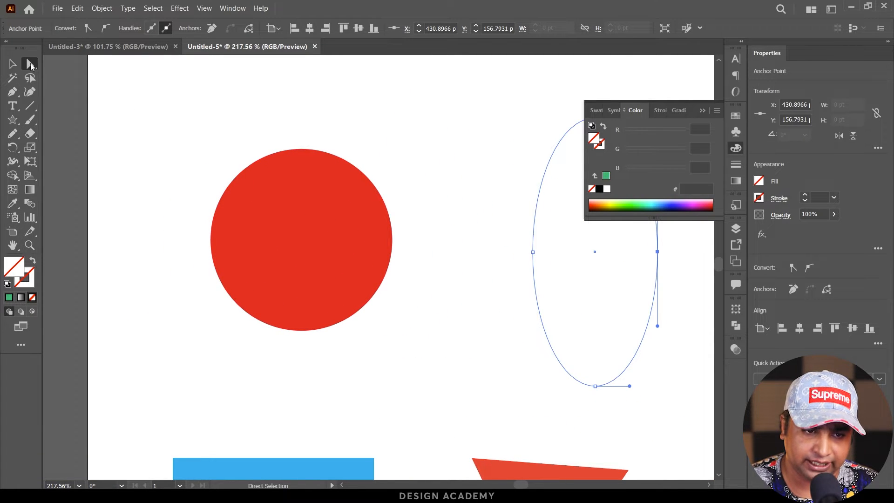
pyautogui.moveTo(259, 128); pyautogui.dragTo(372, 168)
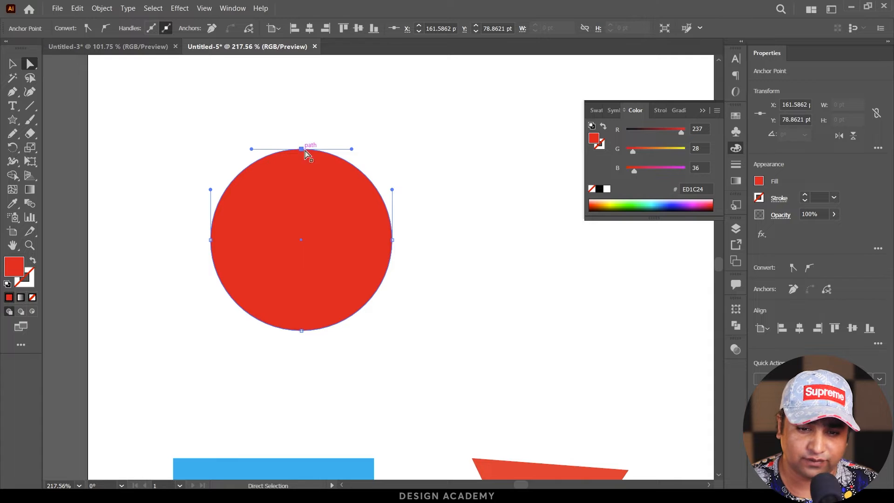
pyautogui.scroll(-5, 351, 303)
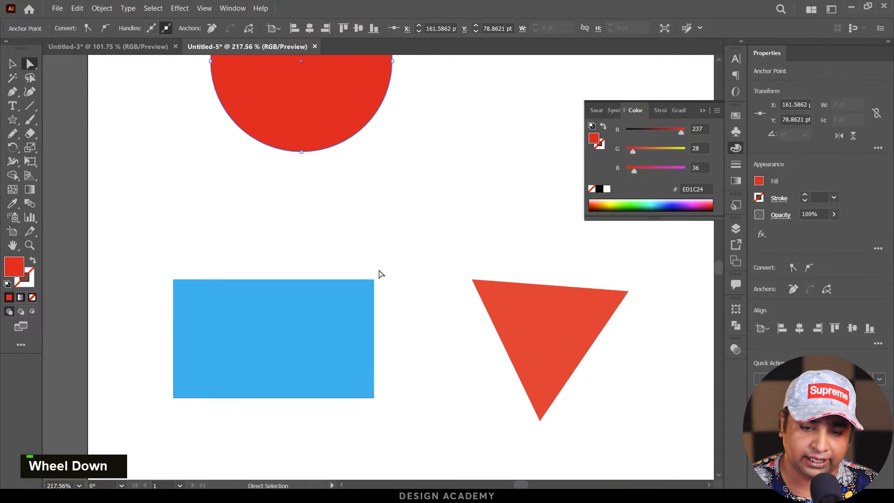
pyautogui.scroll(5, 363, 236)
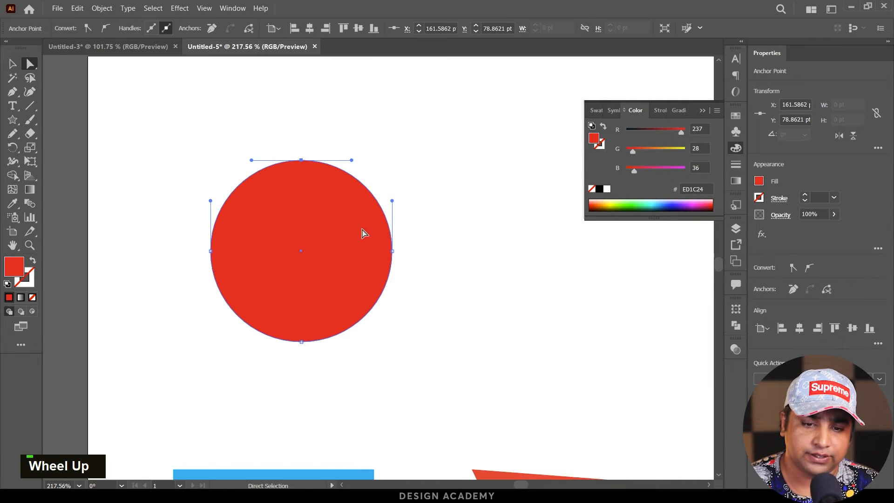
pyautogui.click(87, 28)
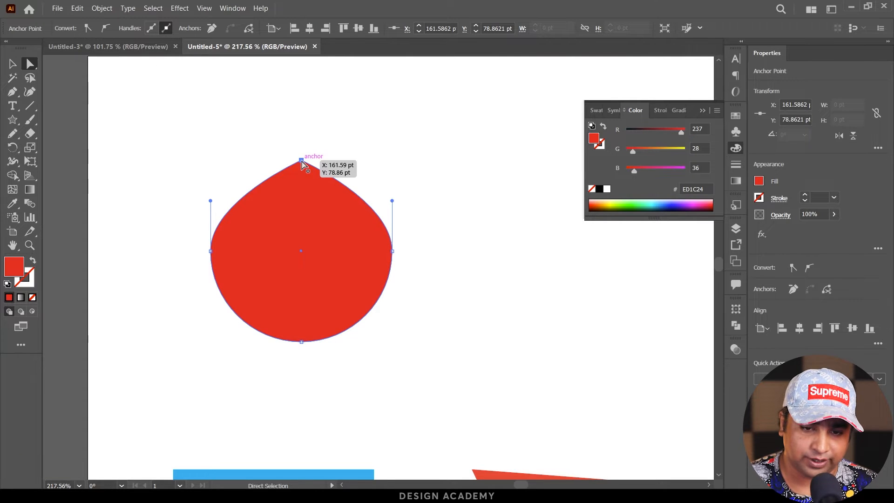
pyautogui.moveTo(300, 159); pyautogui.dragTo(301, 79)
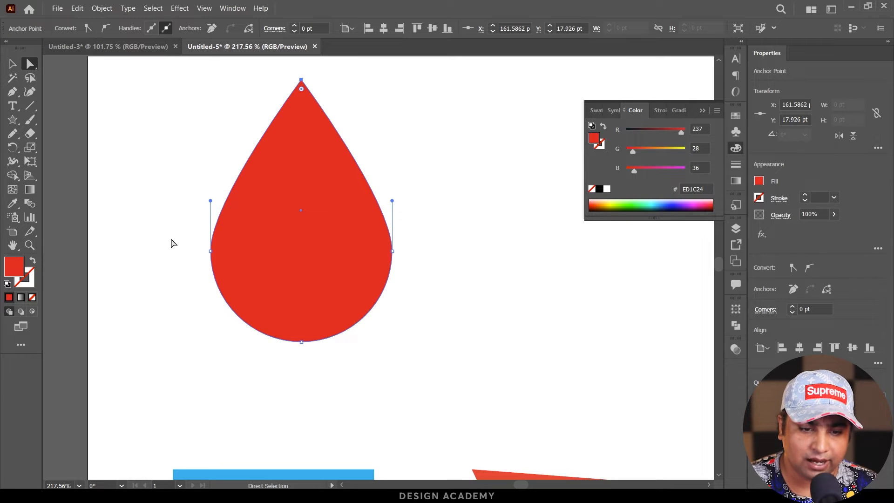
# Step: Try moving the teardrop's left-side and bottom anchor points together down and to the left, undo the move and deselect the shape
pyautogui.moveTo(171, 238); pyautogui.dragTo(441, 373)
pyautogui.moveTo(163, 234); pyautogui.dragTo(451, 277)
pyautogui.press('shift')
pyautogui.press('shift')
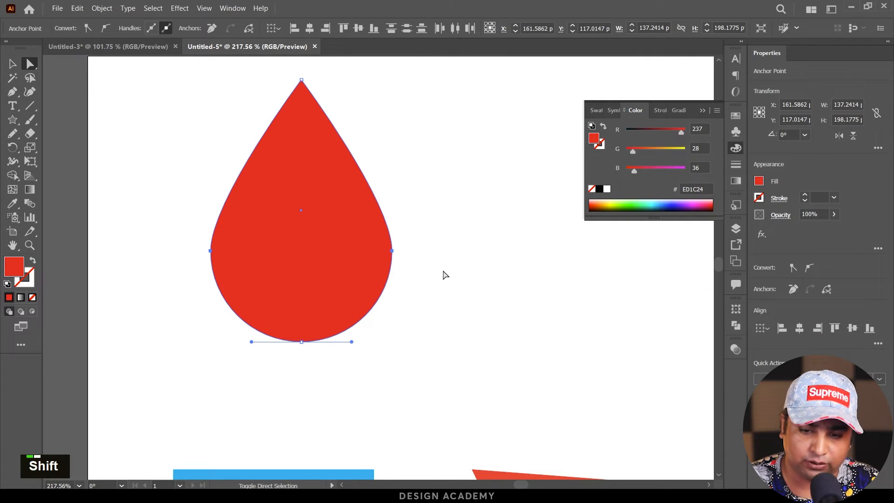
pyautogui.keyDown('shift'); pyautogui.click(393, 251); pyautogui.keyUp('shift')
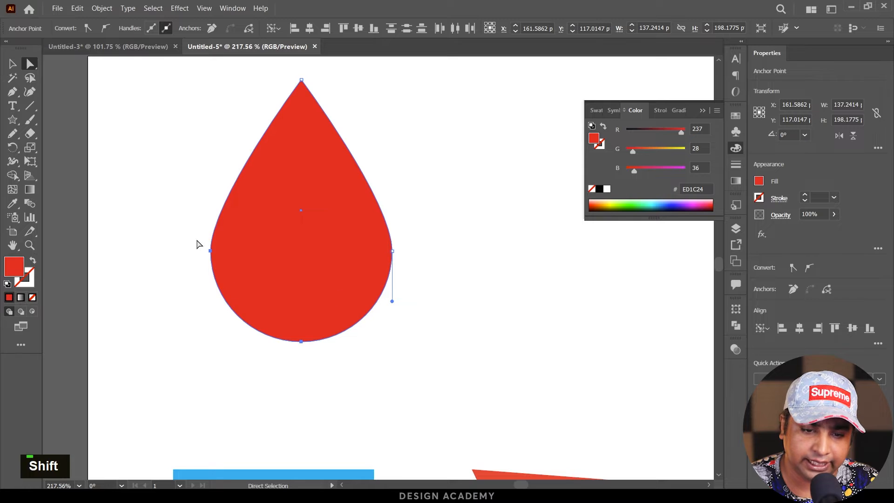
pyautogui.moveTo(301, 343); pyautogui.dragTo(249, 409)
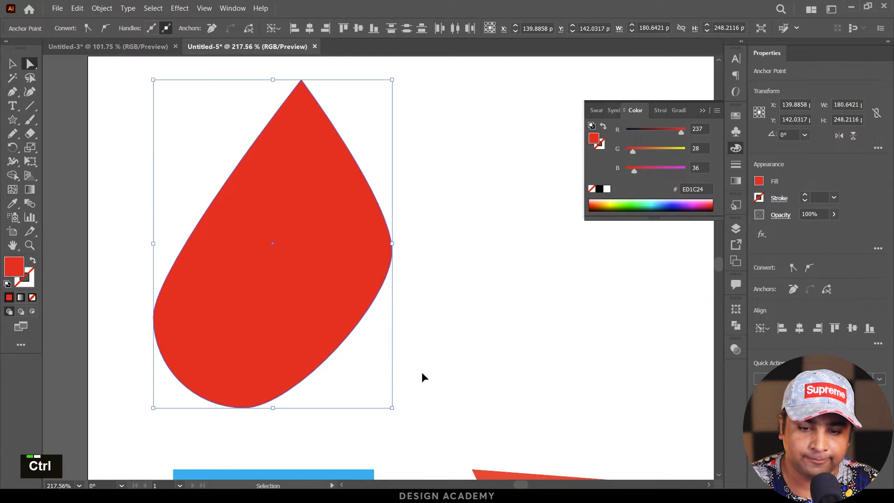
pyautogui.hotkey('ctrl', 'z')
pyautogui.click(444, 361)
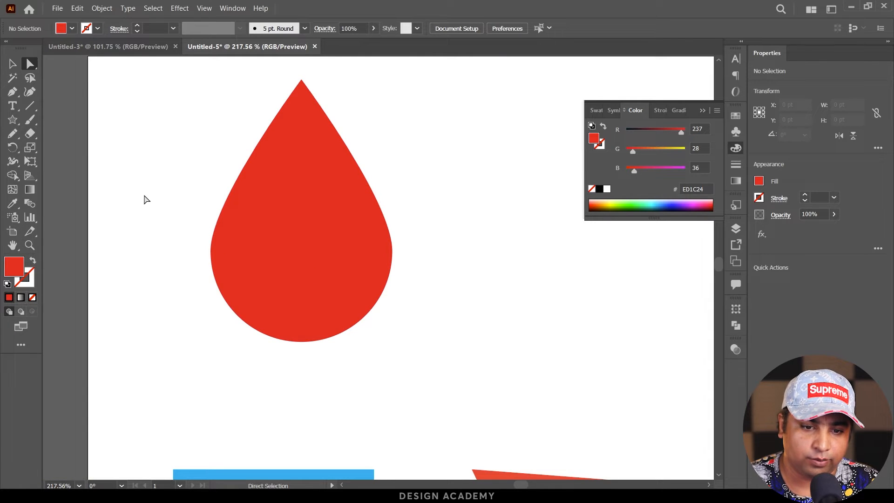
# Step: Move the teardrop's two side anchor points slightly upward together and deselect the shape
pyautogui.moveTo(179, 232); pyautogui.dragTo(440, 282)
pyautogui.moveTo(393, 251); pyautogui.dragTo(392, 245)
pyautogui.press('c')
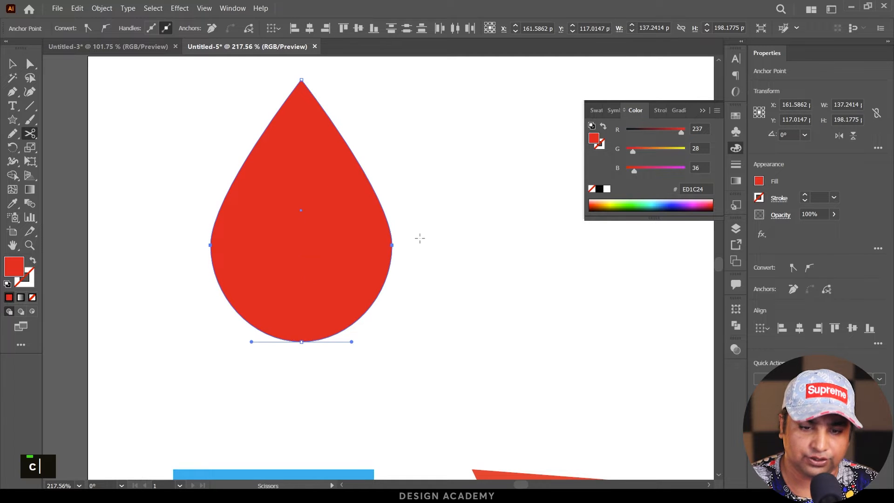
pyautogui.click(419, 239)
pyautogui.click(561, 265)
pyautogui.press('v')
pyautogui.click(428, 233)
# Step: Select the unfilled ellipse and fill it with the light blue swatch, hex 00AEEF
pyautogui.moveTo(326, 199); pyautogui.dragTo(217, 196)
pyautogui.moveTo(475, 237); pyautogui.dragTo(335, 244)
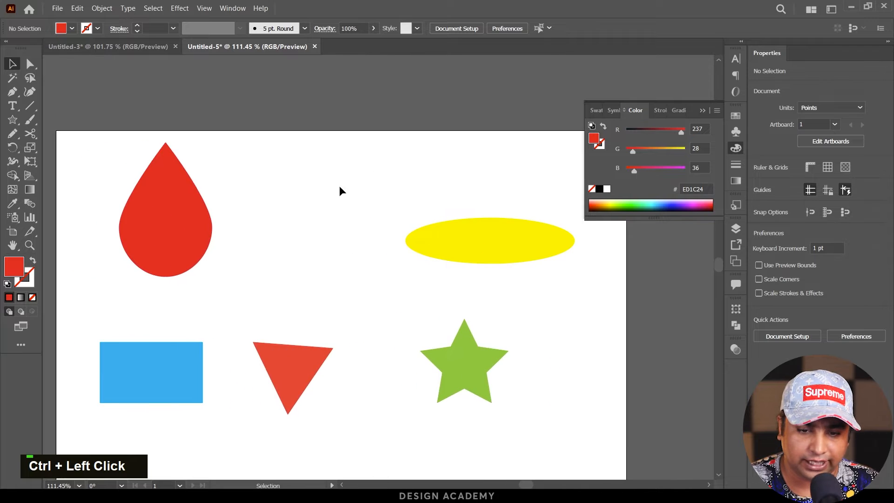
pyautogui.keyDown('ctrl'); pyautogui.click(339, 190); pyautogui.keyUp('ctrl')
pyautogui.moveTo(234, 153); pyautogui.dragTo(405, 310)
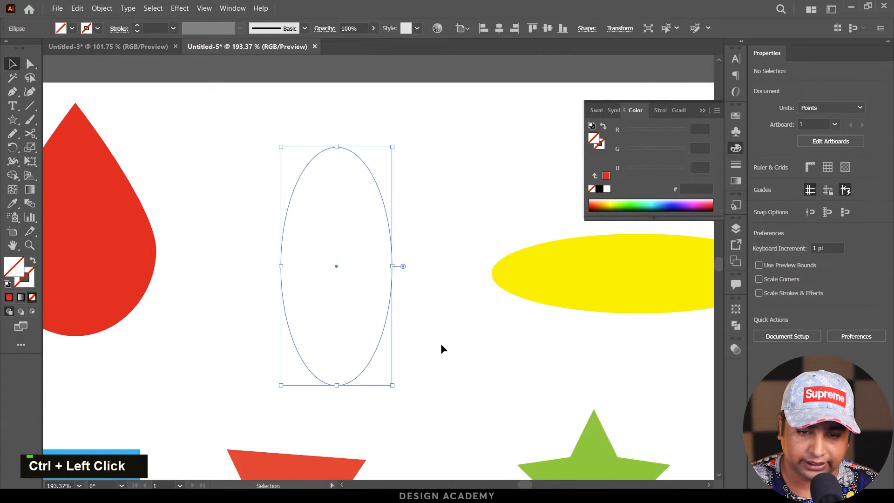
pyautogui.click(758, 181)
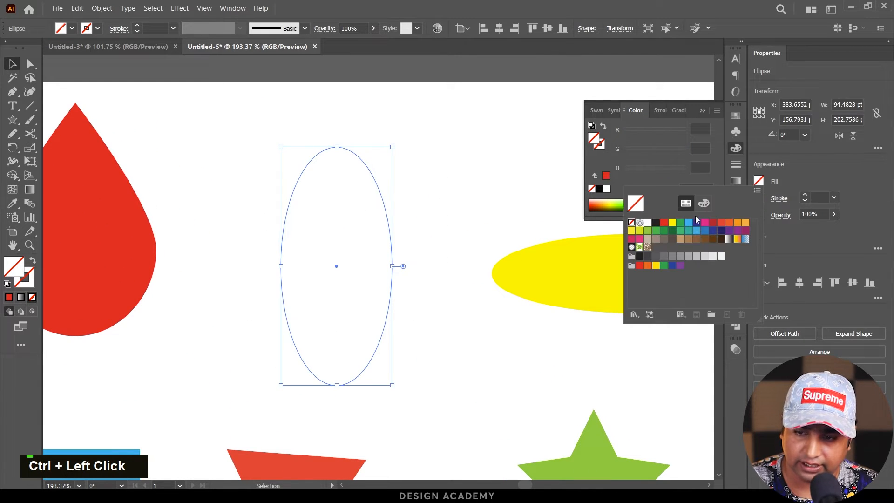
pyautogui.click(688, 222)
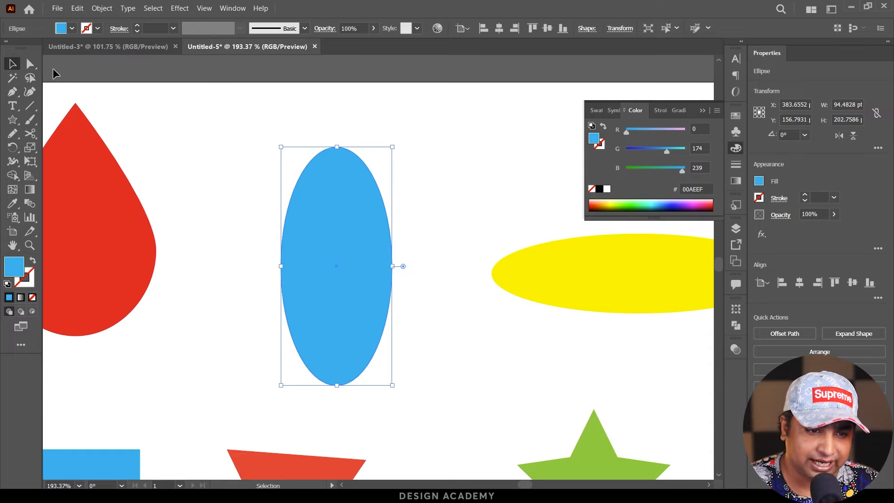
# Step: Move the blue ellipse's top and bottom anchor points down about 57 pt together, and shift the whole shape about 60 pt up and 17 pt left
pyautogui.click(30, 65)
pyautogui.moveTo(307, 123); pyautogui.dragTo(361, 159)
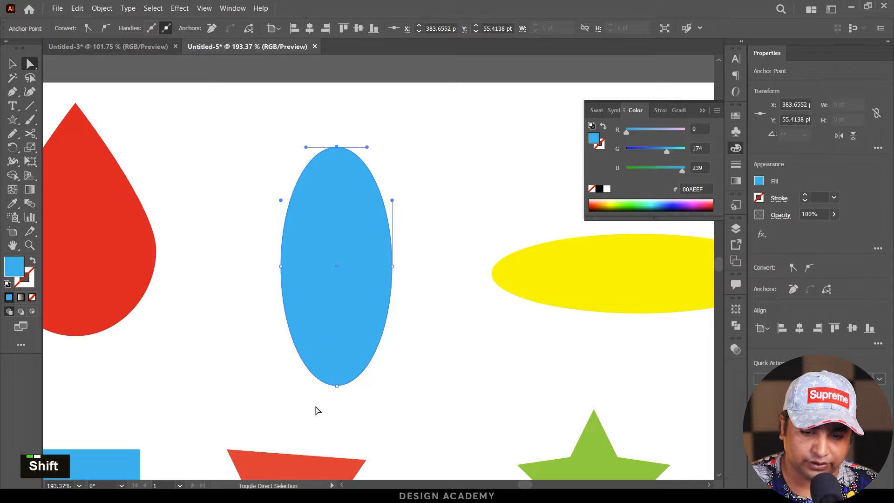
pyautogui.keyDown('shift'); pyautogui.click(361, 375); pyautogui.keyUp('shift')
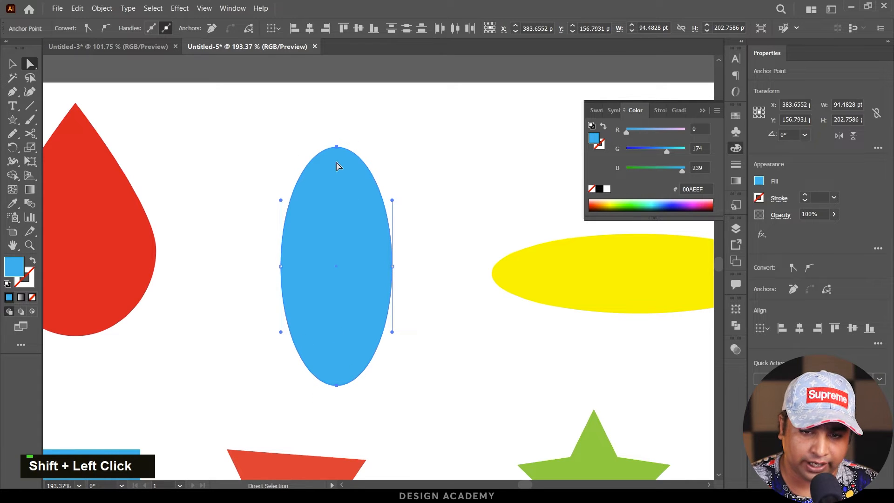
pyautogui.moveTo(335, 378); pyautogui.dragTo(338, 454)
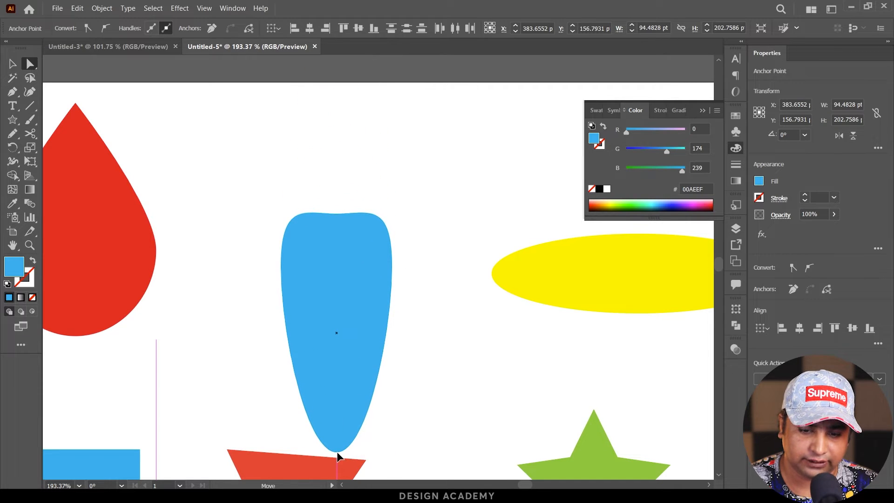
pyautogui.click(12, 63)
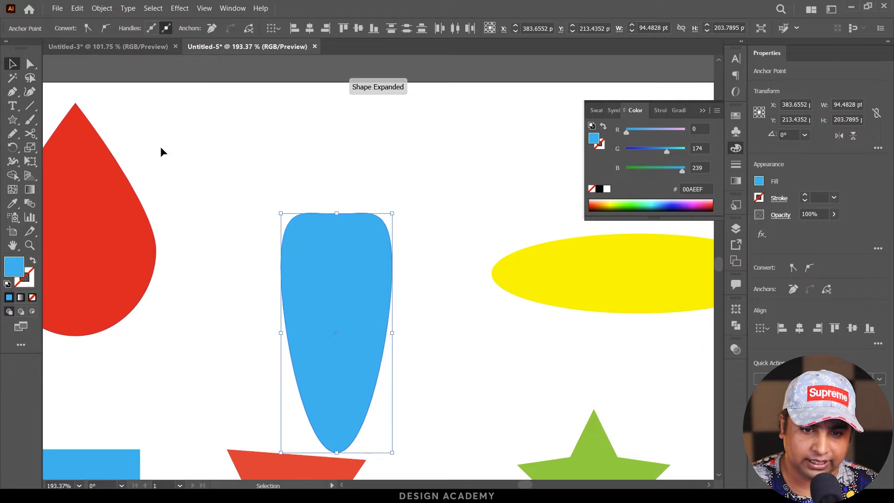
pyautogui.moveTo(311, 266); pyautogui.dragTo(296, 194)
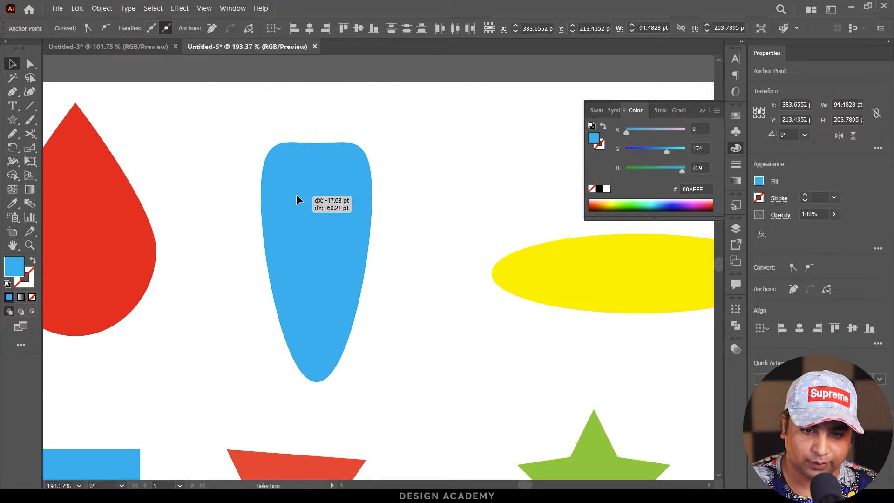
# Step: Fill the reshaped blue ellipse with the orange swatch, hex F7941D, and deselect it
pyautogui.click(759, 181)
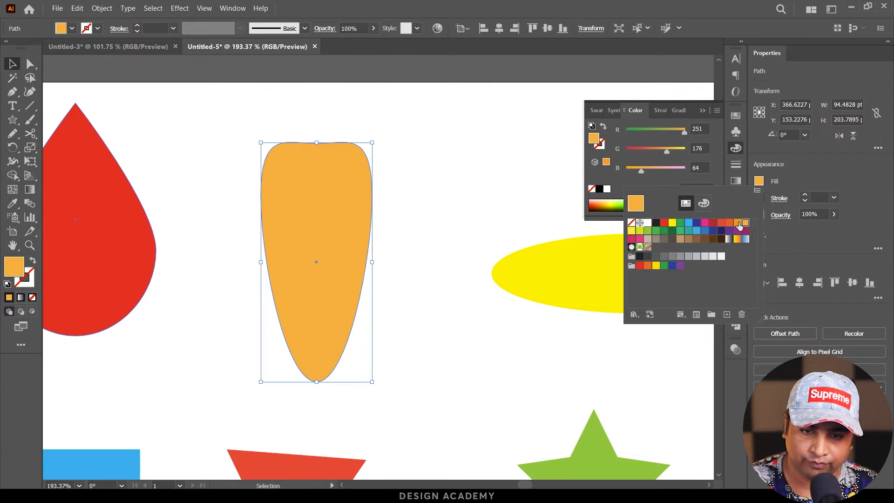
pyautogui.click(737, 224)
pyautogui.doubleClick(434, 200)
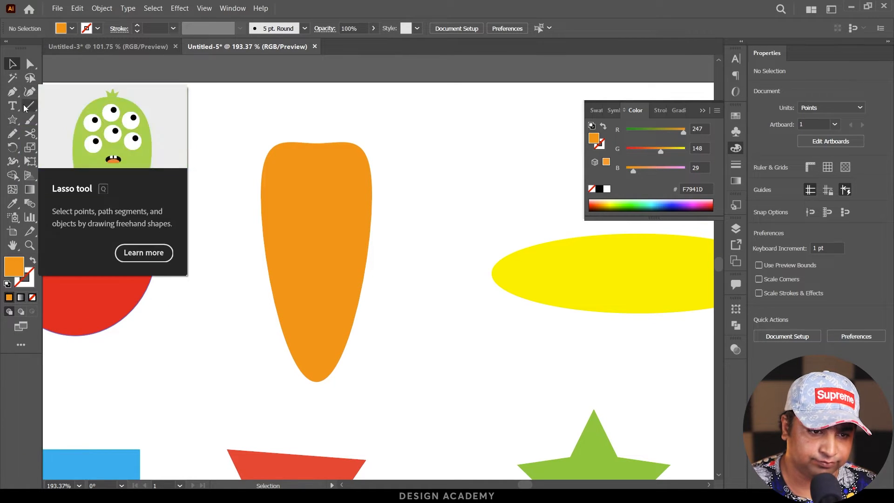
# Step: Draw an upright ellipse about 48 × 77 pt beside the orange shape and make it green by setting its red value to 0
pyautogui.click(12, 120)
pyautogui.moveTo(12, 122); pyautogui.dragTo(65, 146)
pyautogui.moveTo(421, 138); pyautogui.dragTo(476, 229)
pyautogui.moveTo(683, 132); pyautogui.dragTo(626, 132)
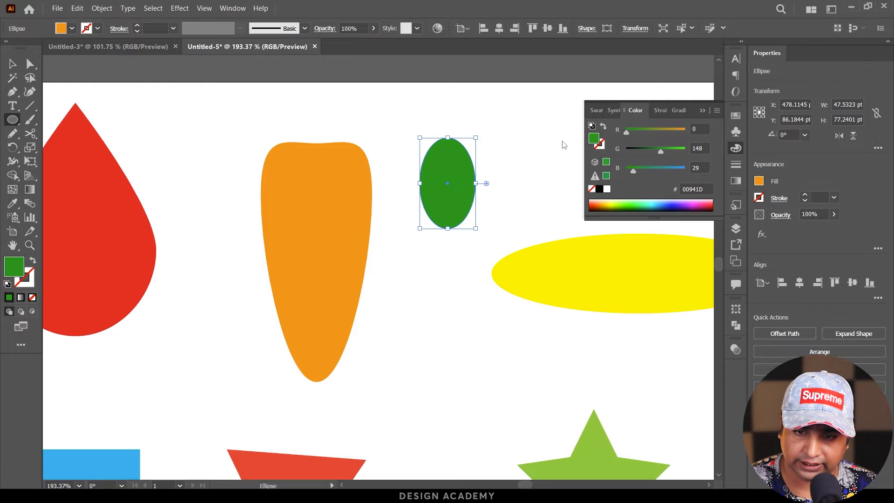
# Step: Convert the green ellipse's top and bottom anchor points to corners to form a pointed leaf
pyautogui.click(30, 64)
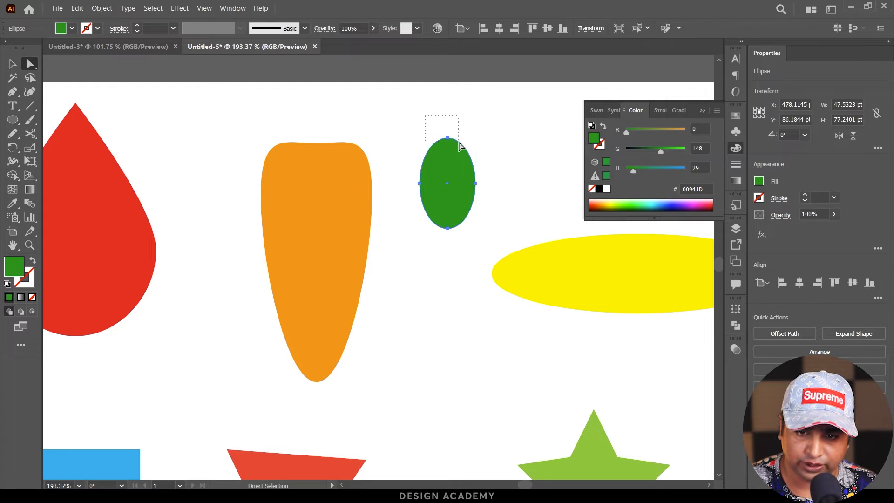
pyautogui.click(447, 138)
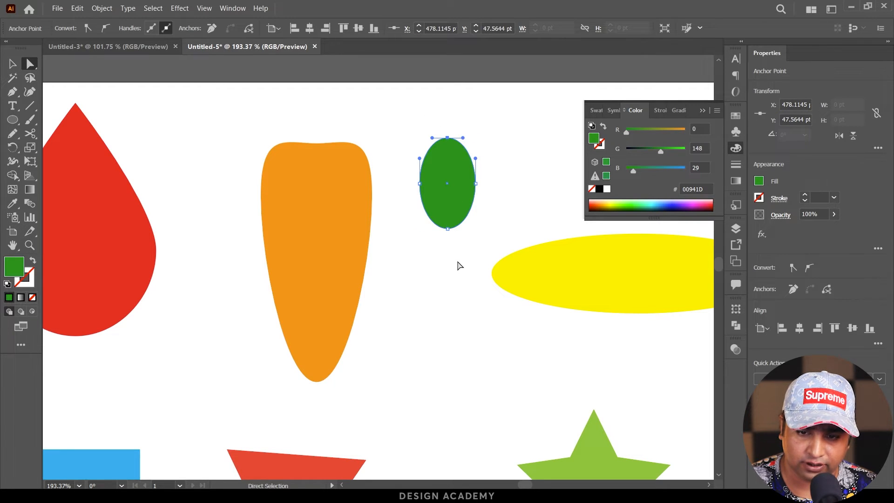
pyautogui.moveTo(473, 242); pyautogui.dragTo(433, 228)
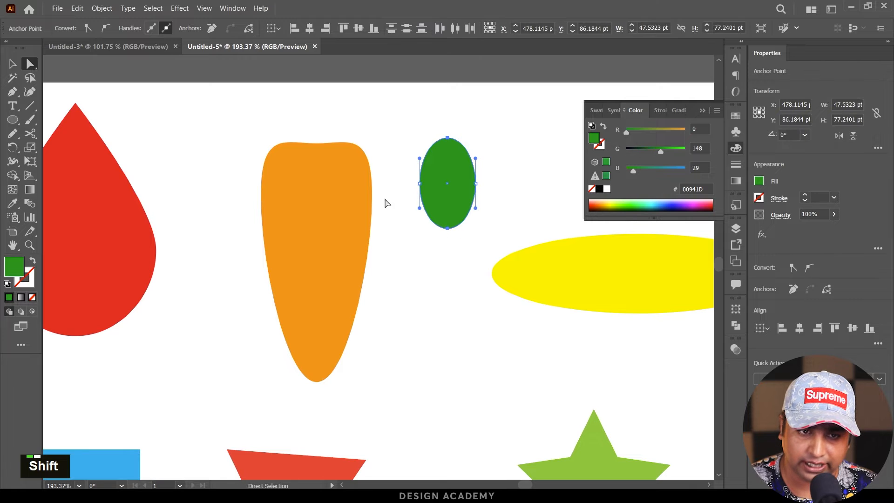
pyautogui.click(88, 29)
pyautogui.press('v')
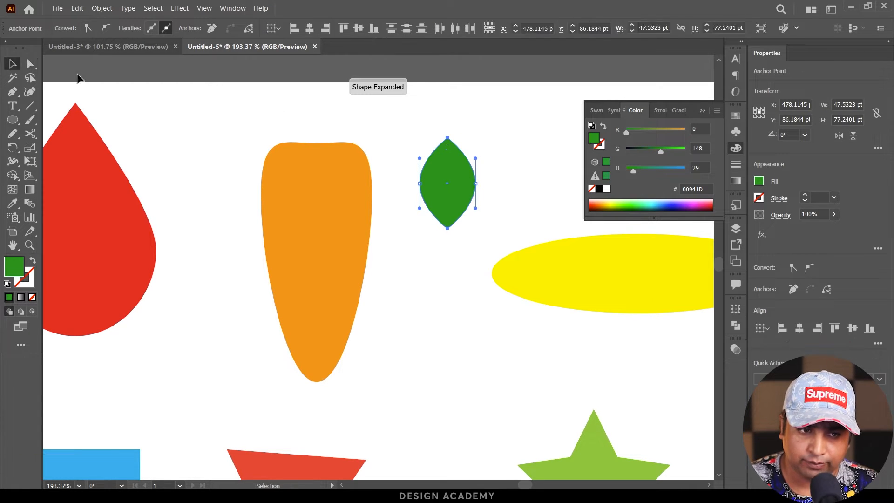
# Step: Narrow the green leaf, tilt it and move it onto the upper end of the orange carrot shape
pyautogui.moveTo(475, 186); pyautogui.dragTo(443, 186)
pyautogui.moveTo(446, 234); pyautogui.dragTo(473, 234)
pyautogui.click(473, 236)
pyautogui.moveTo(426, 195); pyautogui.dragTo(328, 179)
# Step: Tilt a copy of the leaf the opposite way, shrink it to about 18 × 61 pt, place it beside the first leaf and deselect
pyautogui.moveTo(313, 122); pyautogui.dragTo(336, 130)
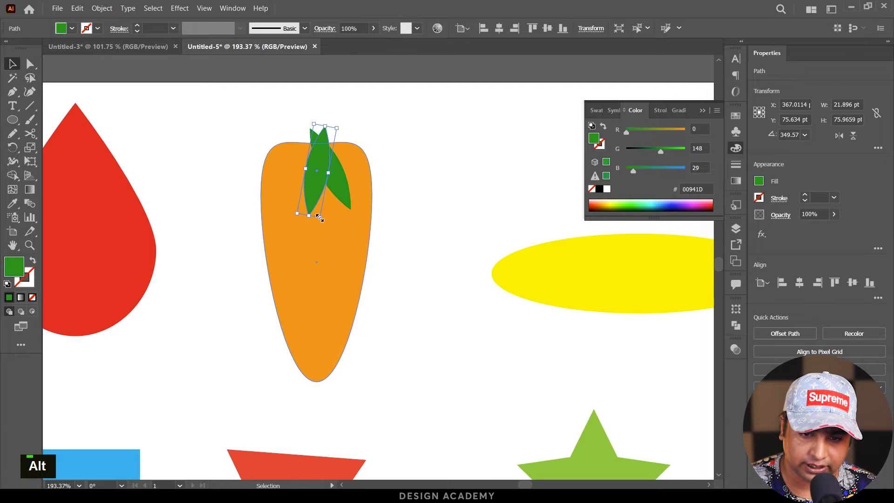
pyautogui.moveTo(319, 217); pyautogui.dragTo(318, 202)
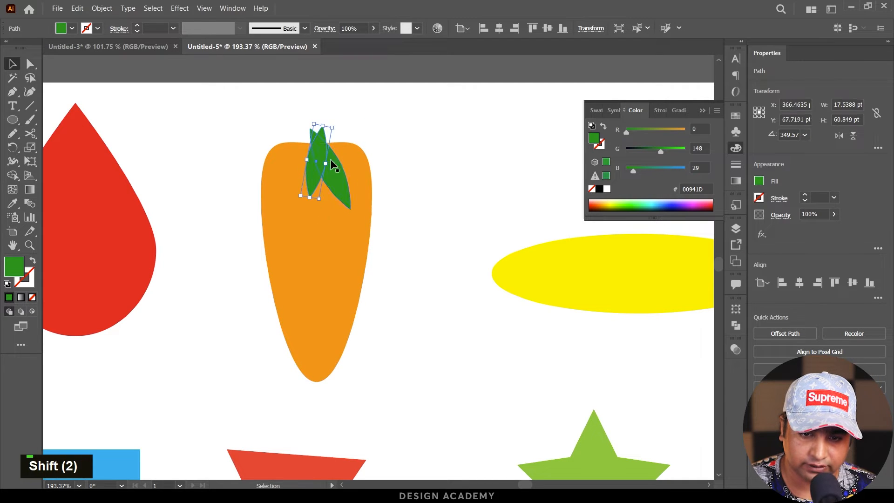
pyautogui.moveTo(315, 166)
pyautogui.mouseDown()
pyautogui.moveTo(305, 170)
pyautogui.moveTo(313, 168)
pyautogui.mouseUp()
pyautogui.click(419, 157)
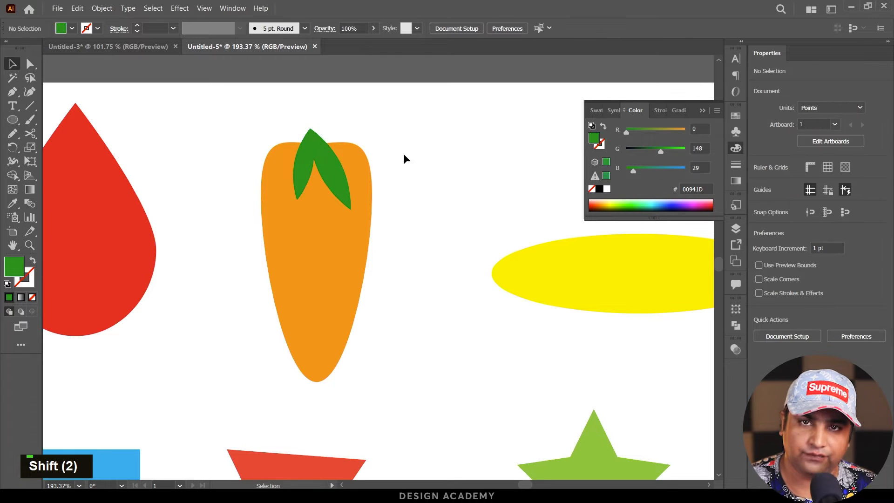
# Step: Convert the yellow ellipse's left and right anchor points to corners
pyautogui.moveTo(433, 157); pyautogui.dragTo(380, 147)
pyautogui.moveTo(494, 179); pyautogui.dragTo(299, 142)
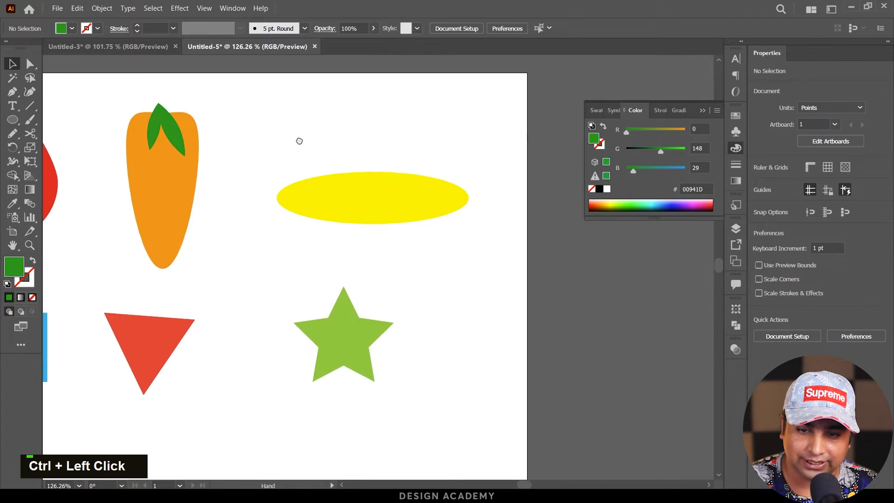
pyautogui.moveTo(422, 208); pyautogui.dragTo(494, 215)
pyautogui.moveTo(430, 201); pyautogui.dragTo(450, 220)
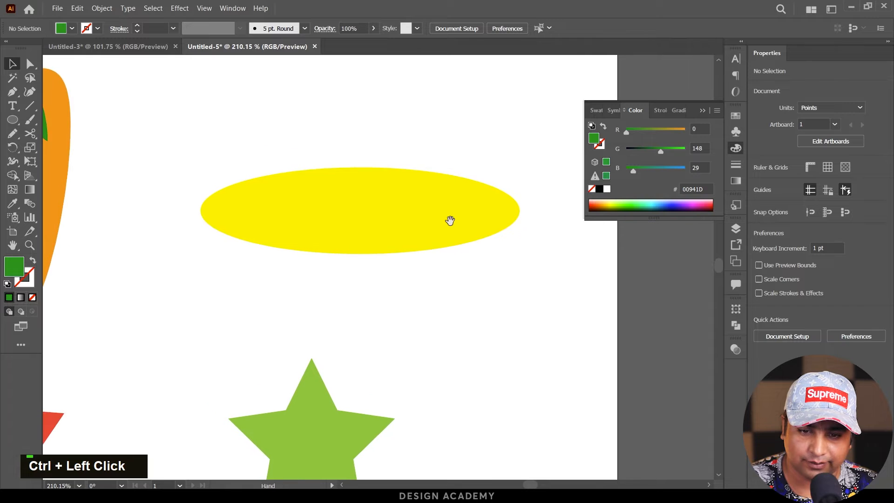
pyautogui.click(30, 63)
pyautogui.moveTo(531, 190); pyautogui.dragTo(498, 239)
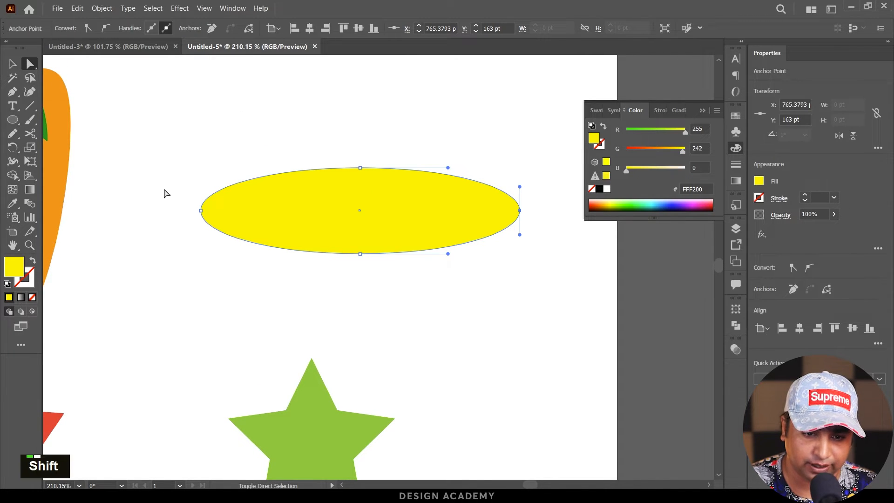
pyautogui.moveTo(166, 192); pyautogui.dragTo(196, 232)
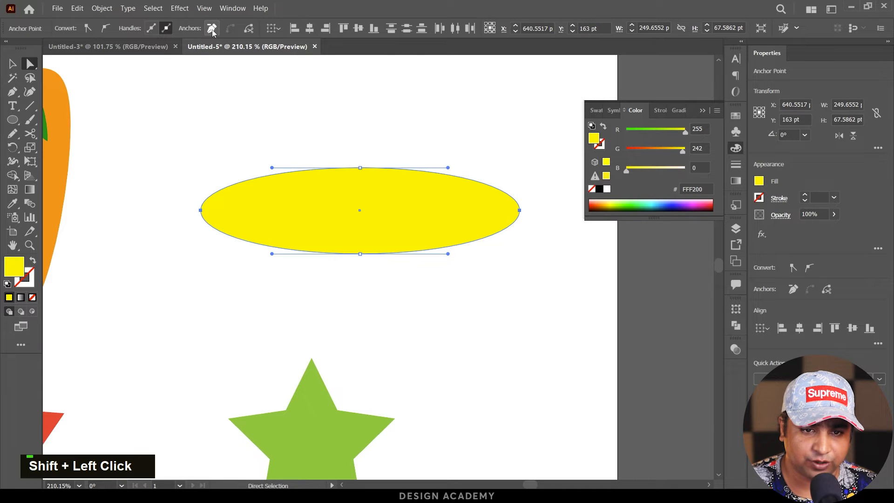
pyautogui.click(86, 29)
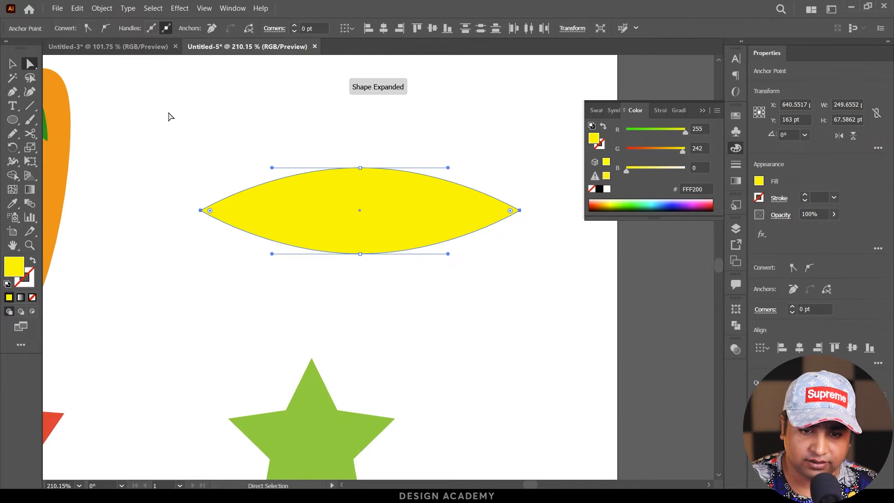
# Step: Fill the pointed yellow shape with the light green swatch, hex 8DC63F, and deselect it
pyautogui.press('v')
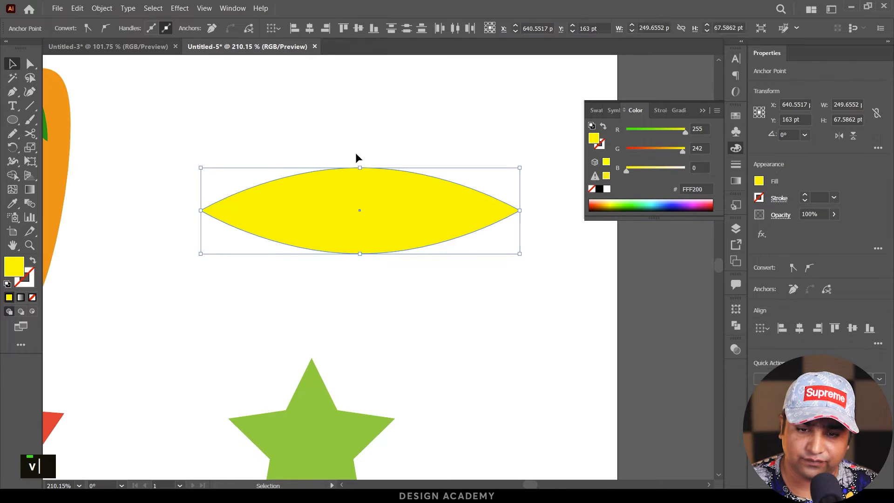
pyautogui.click(444, 176)
pyautogui.click(458, 198)
pyautogui.click(758, 185)
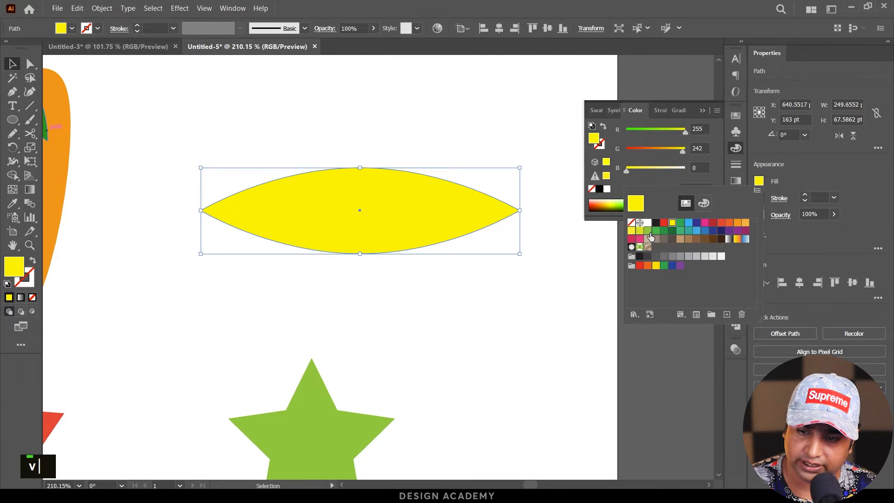
pyautogui.click(649, 235)
pyautogui.doubleClick(470, 285)
# Step: Convert the blue rectangle's upper-right corner to a smooth point and pull its handle down-left so the upper edge curves inward
pyautogui.press('space')
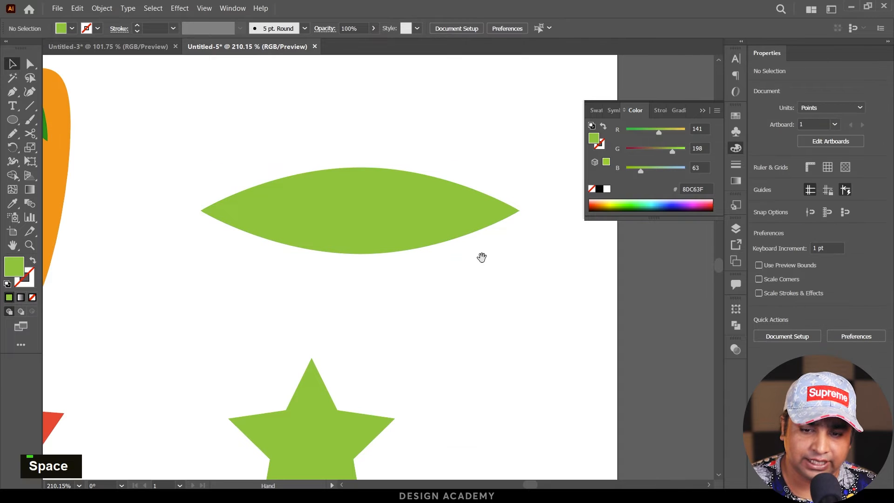
pyautogui.moveTo(511, 232); pyautogui.dragTo(346, 223)
pyautogui.moveTo(308, 293); pyautogui.dragTo(388, 224)
pyautogui.moveTo(333, 236); pyautogui.dragTo(427, 267)
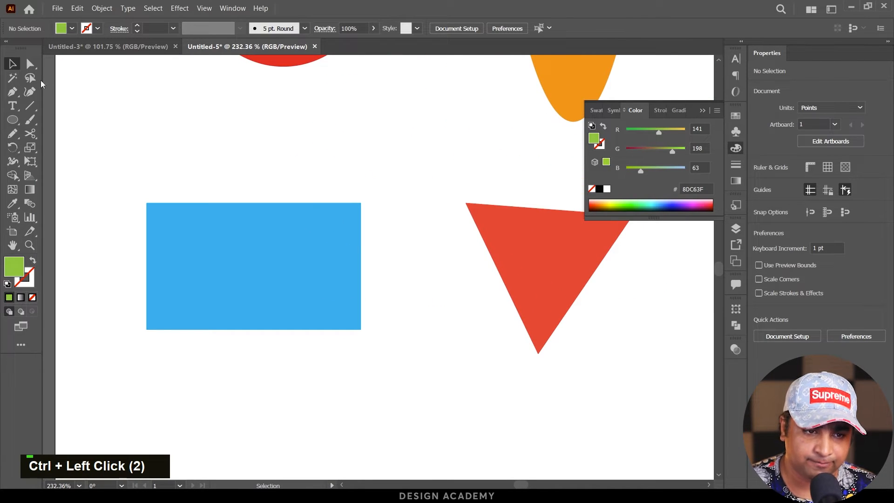
pyautogui.click(30, 64)
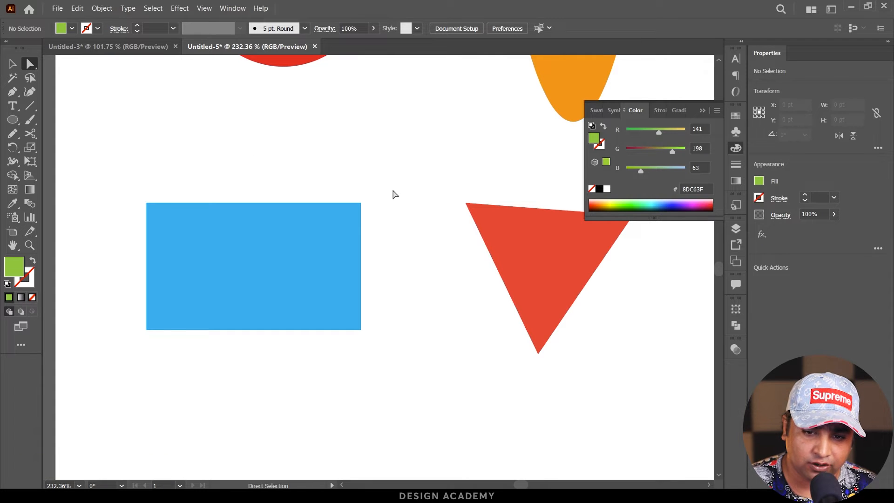
pyautogui.moveTo(391, 185); pyautogui.dragTo(342, 228)
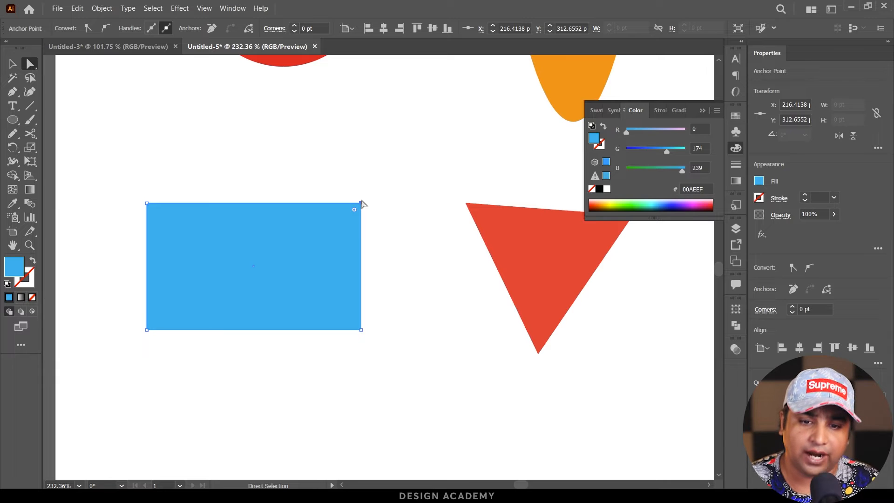
pyautogui.click(104, 29)
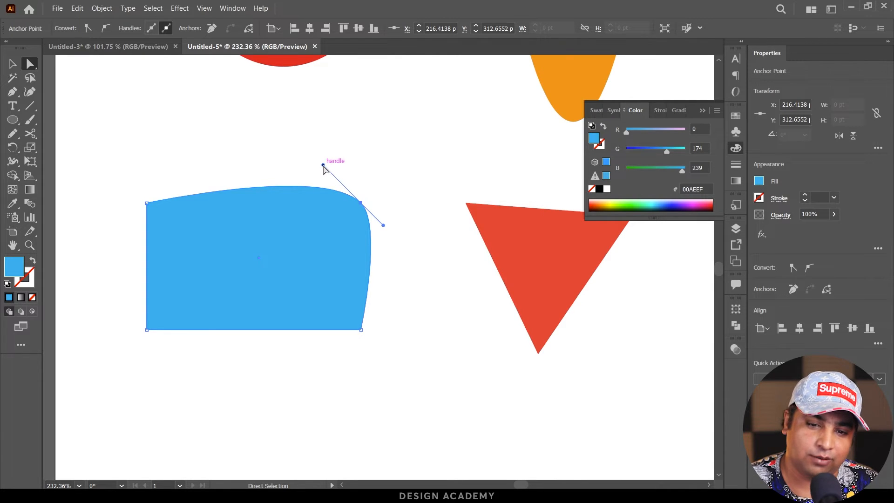
pyautogui.moveTo(323, 165); pyautogui.dragTo(247, 307)
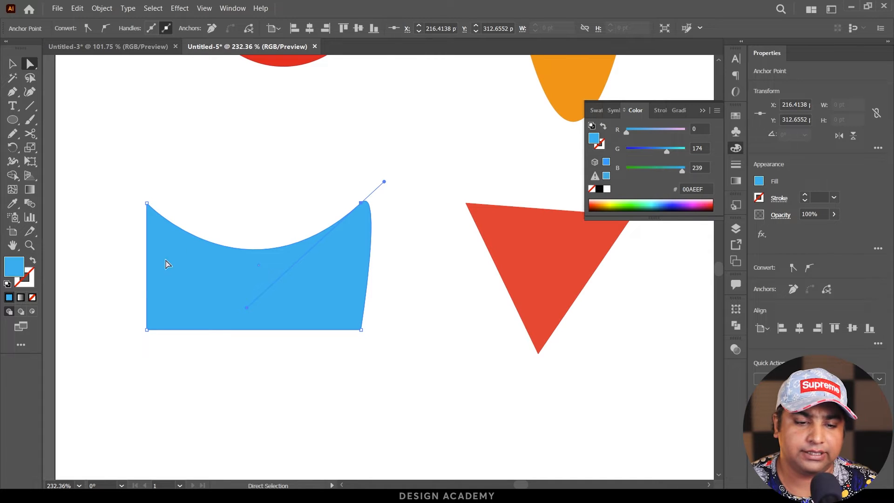
# Step: Convert the blue shape's lower-left corner to a smooth point and pull its handle upward so the lower edge curves inward
pyautogui.moveTo(134, 317); pyautogui.dragTo(161, 344)
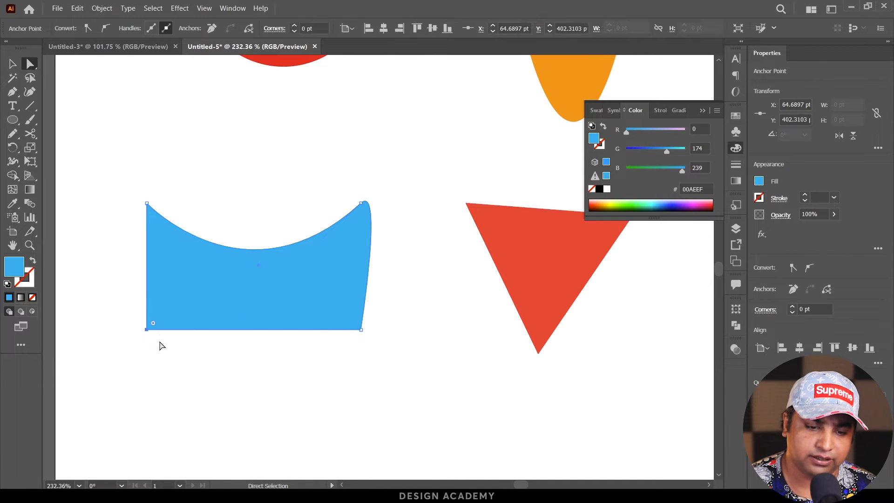
pyautogui.moveTo(113, 314); pyautogui.dragTo(164, 355)
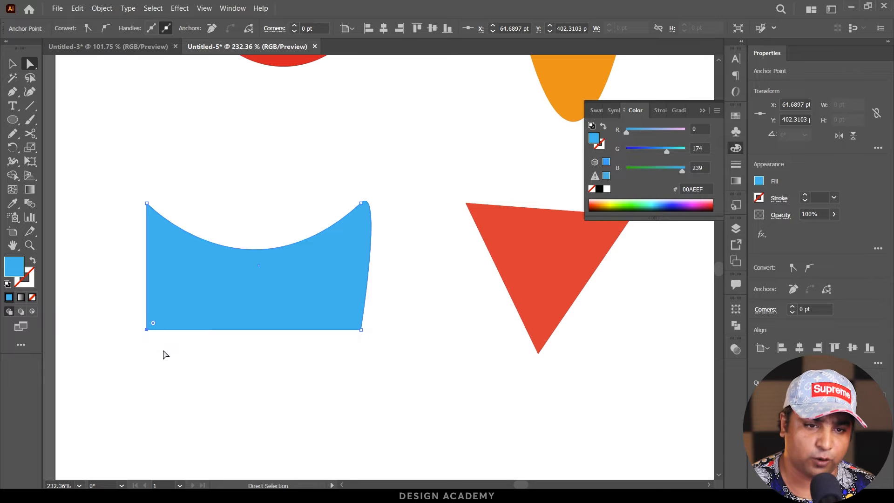
pyautogui.click(105, 28)
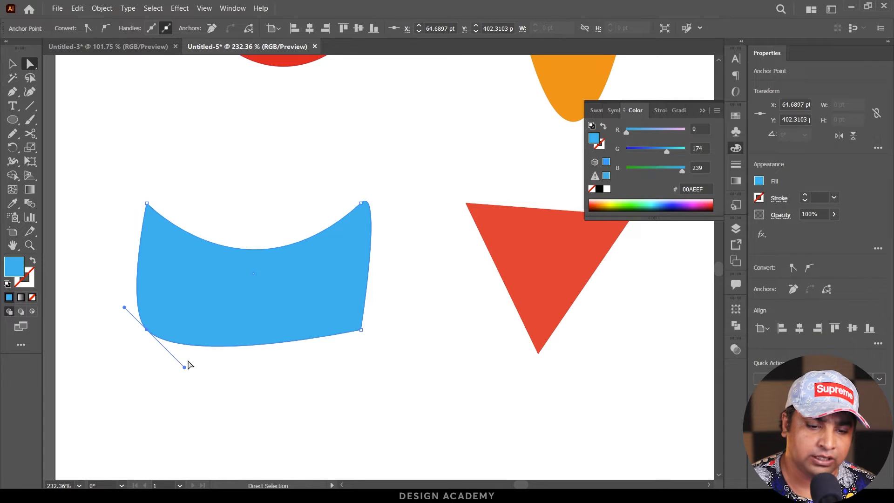
pyautogui.moveTo(186, 366); pyautogui.dragTo(189, 232)
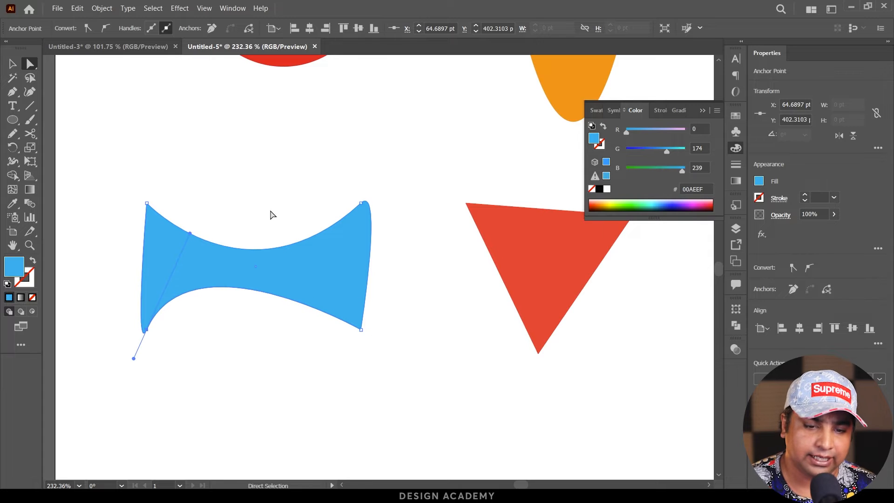
# Step: Extend the blue shape's upper-right handle up and outward, reposition its other three anchor points, and deselect the shape
pyautogui.click(362, 204)
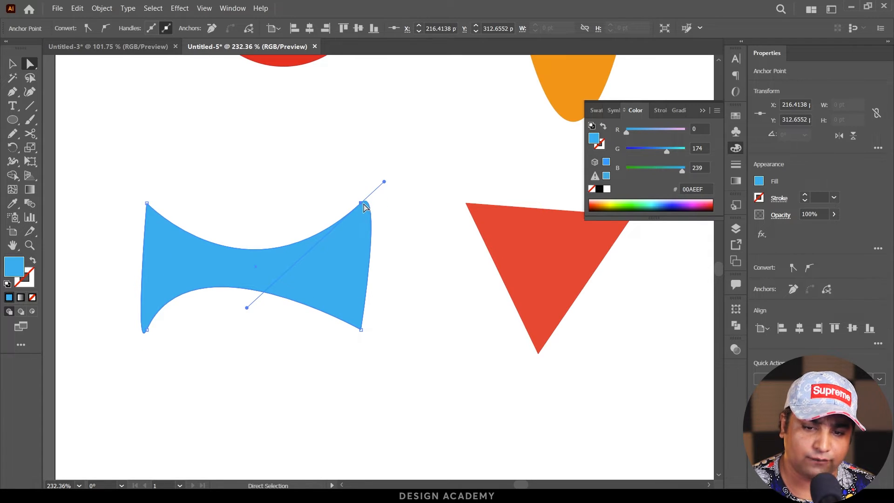
pyautogui.moveTo(384, 183); pyautogui.dragTo(408, 125)
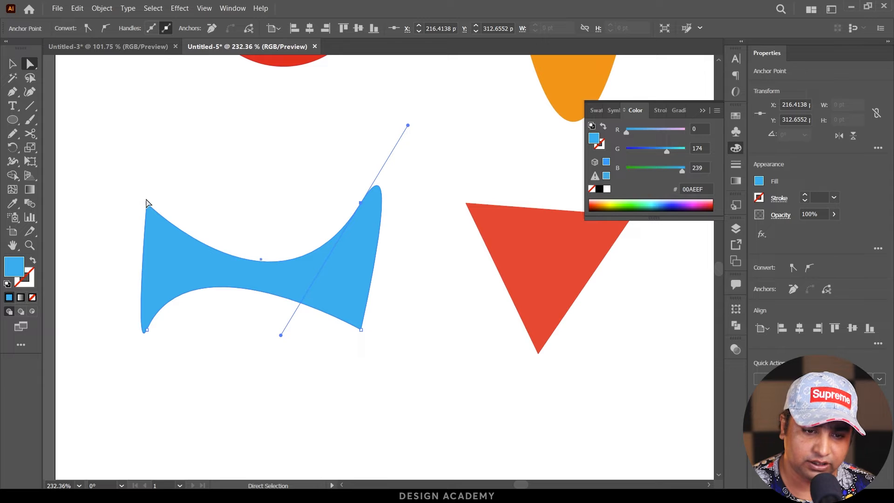
pyautogui.moveTo(147, 204); pyautogui.dragTo(129, 171)
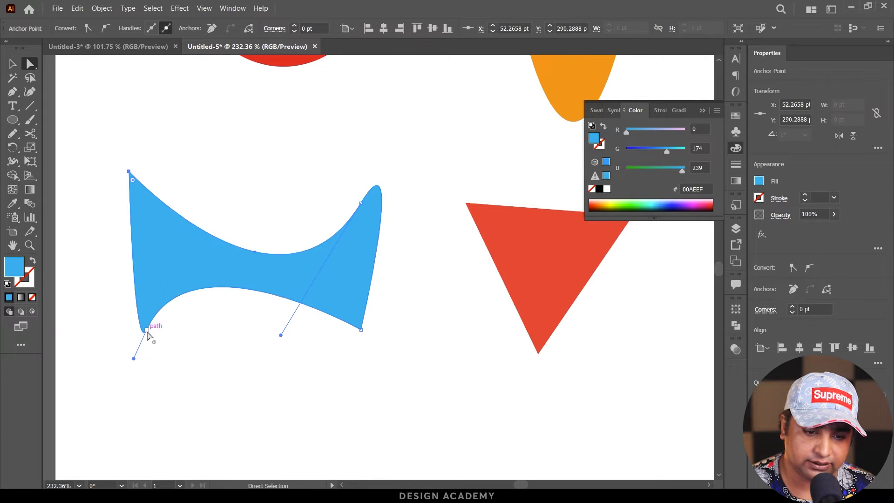
pyautogui.moveTo(147, 335); pyautogui.dragTo(176, 401)
pyautogui.moveTo(361, 330); pyautogui.dragTo(383, 345)
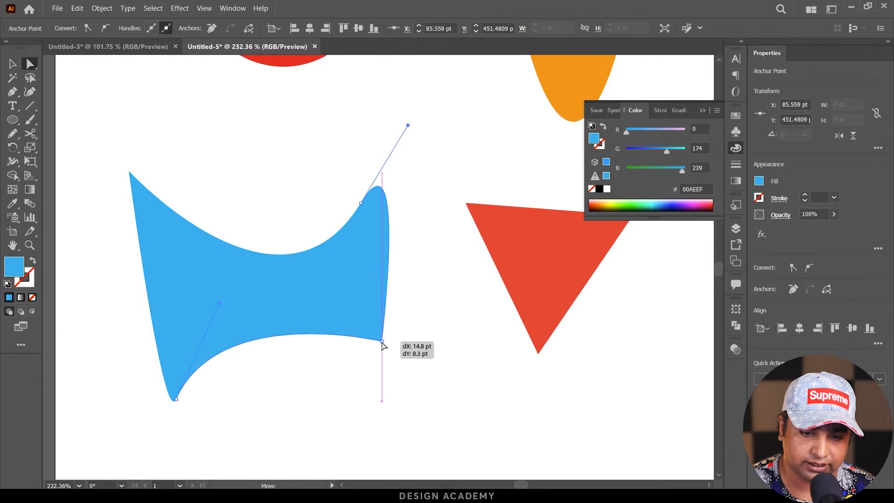
pyautogui.press('v')
pyautogui.click(468, 290)
# Step: Convert the blue shape's upper-right anchor point back to a corner
pyautogui.press('space')
pyautogui.moveTo(521, 279); pyautogui.dragTo(421, 296)
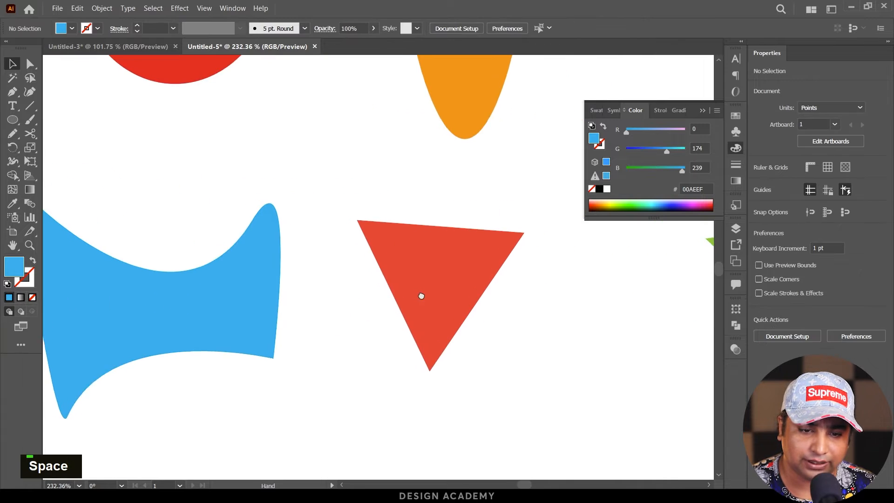
pyautogui.press('space')
pyautogui.moveTo(293, 247); pyautogui.dragTo(353, 232)
pyautogui.click(30, 68)
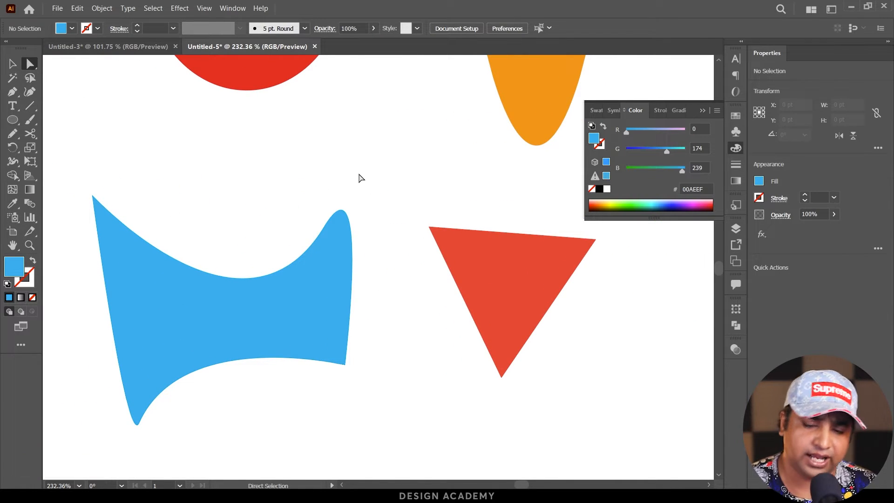
pyautogui.moveTo(296, 185); pyautogui.dragTo(381, 239)
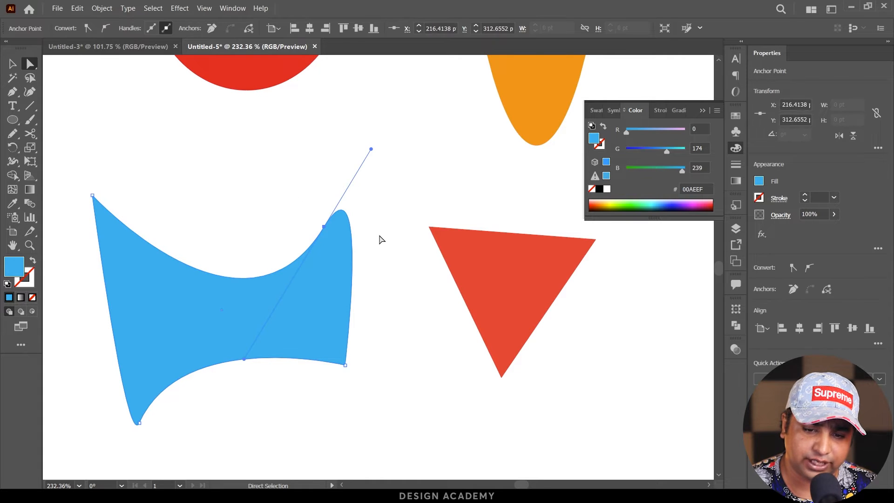
pyautogui.click(88, 29)
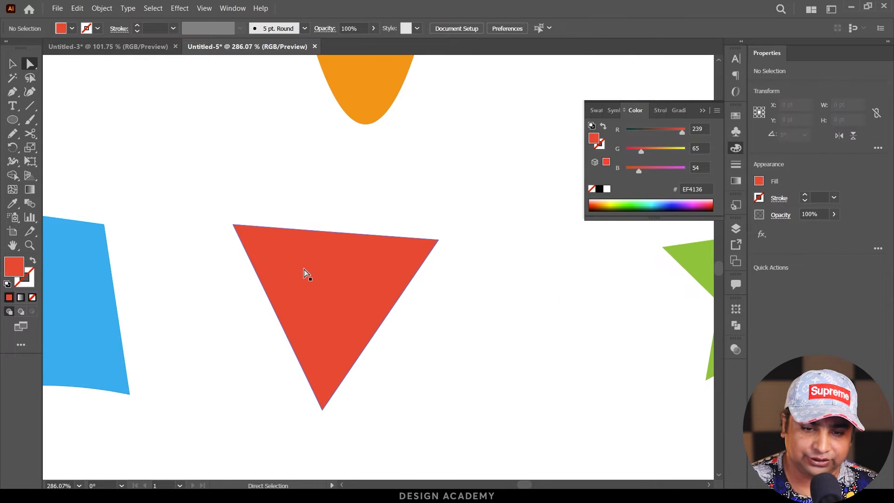
# Step: Convert the middle anchor point on the red triangle's upper edge to smooth and pull its handles to bend the edge into an S-curve
pyautogui.click(305, 272)
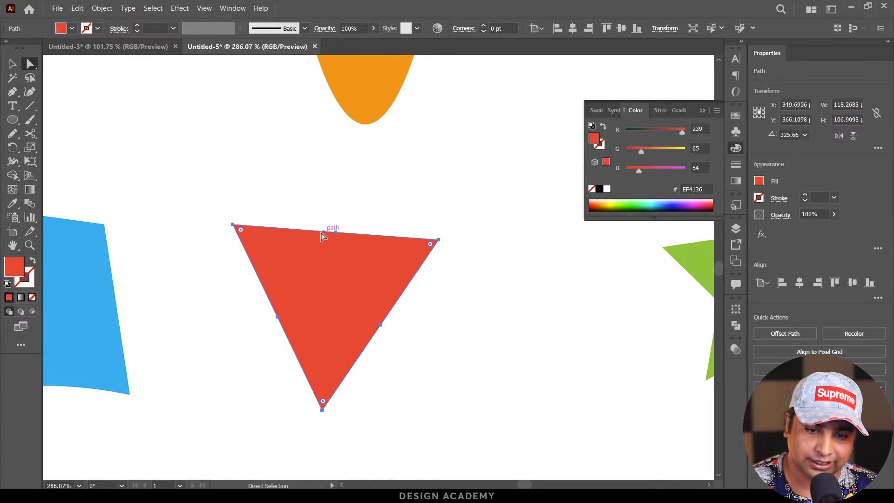
pyautogui.hotkey('ctrl', 'z')
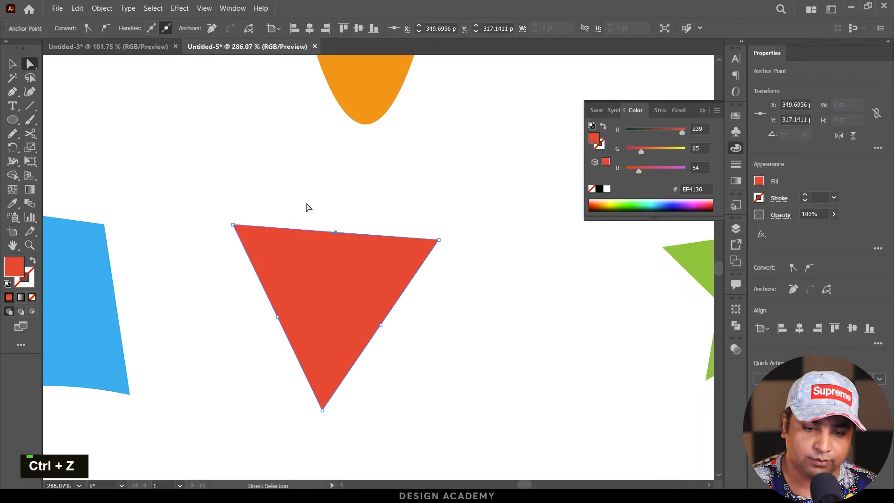
pyautogui.moveTo(305, 205); pyautogui.dragTo(357, 249)
pyautogui.click(105, 28)
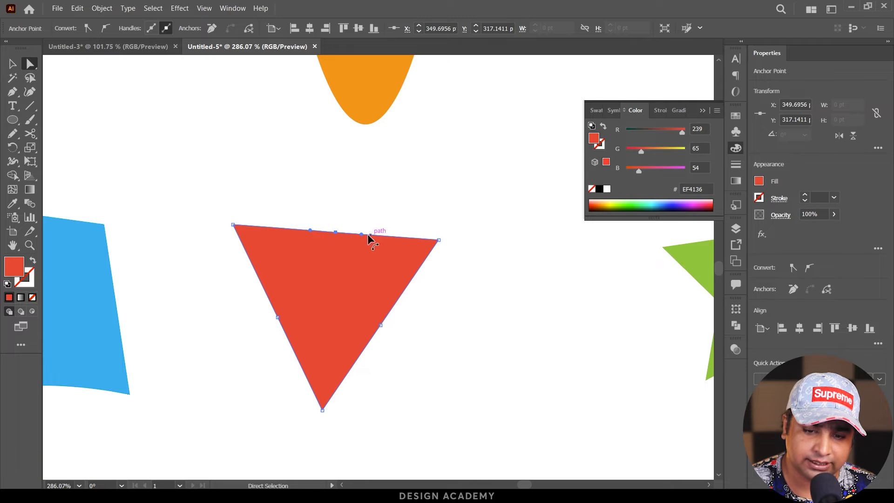
pyautogui.moveTo(361, 235); pyautogui.dragTo(409, 187)
pyautogui.moveTo(314, 246); pyautogui.dragTo(296, 271)
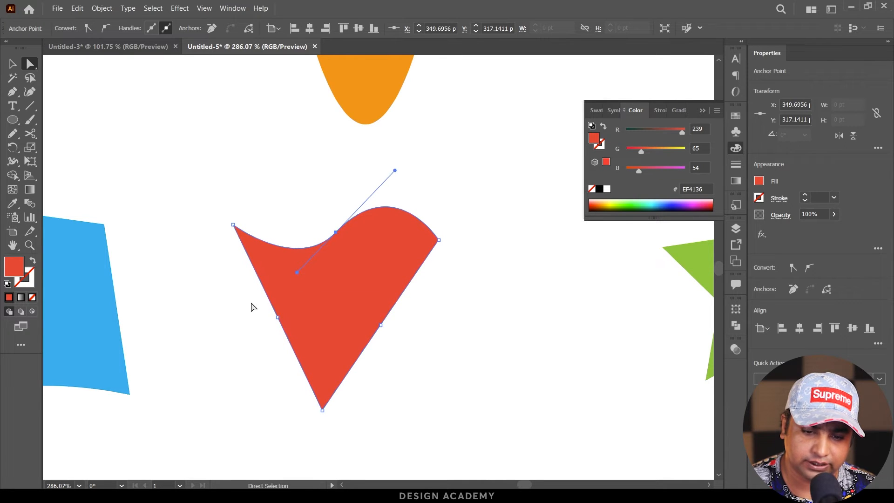
# Step: Smooth the middle anchor points on the red shape's left and right edges, pull their handles to curve both edges, and deselect the shape
pyautogui.click(277, 318)
pyautogui.click(105, 28)
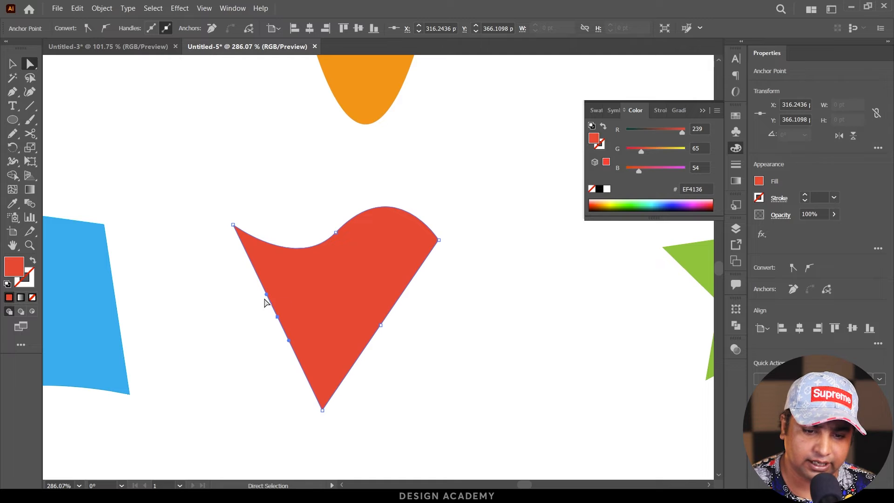
pyautogui.moveTo(266, 293); pyautogui.dragTo(293, 272)
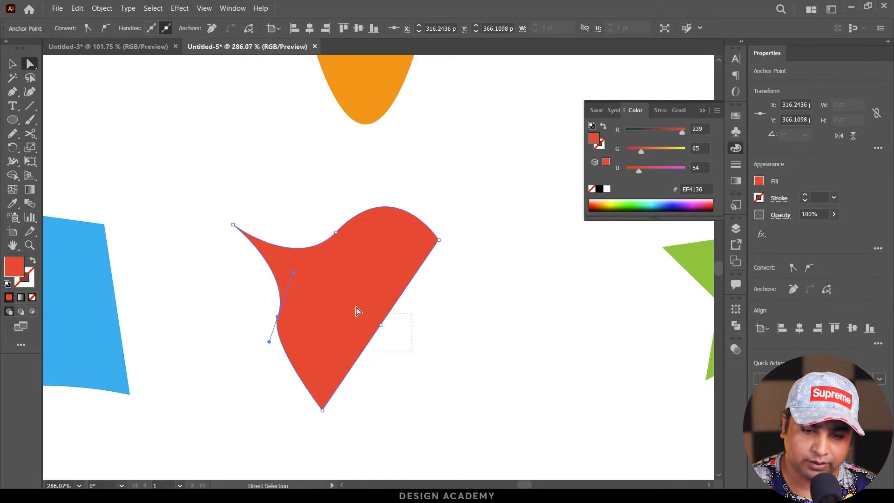
pyautogui.moveTo(357, 311); pyautogui.dragTo(459, 310)
pyautogui.click(105, 28)
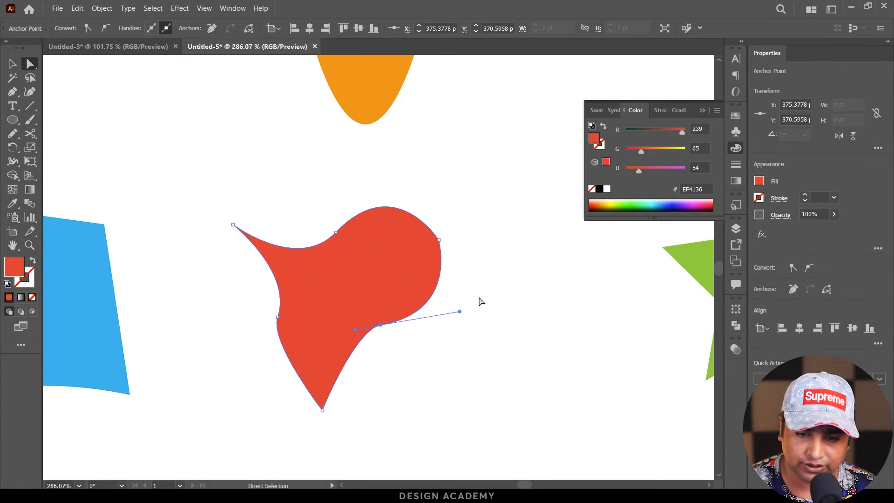
pyautogui.press('v')
pyautogui.click(484, 275)
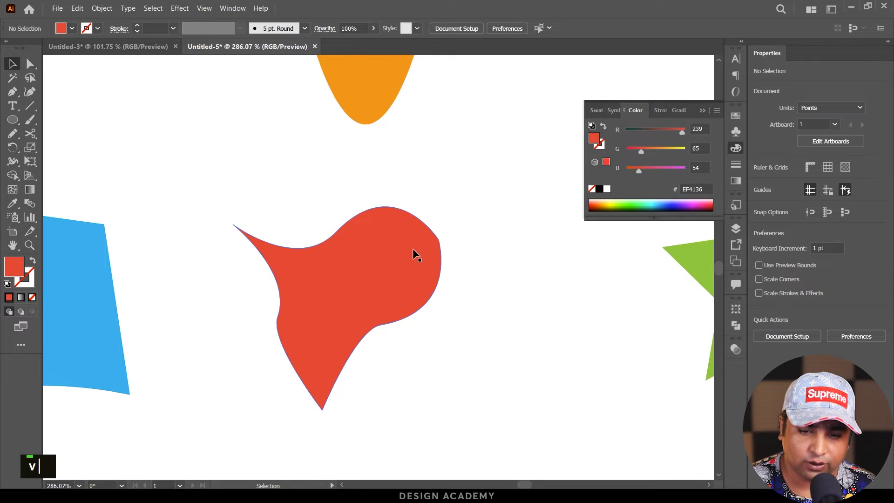
# Step: Convert the red shape's three mid-edge anchor points back to corners and deselect it
pyautogui.click(30, 64)
pyautogui.click(335, 232)
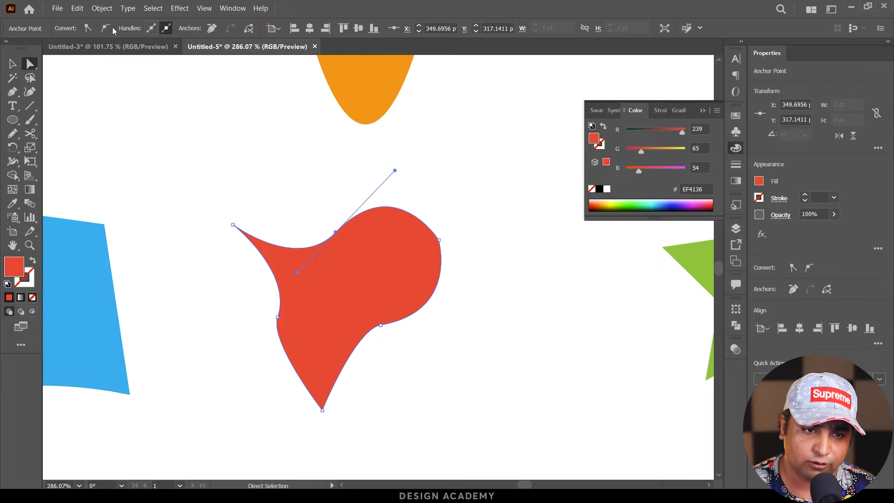
pyautogui.click(88, 28)
pyautogui.moveTo(218, 282); pyautogui.dragTo(284, 349)
pyautogui.click(88, 28)
pyautogui.moveTo(417, 354); pyautogui.dragTo(376, 304)
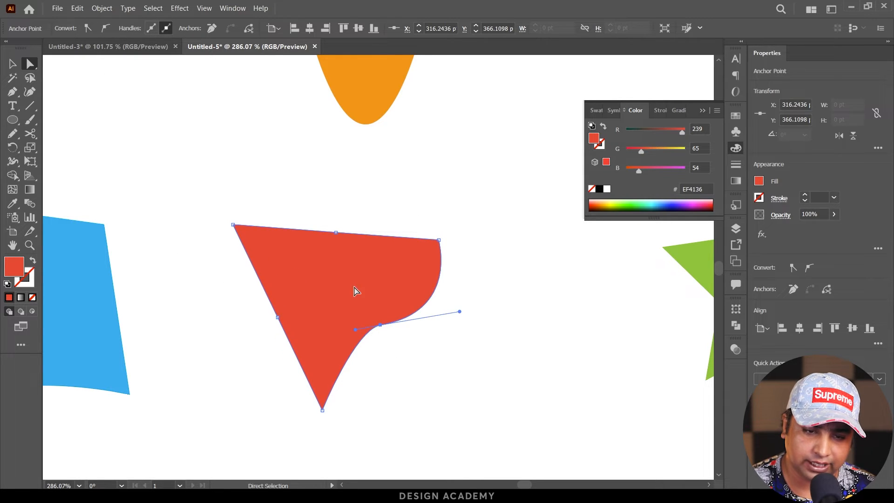
pyautogui.click(88, 28)
pyautogui.click(416, 184)
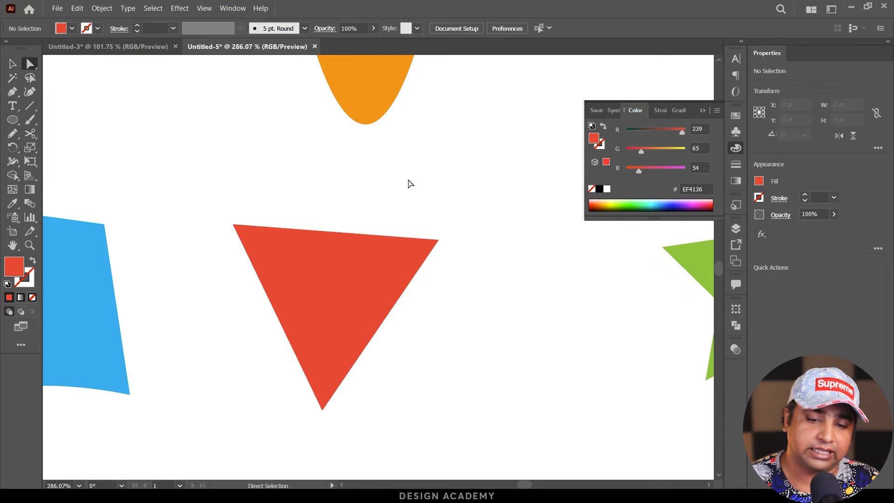
# Step: Raise the red triangle's upper-edge middle anchor about 49 pt, convert it to smooth, and pull its right handle down so the upper-right edge curves inward
pyautogui.click(309, 247)
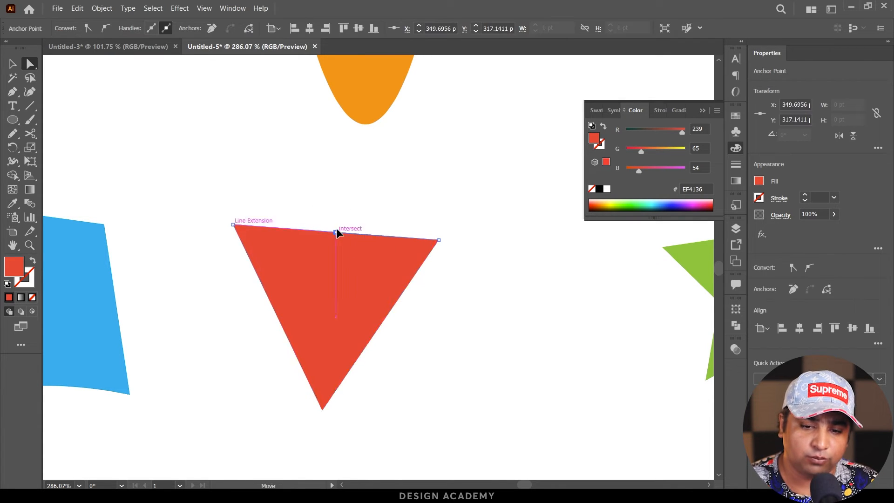
pyautogui.moveTo(338, 232); pyautogui.dragTo(334, 151)
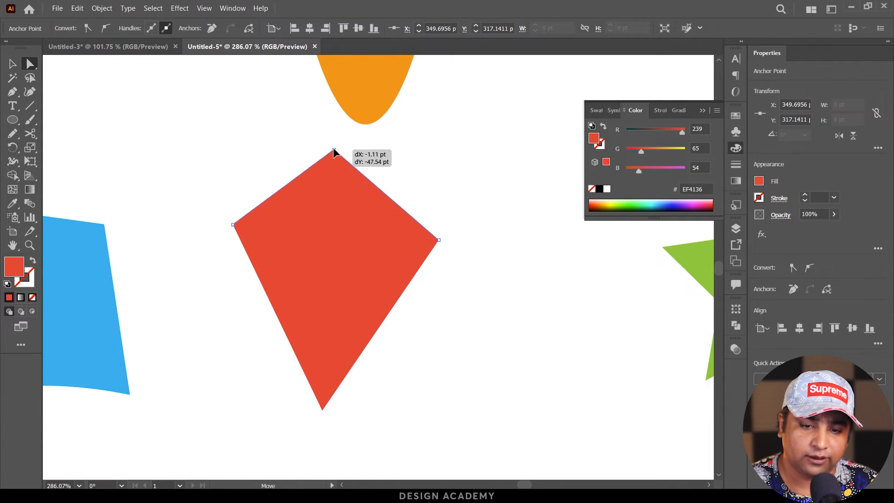
pyautogui.click(106, 29)
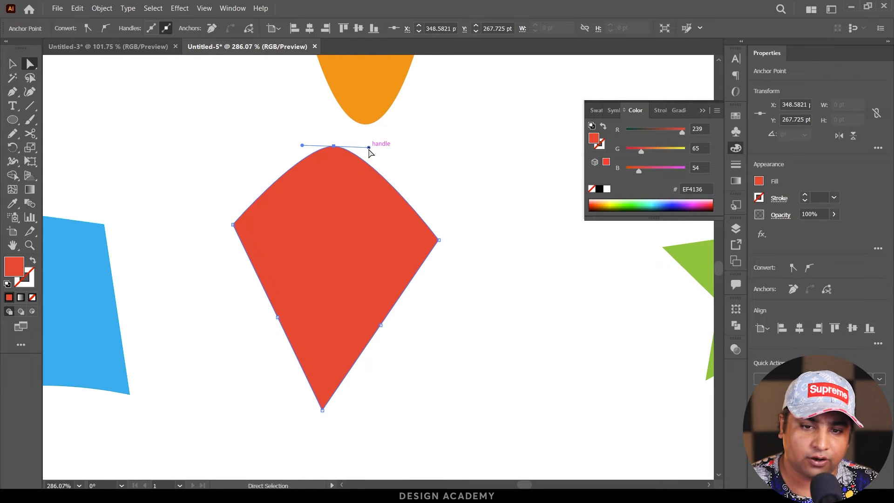
pyautogui.moveTo(369, 149); pyautogui.dragTo(335, 251)
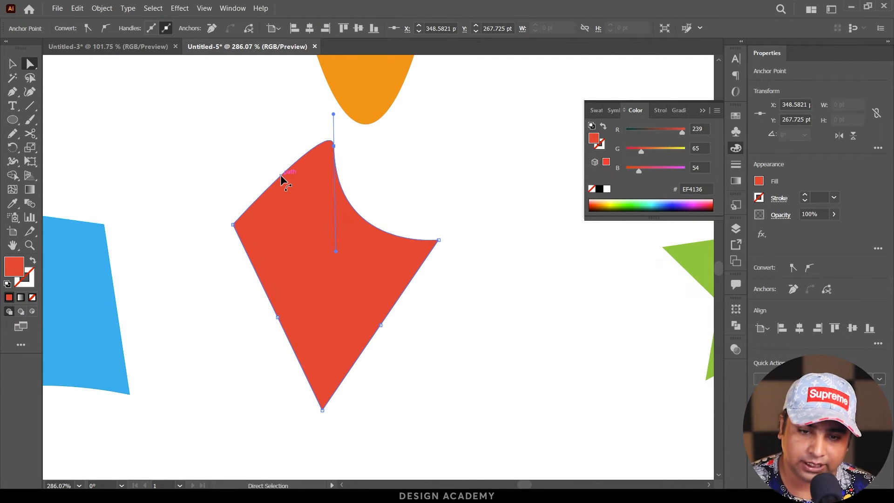
# Step: Move the green star's two upper inner anchor points toward its centre to narrow the upper arm
pyautogui.press('space')
pyautogui.moveTo(523, 224); pyautogui.dragTo(147, 281)
pyautogui.moveTo(332, 295); pyautogui.dragTo(298, 224)
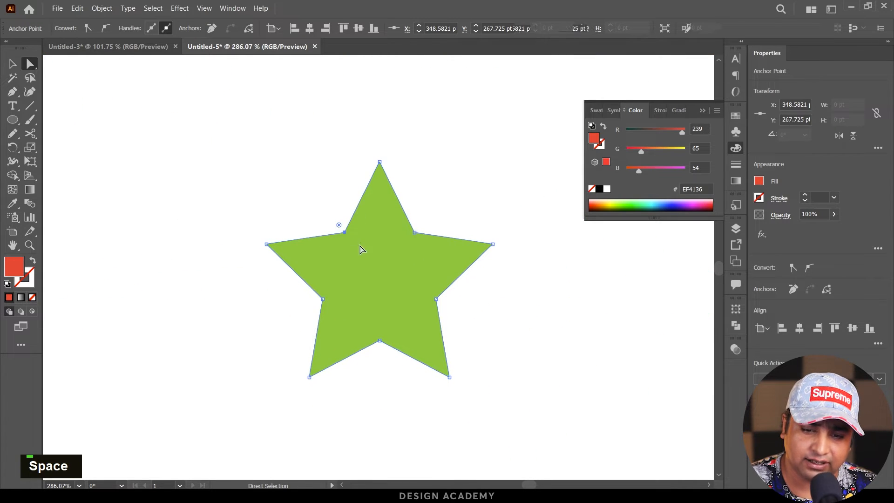
pyautogui.moveTo(305, 205); pyautogui.dragTo(372, 259)
pyautogui.moveTo(413, 233); pyautogui.dragTo(393, 259)
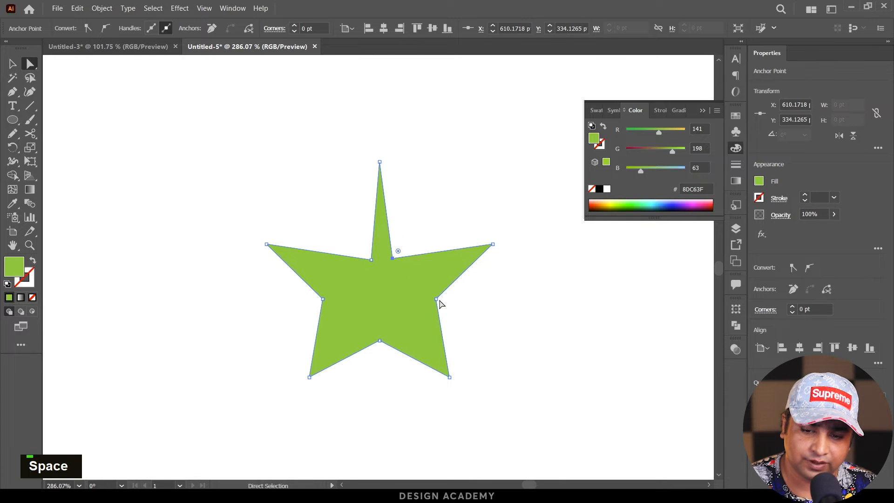
# Step: Move the star's right, bottom and left inner anchor points toward its centre to thin the remaining arms, and deselect the star
pyautogui.moveTo(437, 299); pyautogui.dragTo(390, 280)
pyautogui.moveTo(381, 343); pyautogui.dragTo(379, 292)
pyautogui.click(323, 300)
pyautogui.moveTo(323, 299); pyautogui.dragTo(383, 290)
pyautogui.press('v')
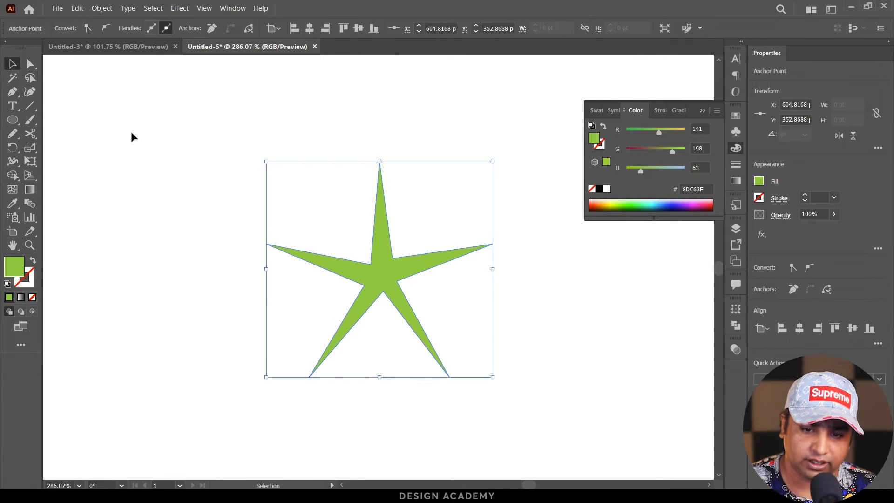
pyautogui.doubleClick(231, 162)
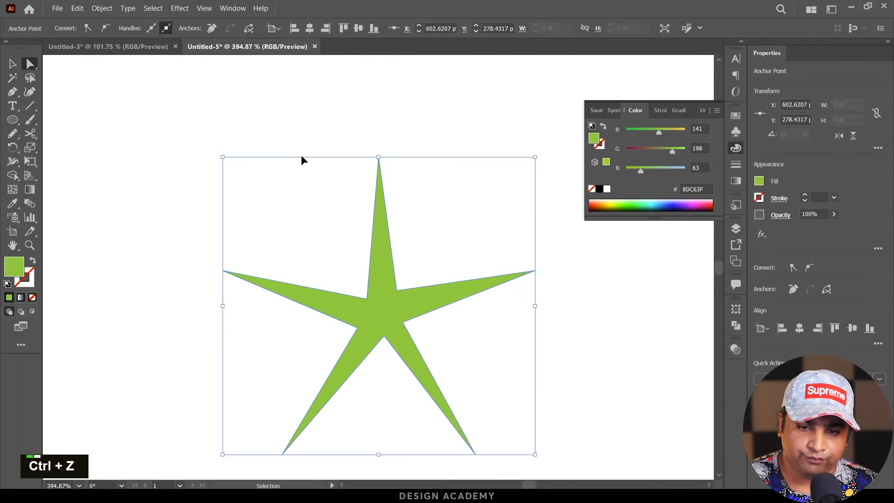
pyautogui.keyDown('ctrl'); pyautogui.click(287, 152); pyautogui.keyUp('ctrl')
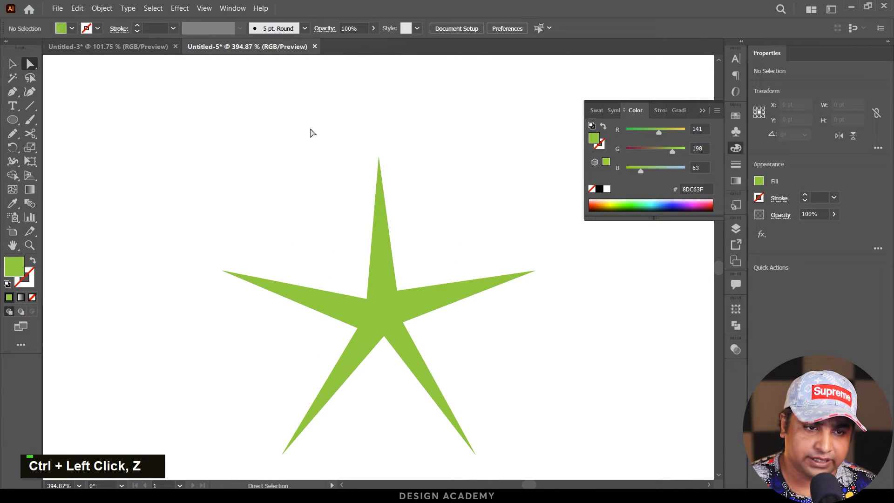
# Step: Select the star's upper and right tip anchor points together and convert both to smooth, rounding those arms
pyautogui.moveTo(344, 134); pyautogui.dragTo(434, 186)
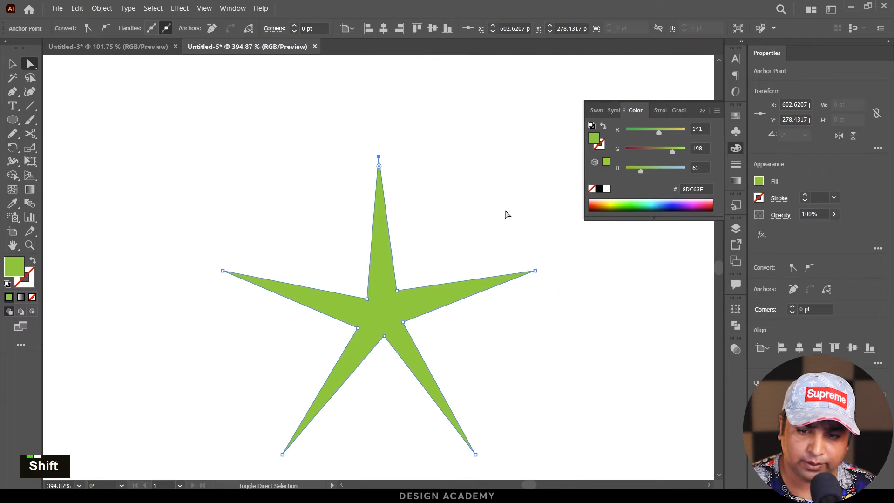
pyautogui.moveTo(508, 214); pyautogui.dragTo(557, 292)
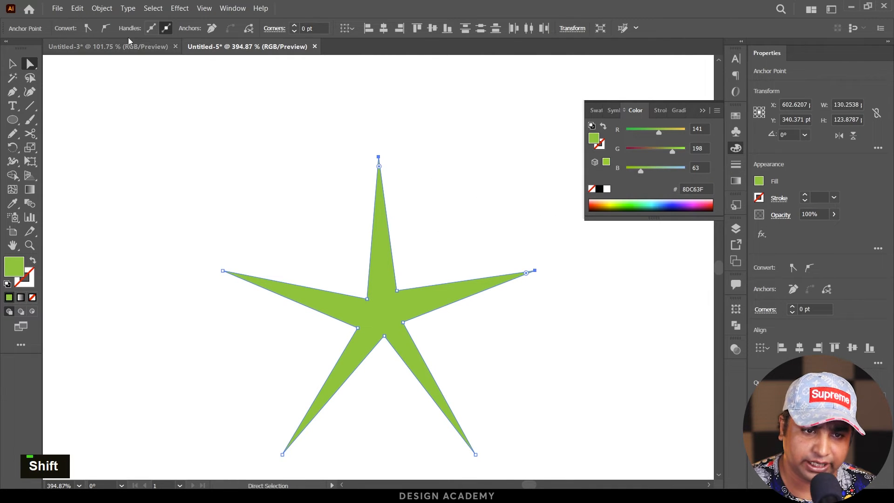
pyautogui.click(106, 29)
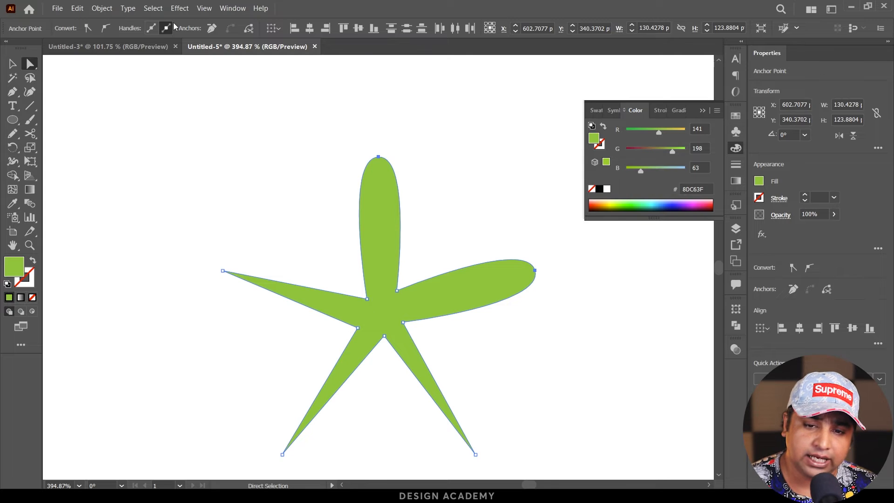
# Step: Show handles for multiple selected anchor points, tilt the upper tip's handles clockwise, and extend the right tip's lower handle downward and outward
pyautogui.click(151, 28)
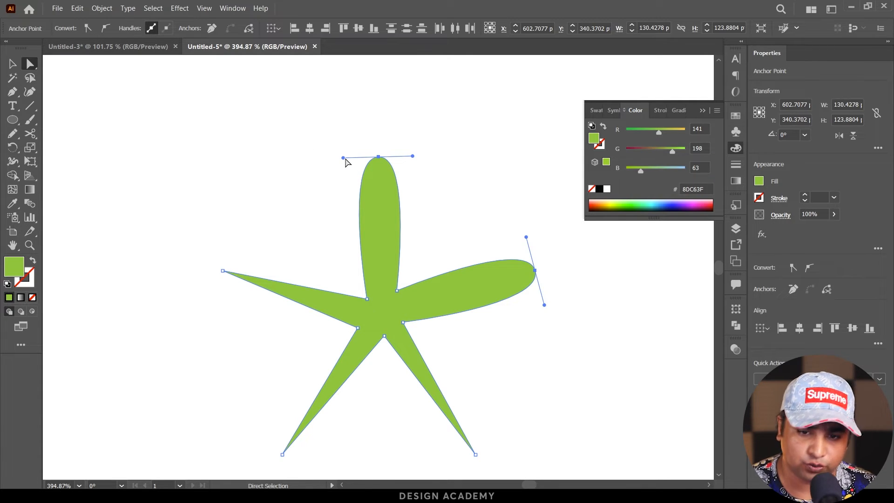
pyautogui.moveTo(413, 157); pyautogui.dragTo(417, 176)
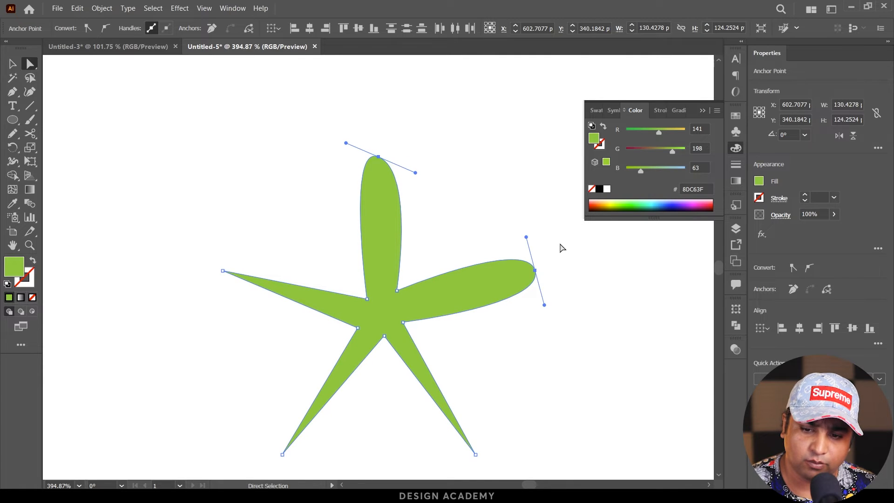
pyautogui.moveTo(545, 304); pyautogui.dragTo(554, 325)
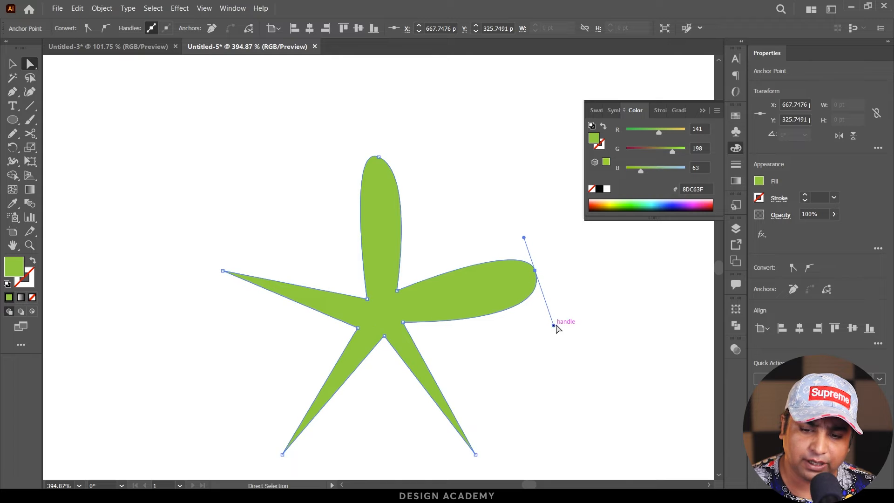
# Step: Select both rounded tips together, hide handles for multiple selected anchor points, and select the upper tip alone
pyautogui.moveTo(564, 355); pyautogui.dragTo(400, 271)
pyautogui.moveTo(590, 307); pyautogui.dragTo(518, 240)
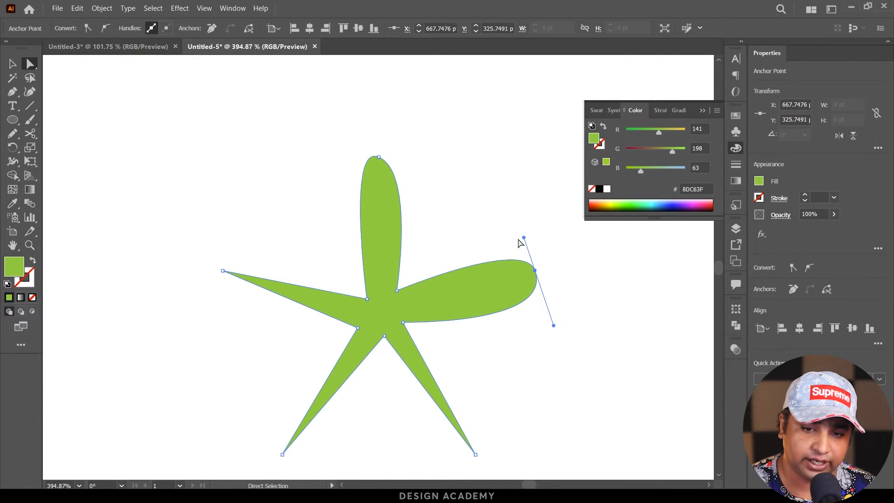
pyautogui.keyDown('shift'); pyautogui.click(379, 157); pyautogui.keyUp('shift')
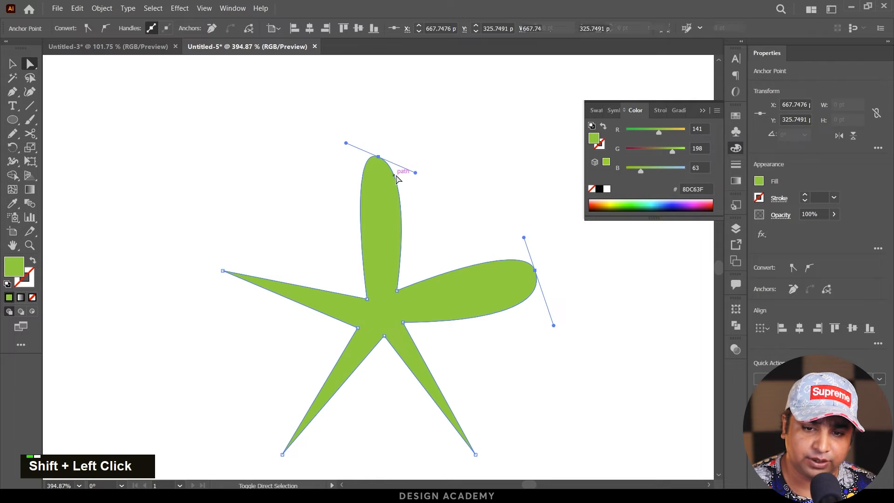
pyautogui.click(166, 30)
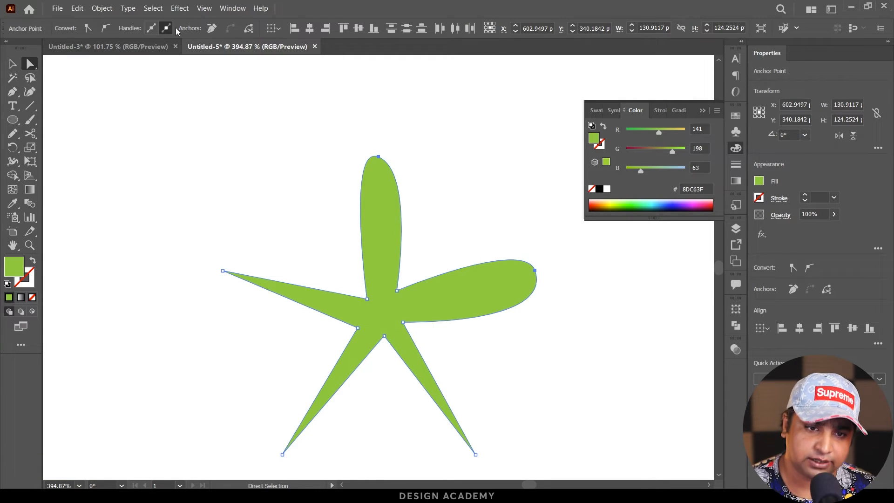
pyautogui.moveTo(350, 137); pyautogui.dragTo(410, 170)
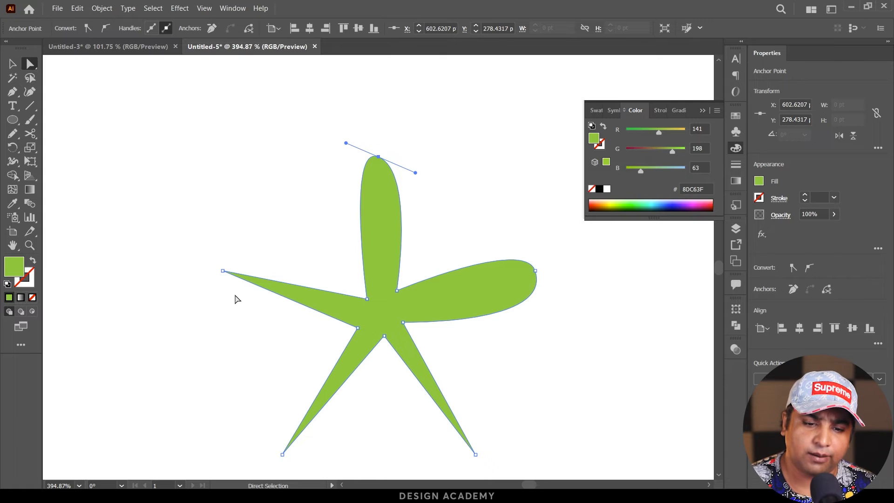
# Step: Remove the star's left tip anchor point so that the left arm disappears
pyautogui.moveTo(184, 257); pyautogui.dragTo(239, 293)
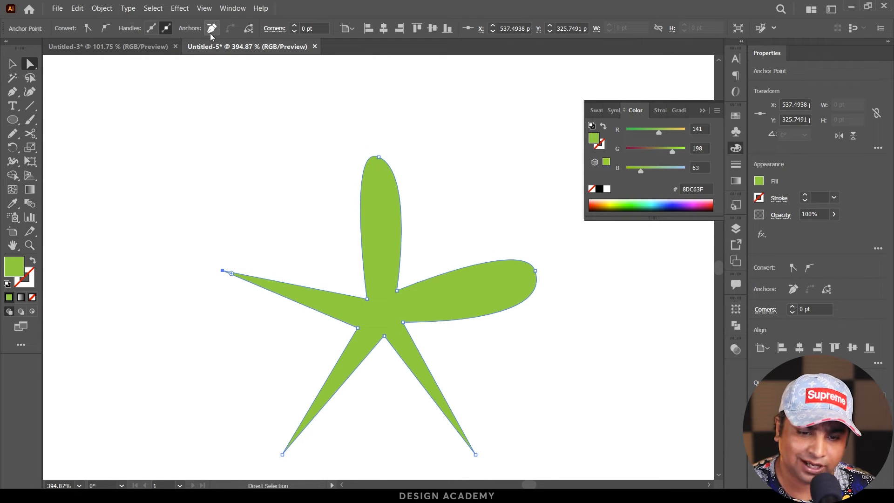
pyautogui.click(211, 29)
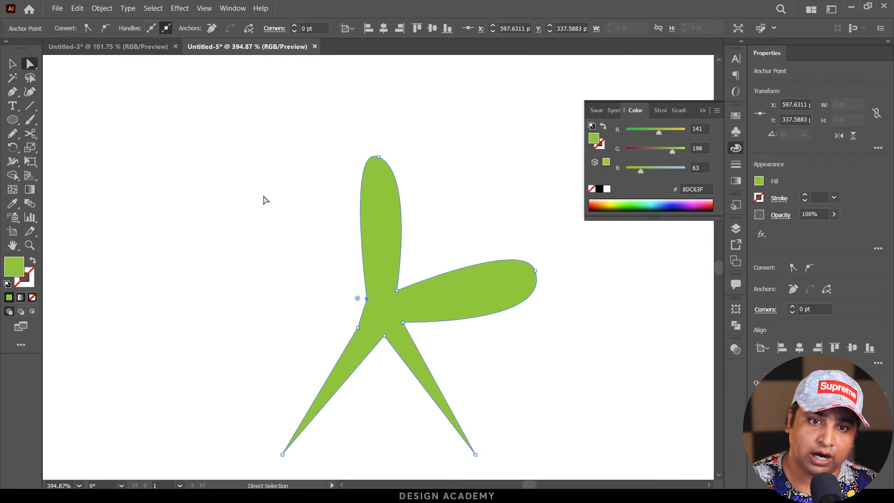
# Step: Cut the star's path at the inner anchor point between the upper and right arms
pyautogui.click(535, 271)
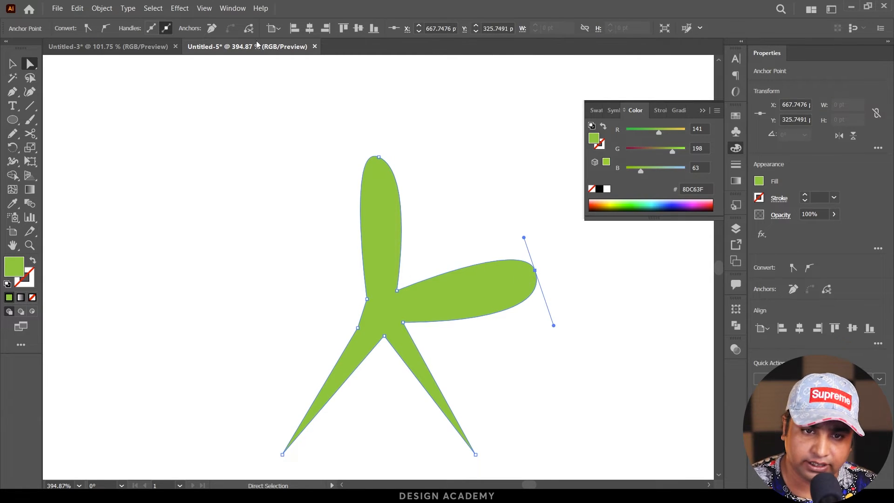
pyautogui.click(397, 290)
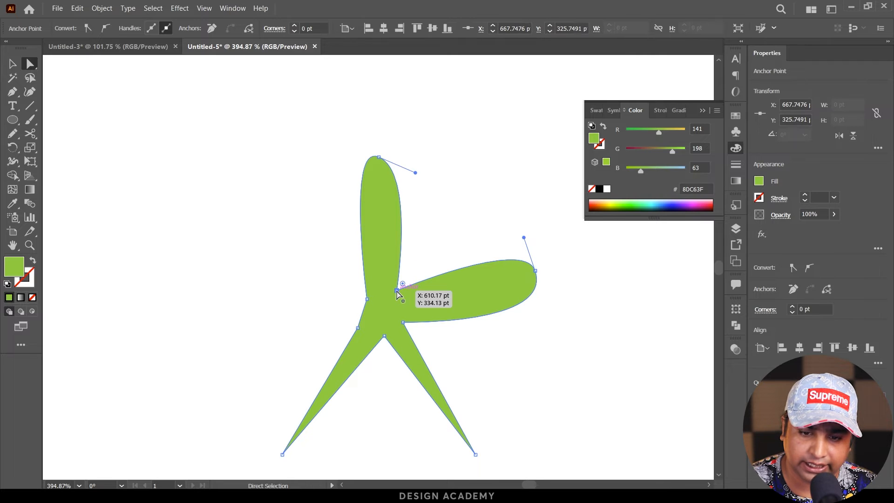
pyautogui.click(249, 29)
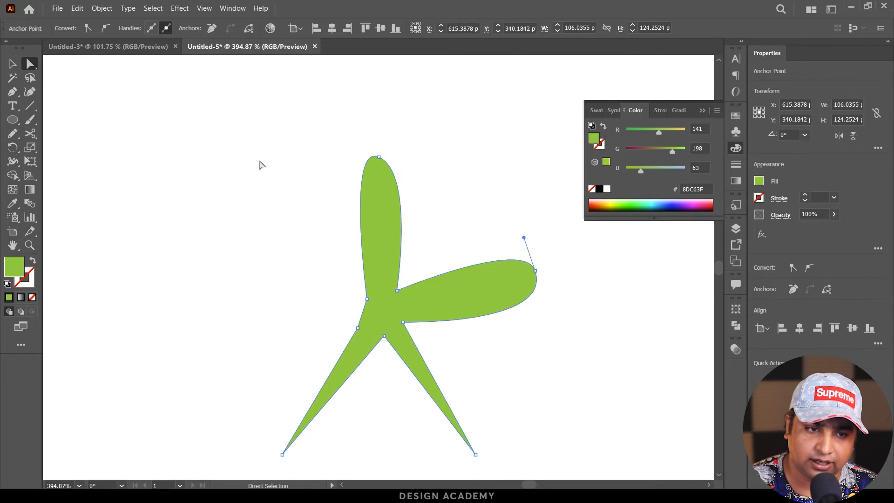
# Step: Move the cut-off upper edge of the star's right arm up and away from the star
pyautogui.click(13, 64)
pyautogui.doubleClick(145, 157)
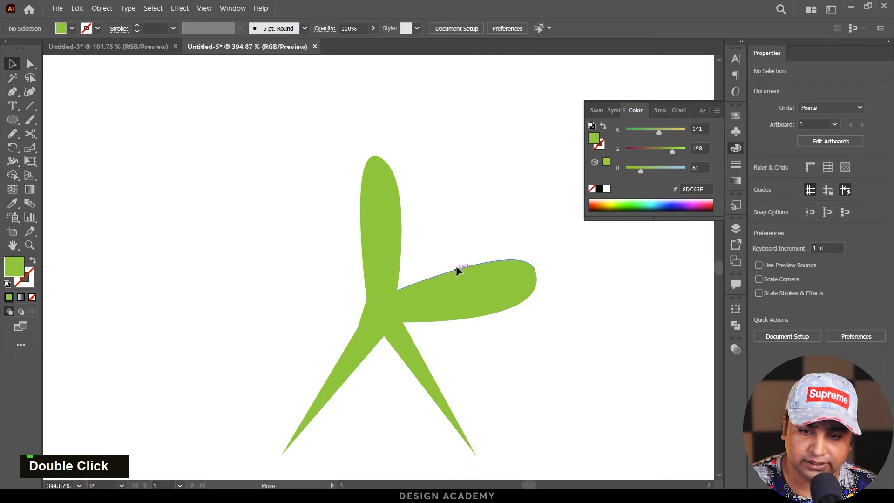
pyautogui.moveTo(456, 265); pyautogui.dragTo(473, 124)
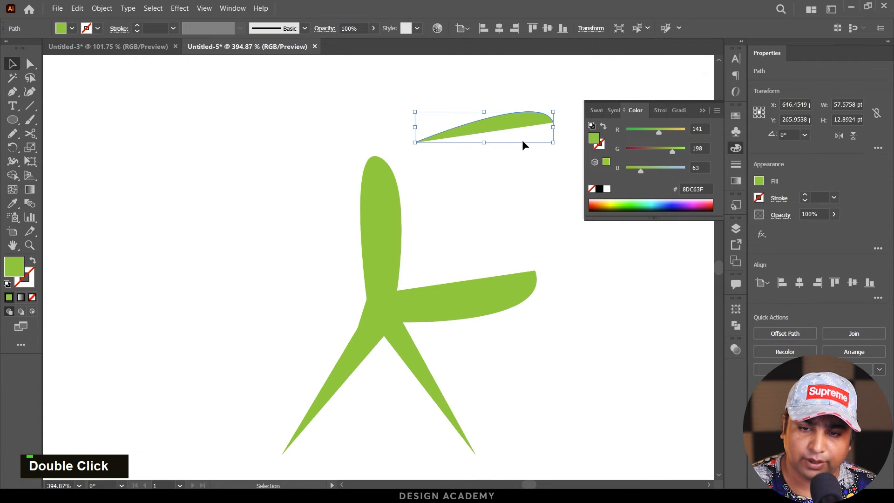
# Step: Swap the fill and stroke of the detached piece so it is drawn as an open green outline
pyautogui.press('space')
pyautogui.moveTo(521, 142); pyautogui.dragTo(378, 154)
pyautogui.keyDown('ctrl'); pyautogui.click(373, 152); pyautogui.keyUp('ctrl')
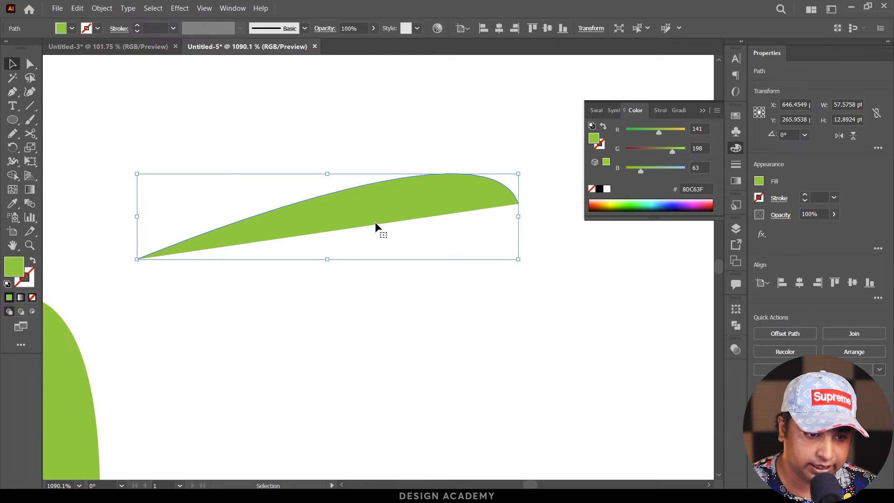
pyautogui.click(33, 263)
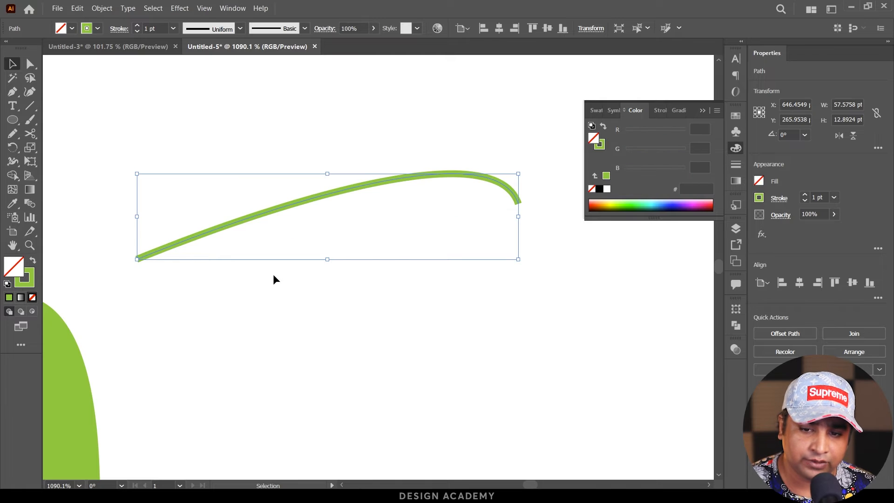
pyautogui.click(326, 272)
pyautogui.moveTo(332, 259); pyautogui.dragTo(262, 165)
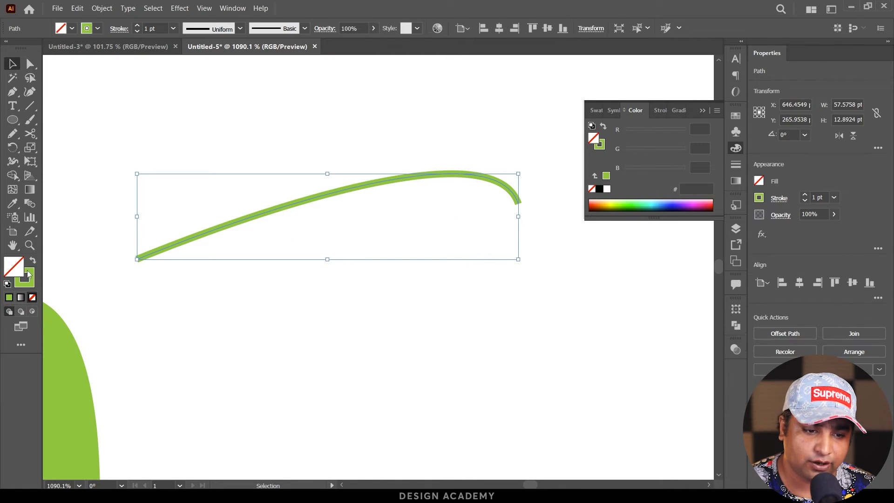
# Step: Set the stroke of the detached curve to none, leaving only the bare path
pyautogui.click(32, 297)
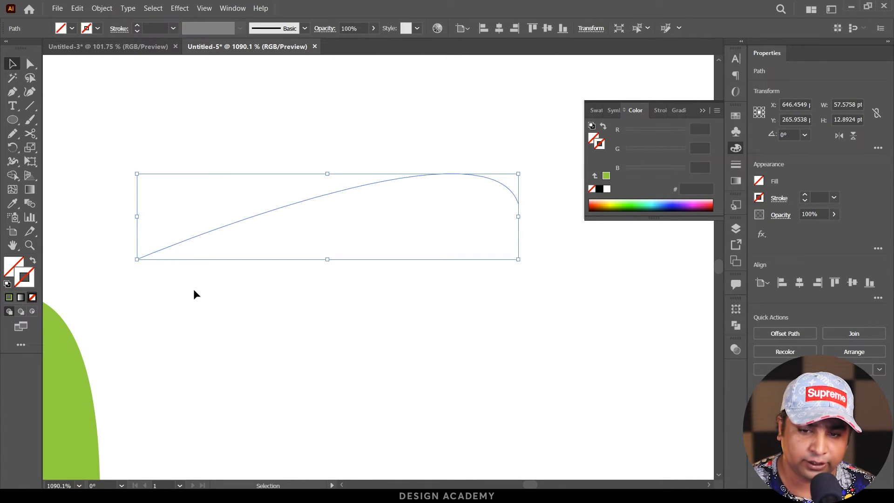
pyautogui.click(259, 283)
pyautogui.moveTo(259, 283)
pyautogui.mouseDown()
pyautogui.moveTo(273, 264)
pyautogui.moveTo(519, 111)
pyautogui.mouseUp()
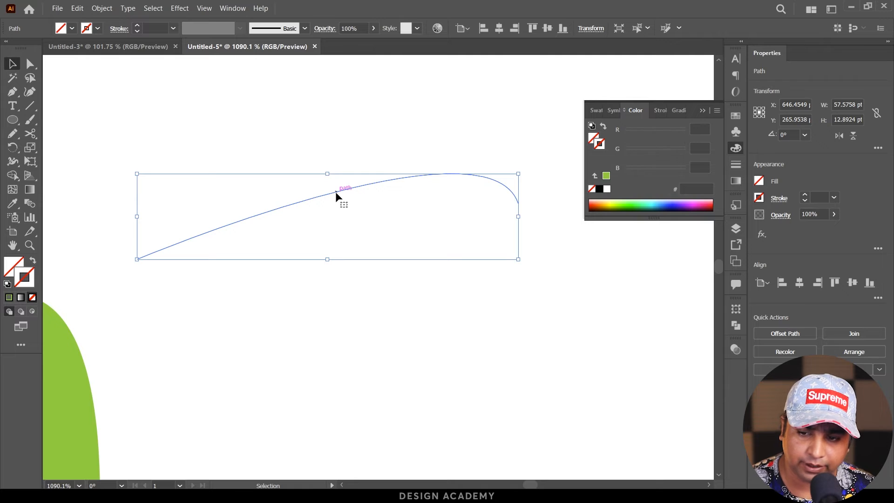
pyautogui.moveTo(438, 205); pyautogui.dragTo(328, 191)
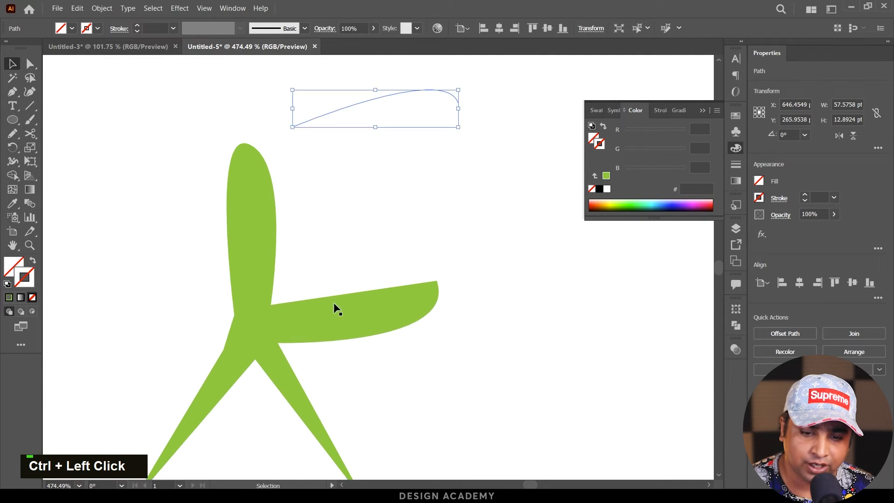
# Step: Swap the fill and stroke of the remaining star shape so it has a green outline without fill, and deselect it
pyautogui.click(335, 311)
pyautogui.click(33, 260)
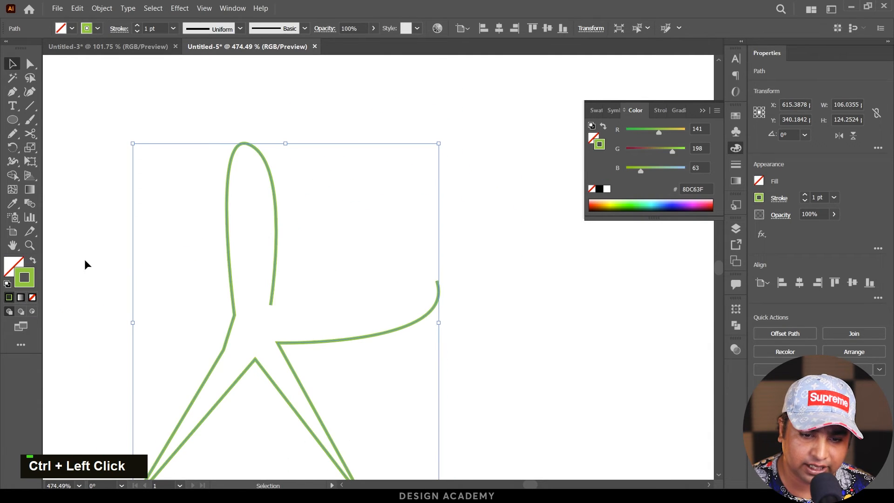
pyautogui.click(339, 274)
pyautogui.moveTo(392, 303); pyautogui.dragTo(359, 181)
pyautogui.press('space')
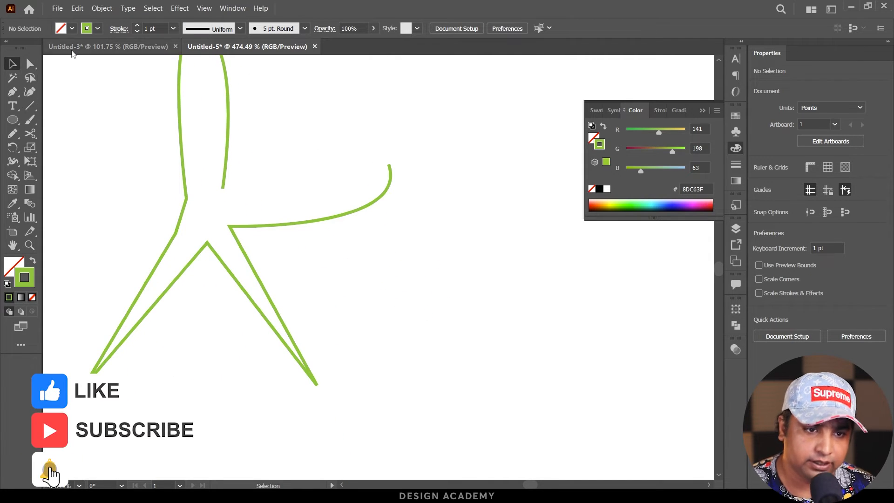
# Step: Cut the star's path at the inner anchor point between the right arm and the lower right leg
pyautogui.click(30, 64)
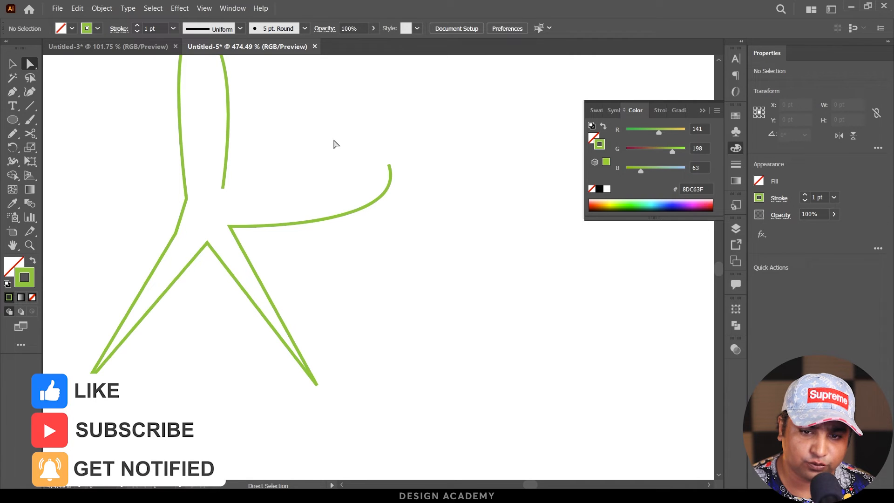
pyautogui.click(390, 165)
pyautogui.click(230, 227)
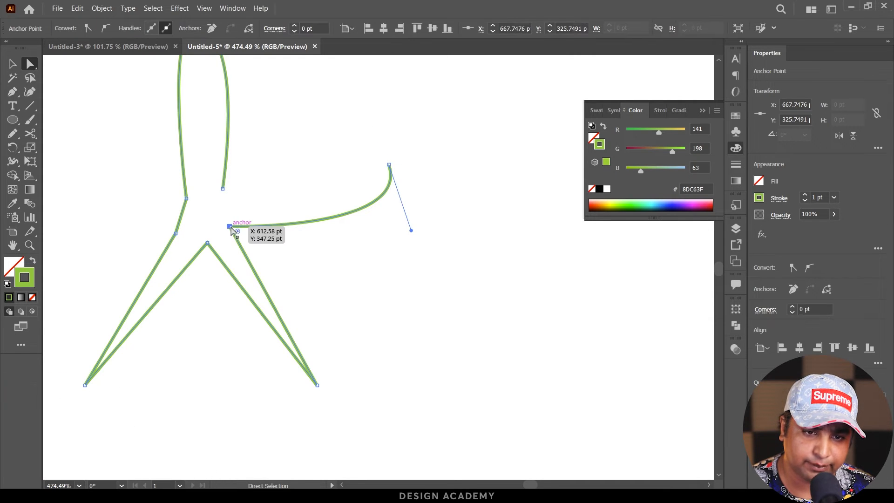
pyautogui.click(250, 29)
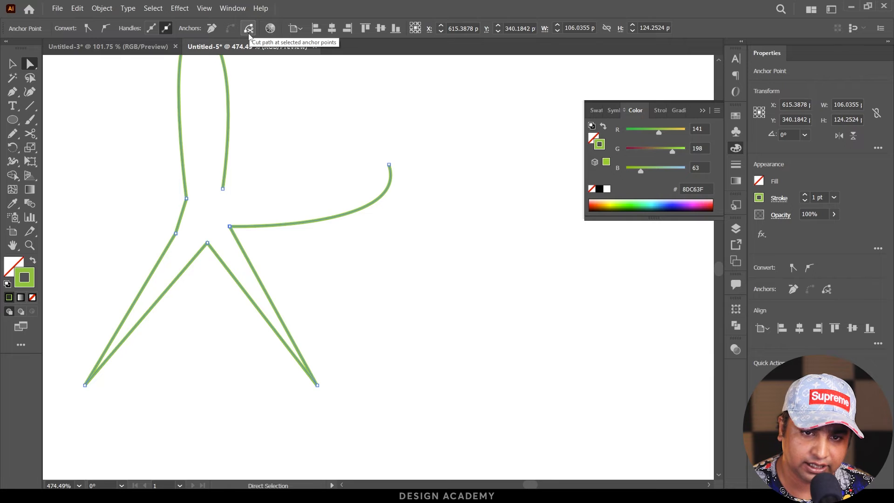
# Step: Move the detached lower curve of the right arm horizontally to the right, away from the star
pyautogui.press('v')
pyautogui.doubleClick(300, 216)
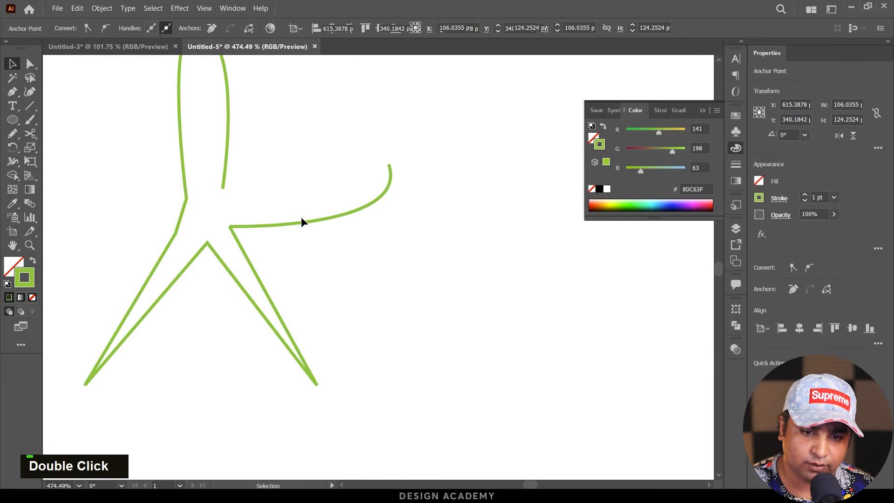
pyautogui.moveTo(305, 222); pyautogui.dragTo(424, 222)
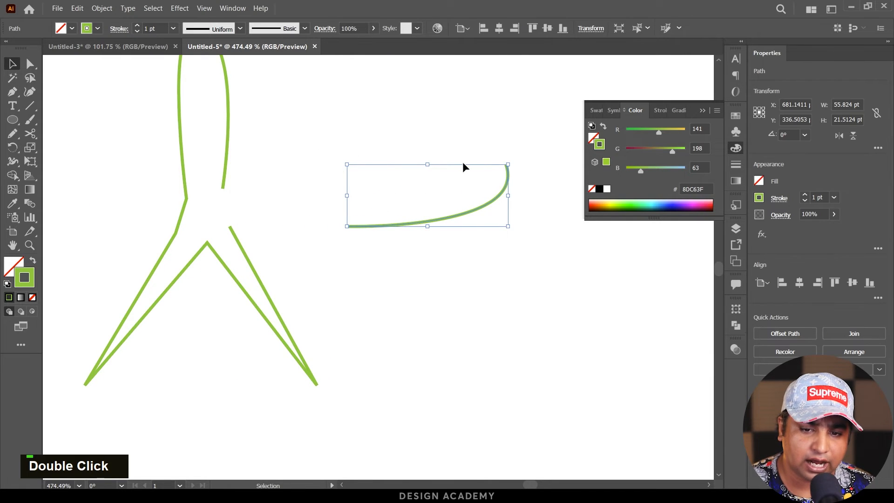
# Step: Cut the green leaf's path at its left and right tip anchor points
pyautogui.hotkey('ctrl', 'space')
pyautogui.moveTo(426, 156); pyautogui.dragTo(391, 327)
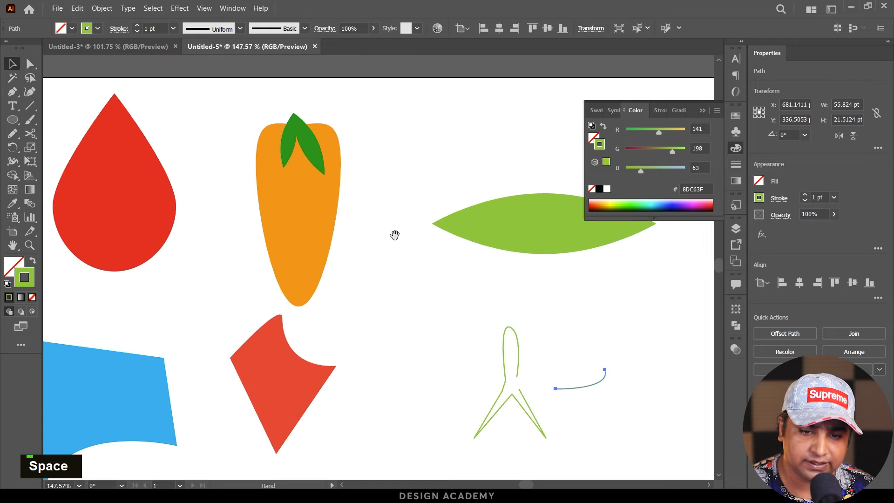
pyautogui.moveTo(463, 194); pyautogui.dragTo(292, 186)
pyautogui.hotkey('ctrl', 'space')
pyautogui.moveTo(402, 192); pyautogui.dragTo(460, 195)
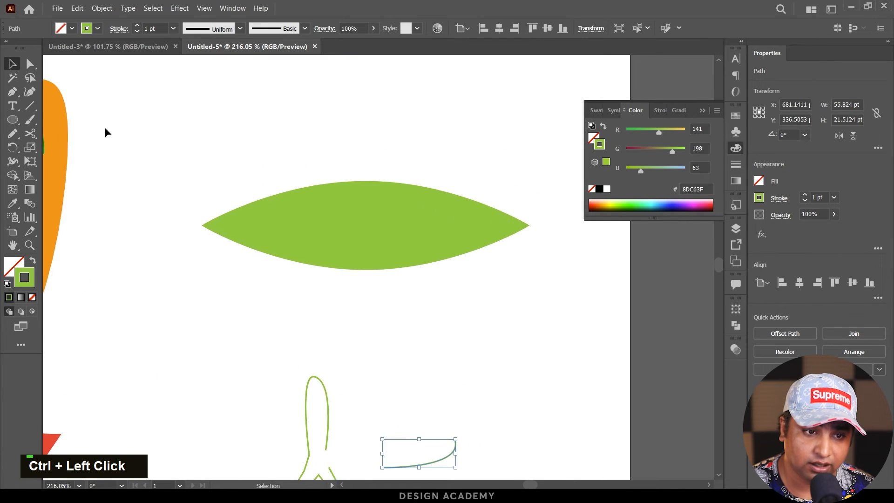
pyautogui.click(30, 65)
pyautogui.moveTo(190, 214); pyautogui.dragTo(209, 231)
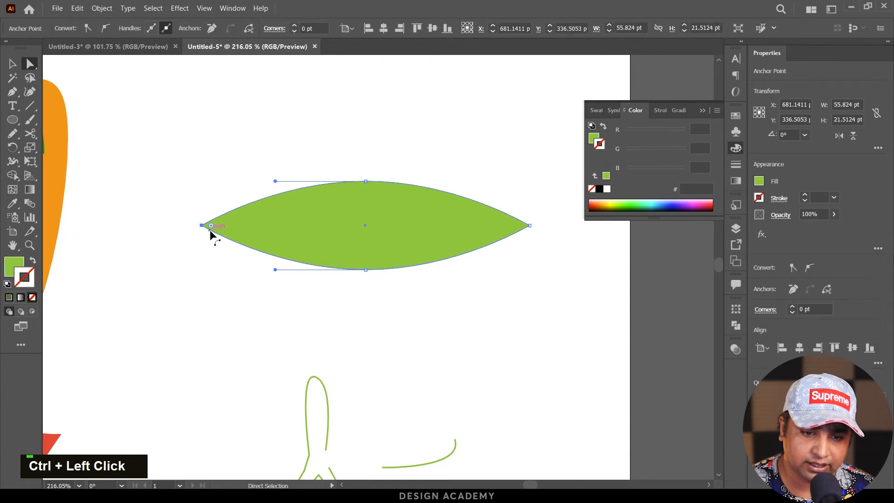
pyautogui.keyDown('shift'); pyautogui.click(530, 226); pyautogui.keyUp('shift')
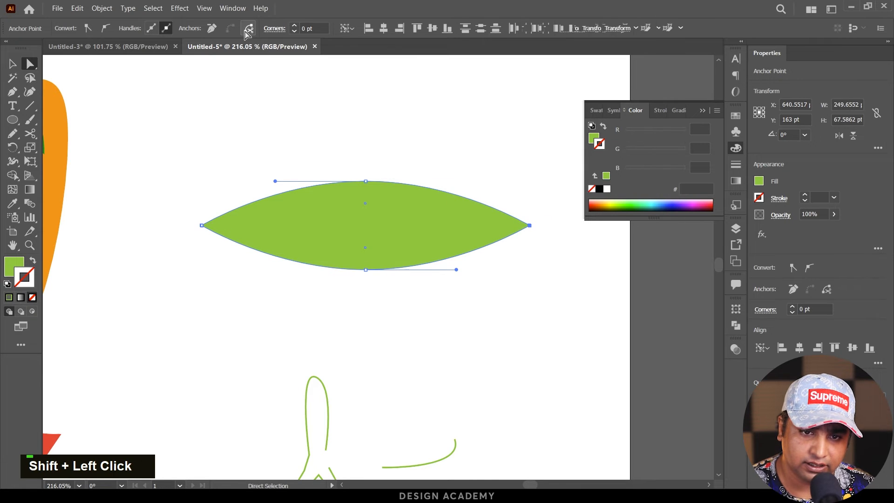
# Step: Move the leaf's upper half straight up to leave a gap above the lower half, and deselect it
pyautogui.click(11, 64)
pyautogui.doubleClick(315, 179)
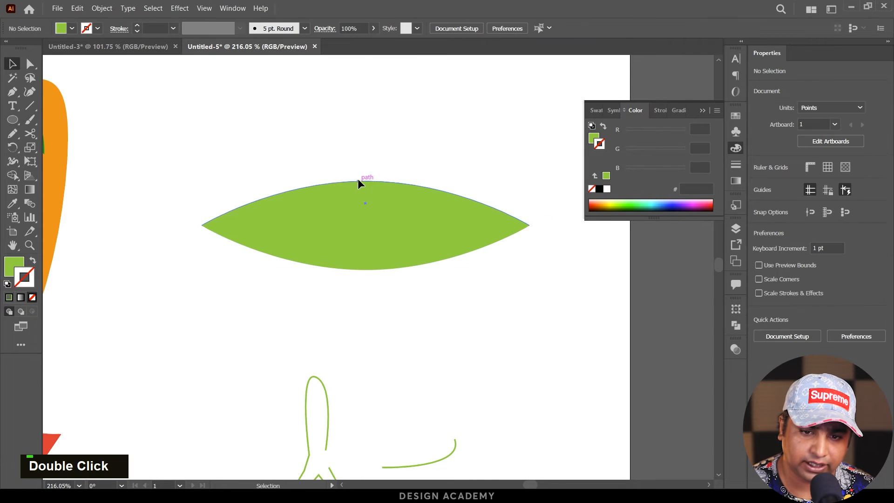
pyautogui.moveTo(359, 181); pyautogui.dragTo(360, 143)
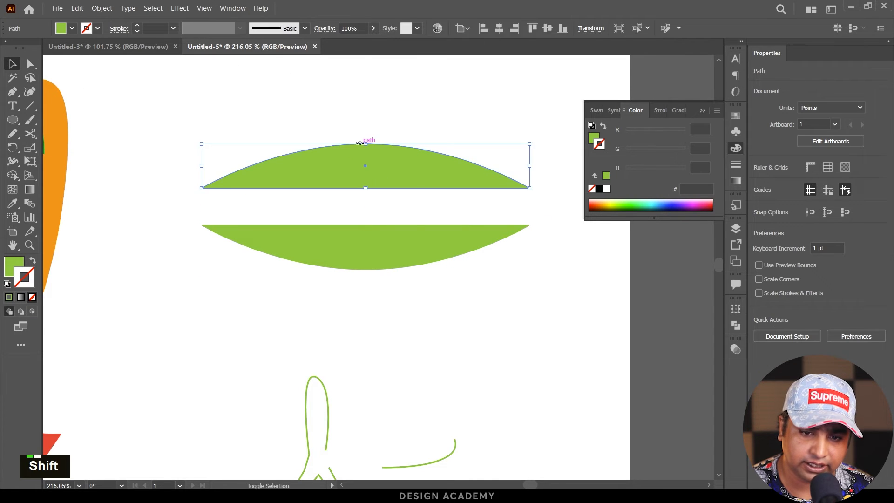
pyautogui.click(281, 204)
pyautogui.click(311, 188)
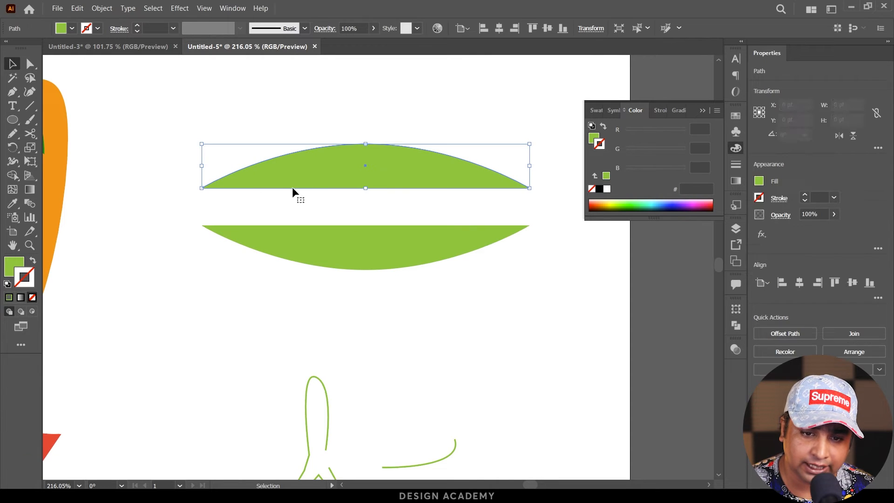
pyautogui.click(333, 204)
# Step: Swap the fill and stroke of both leaf halves so they are drawn as open green outlines, and deselect them
pyautogui.keyDown('ctrl'); pyautogui.click(365, 192); pyautogui.keyUp('ctrl')
pyautogui.moveTo(447, 199); pyautogui.dragTo(466, 197)
pyautogui.moveTo(386, 188); pyautogui.dragTo(325, 182)
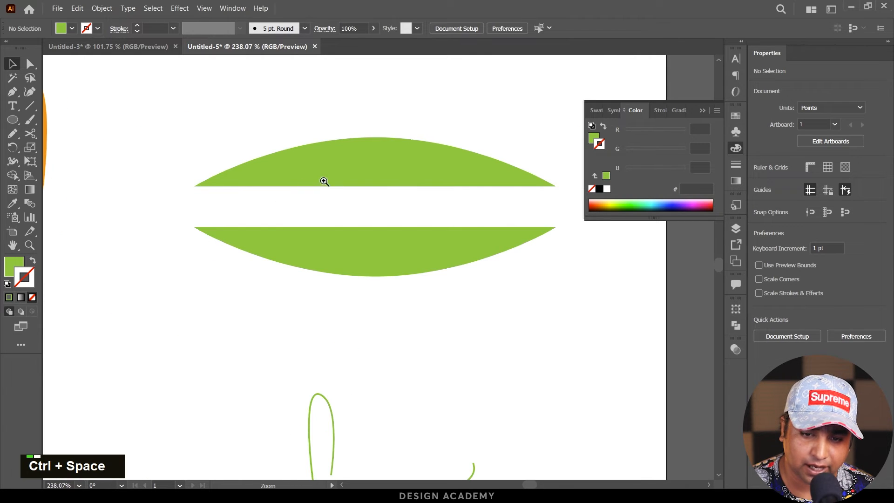
pyautogui.click(321, 180)
pyautogui.moveTo(144, 122); pyautogui.dragTo(290, 269)
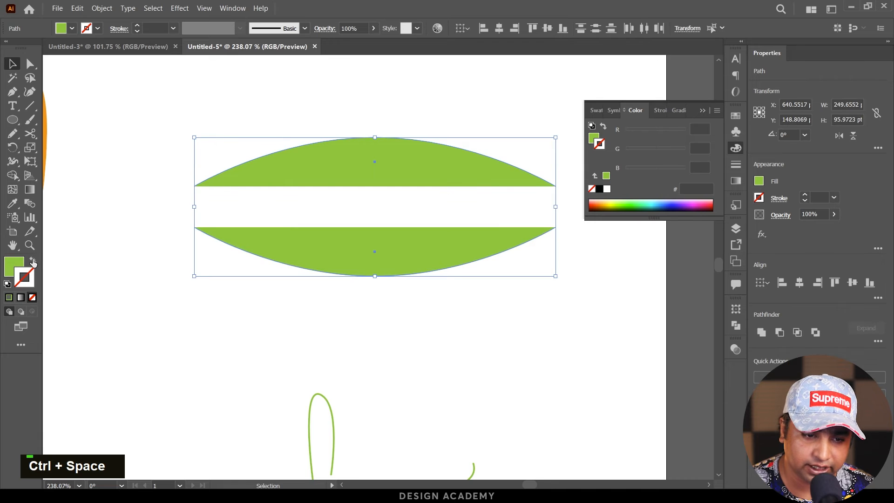
pyautogui.click(31, 261)
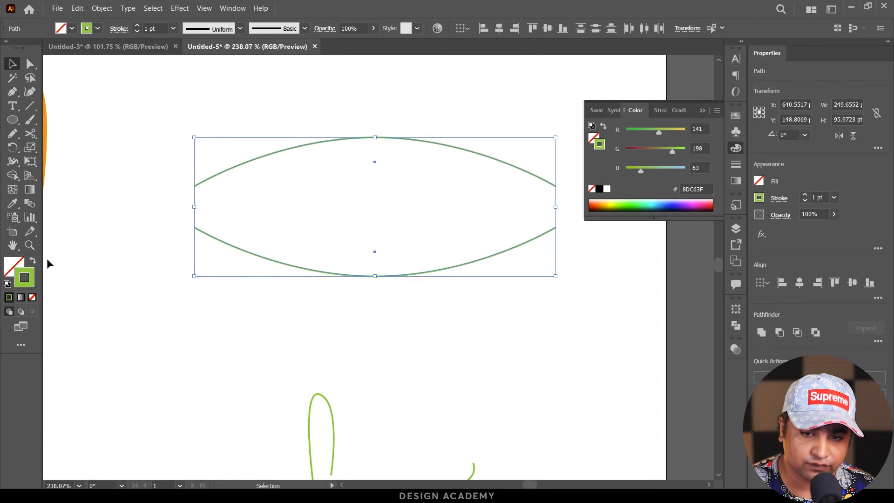
pyautogui.click(193, 278)
# Step: Join the two open ends of the lower leaf curve with a straight segment, and undo the join
pyautogui.moveTo(340, 120); pyautogui.dragTo(395, 158)
pyautogui.moveTo(323, 239); pyautogui.dragTo(384, 290)
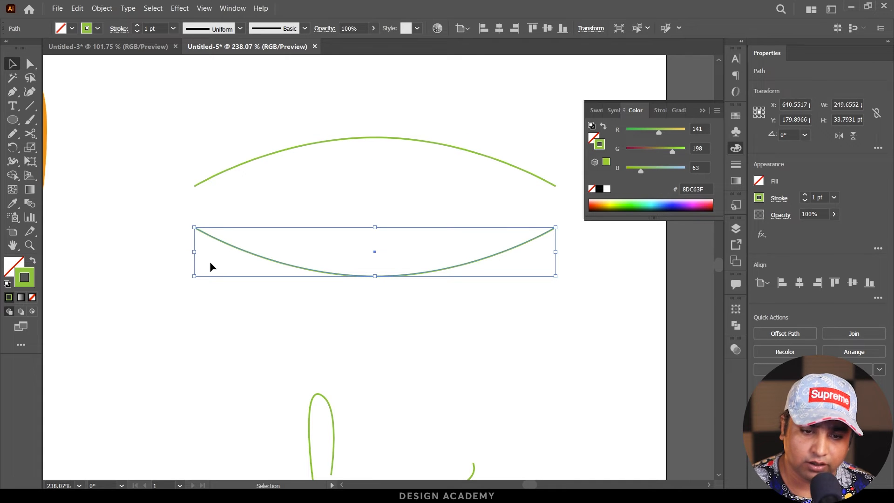
pyautogui.hotkey('ctrl', 'j')
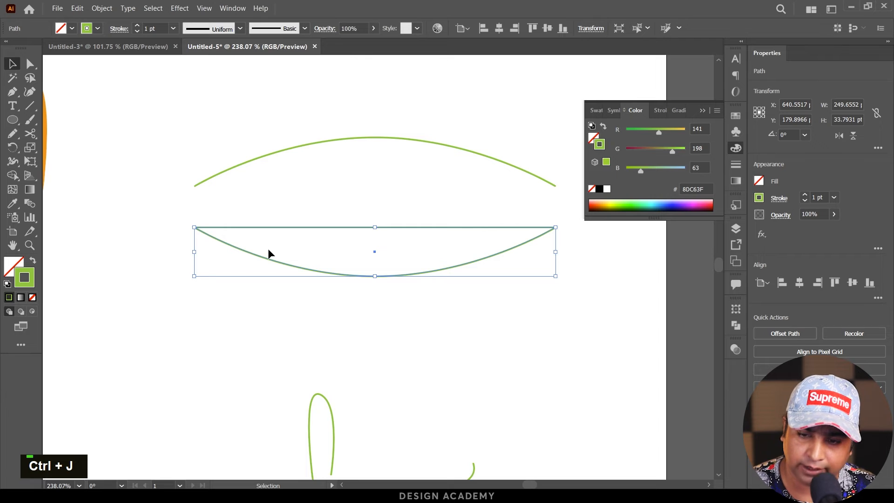
pyautogui.click(267, 295)
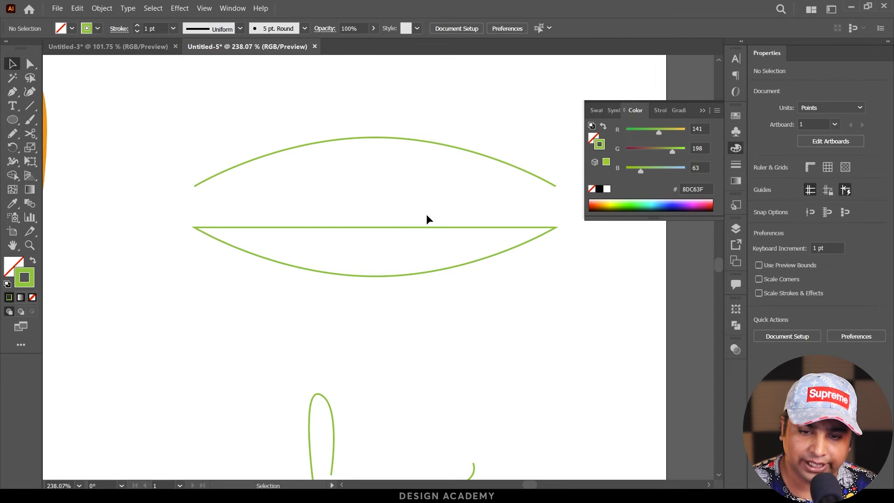
pyautogui.press('ctrl')
pyautogui.hotkey('ctrl', 'z')
pyautogui.keyDown('ctrl'); pyautogui.click(268, 229); pyautogui.keyUp('ctrl')
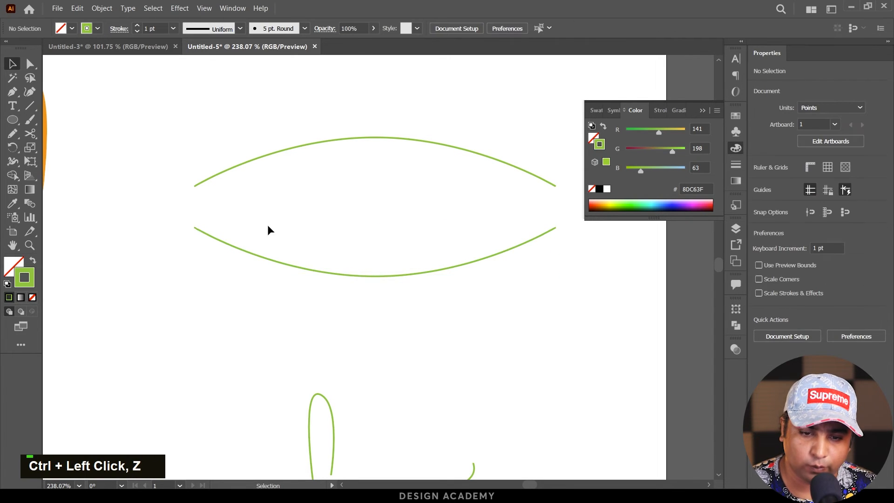
# Step: Move the carrot with its green leaves up and closer to the red drop
pyautogui.moveTo(481, 325); pyautogui.dragTo(284, 132)
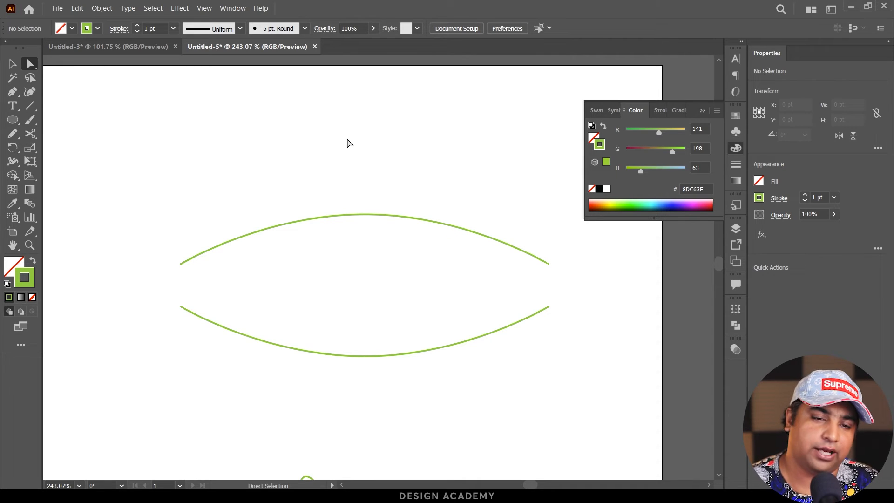
pyautogui.click(319, 233)
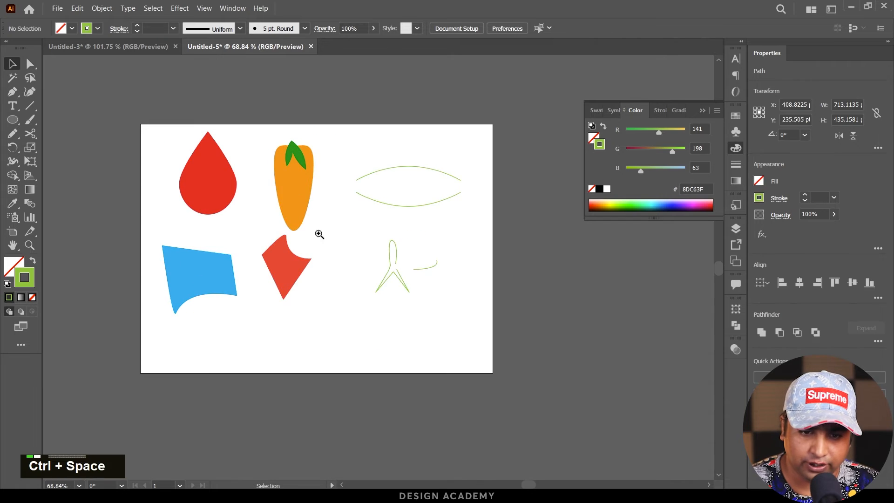
pyautogui.keyDown('ctrl'); pyautogui.click(321, 170); pyautogui.keyUp('ctrl')
pyautogui.keyDown('ctrl'); pyautogui.click(326, 200); pyautogui.keyUp('ctrl')
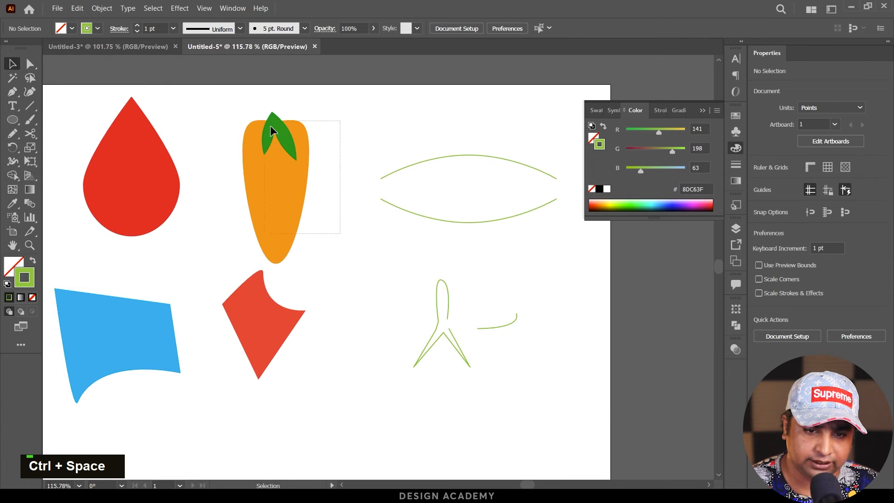
pyautogui.moveTo(270, 125); pyautogui.dragTo(247, 122)
# Step: Delete the blue shape, the red triangle and all the leaf and star outlines, keeping only the drop and carrot
pyautogui.moveTo(53, 272); pyautogui.dragTo(368, 403)
pyautogui.press('Delete')
pyautogui.moveTo(359, 136); pyautogui.dragTo(575, 418)
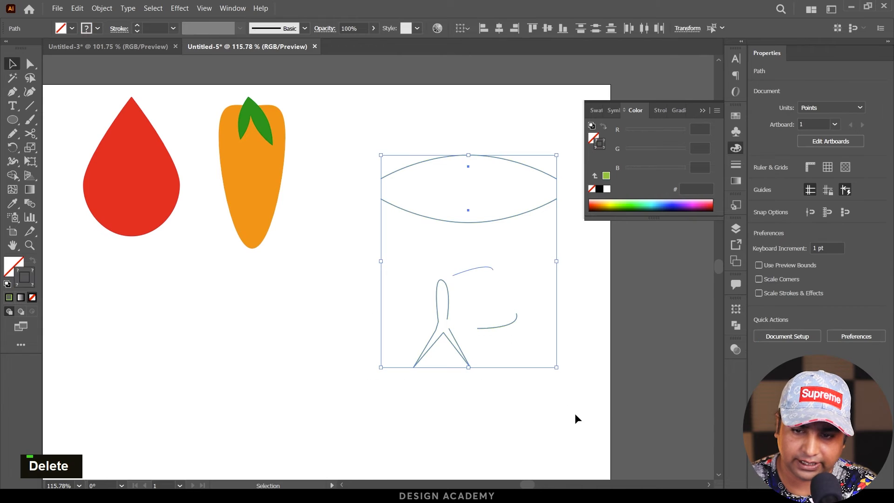
pyautogui.press('Delete')
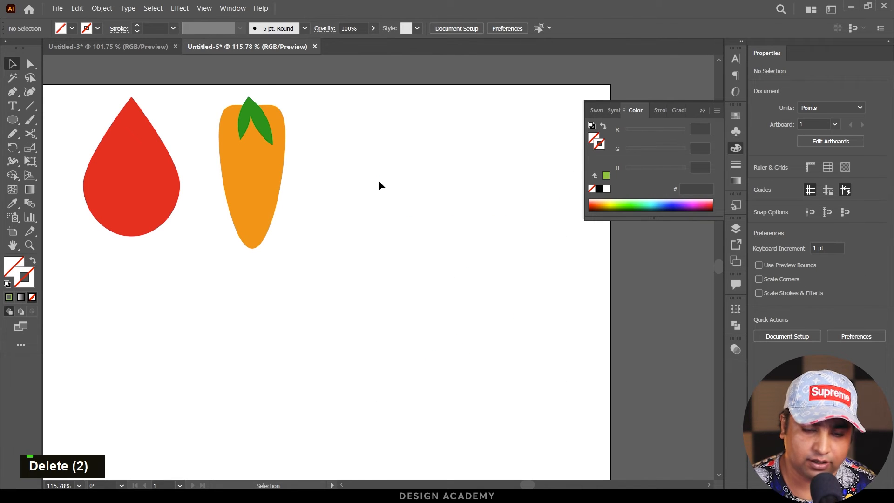
# Step: Draw a horizontal ellipse about 194 pt wide and 99 pt high in the empty area to the right of the carrot
pyautogui.moveTo(379, 183); pyautogui.dragTo(471, 264)
pyautogui.click(13, 120)
pyautogui.moveTo(463, 220); pyautogui.dragTo(475, 220)
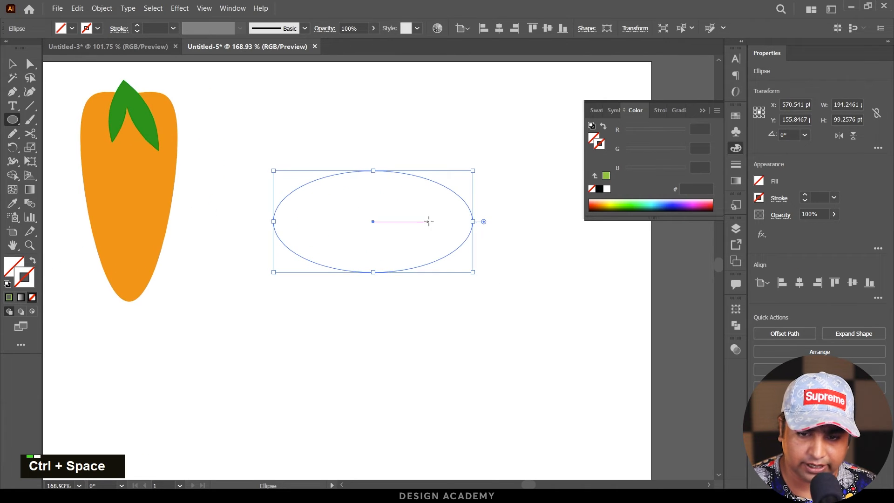
# Step: Fill the new ellipse with green 8DC63F and convert its left and right end anchor points to corners
pyautogui.click(9, 270)
pyautogui.press(',')
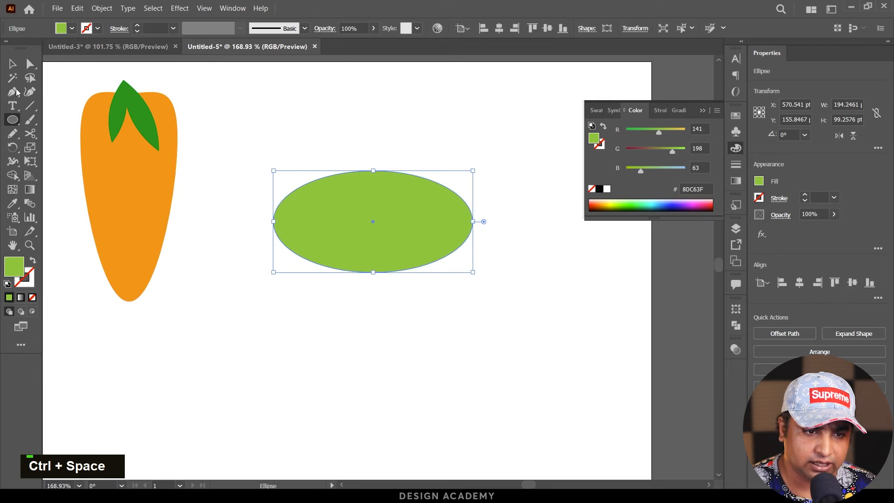
pyautogui.click(30, 64)
pyautogui.moveTo(259, 214); pyautogui.dragTo(284, 236)
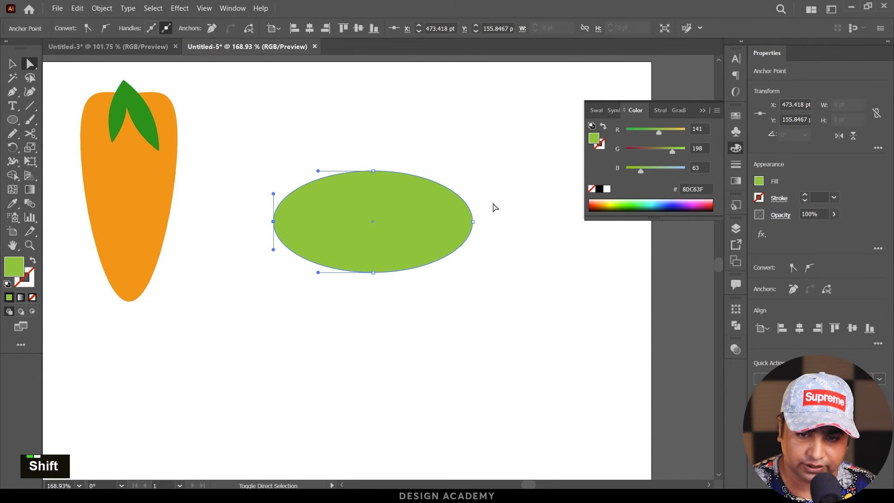
pyautogui.keyDown('shift'); pyautogui.moveTo(493, 203); pyautogui.dragTo(468, 235); pyautogui.keyUp('shift')
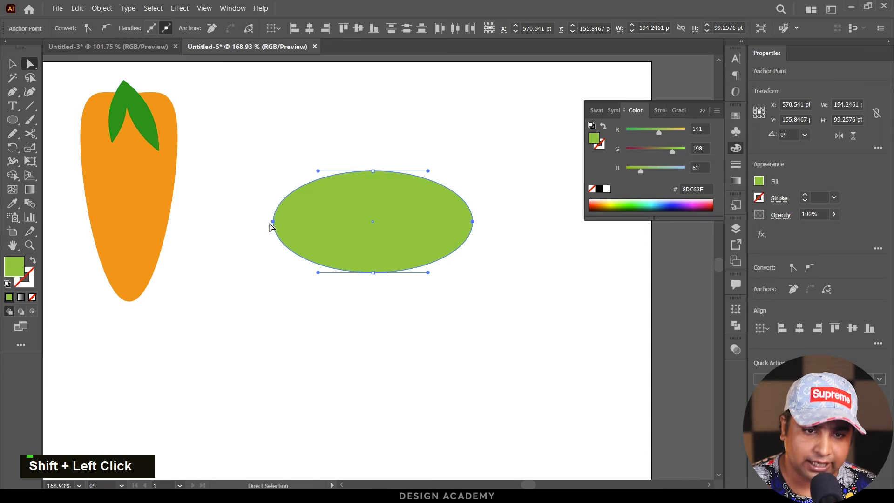
pyautogui.click(89, 29)
pyautogui.click(14, 63)
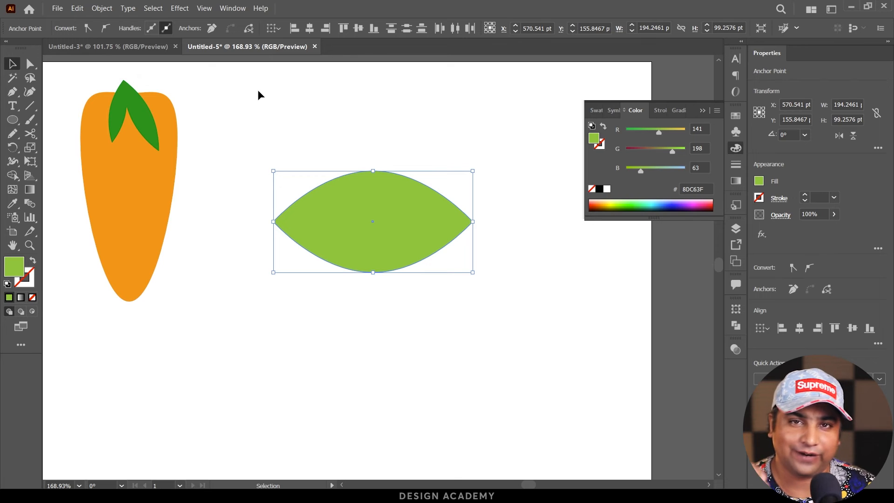
# Step: Apply a Twist effect with a 100° angle to the green pointed shape
pyautogui.press('a')
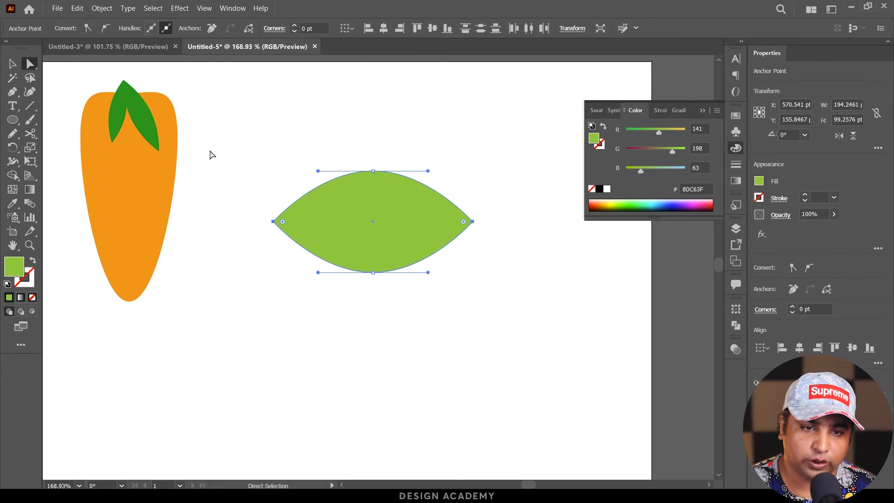
pyautogui.click(179, 9)
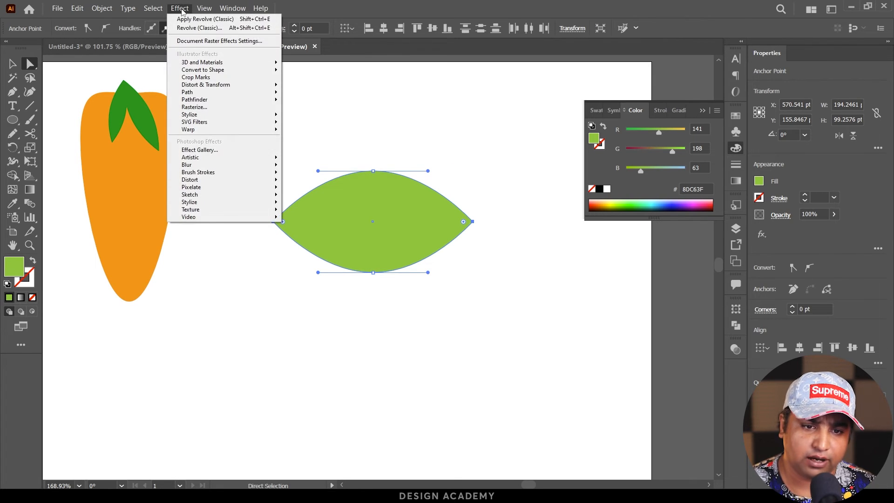
pyautogui.moveTo(235, 86)
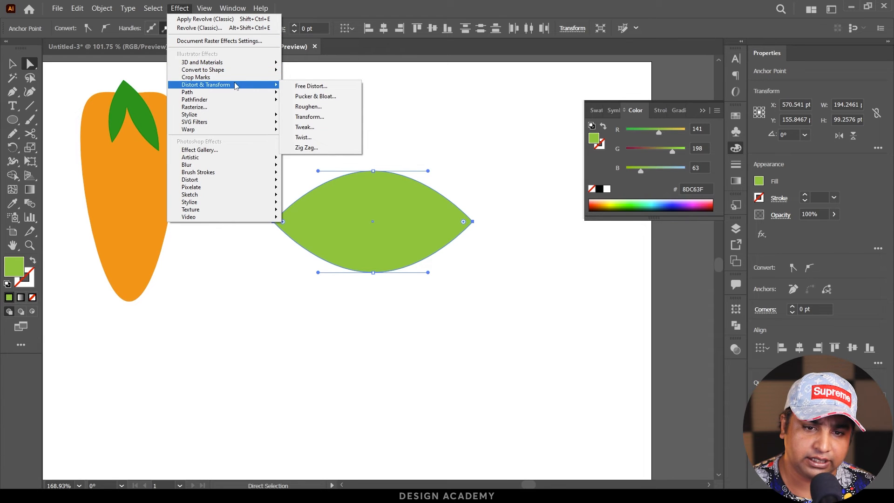
pyautogui.click(311, 138)
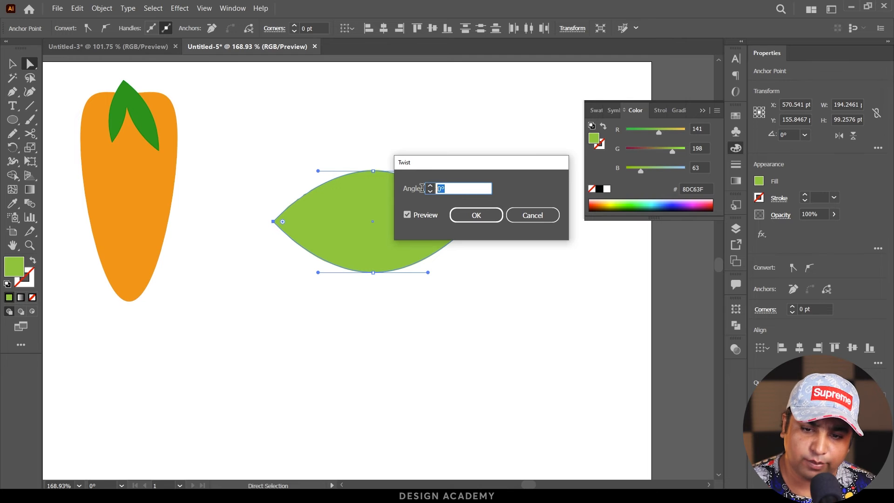
pyautogui.write('100')
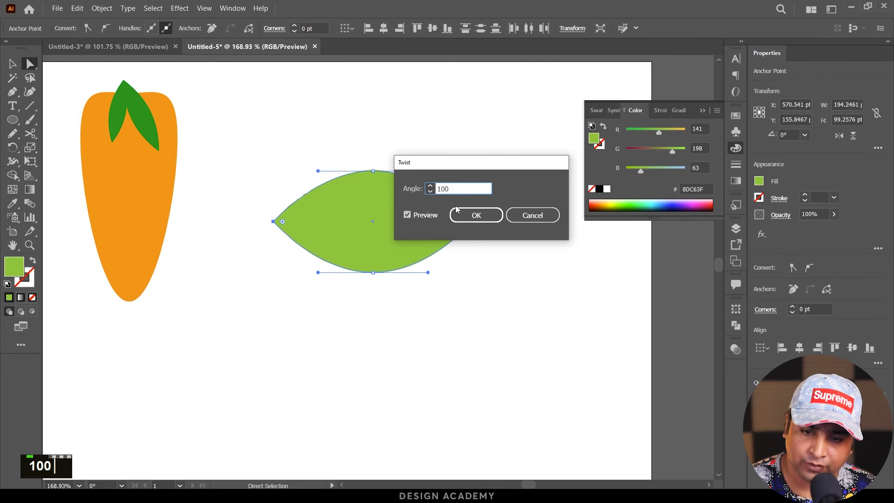
pyautogui.click(477, 215)
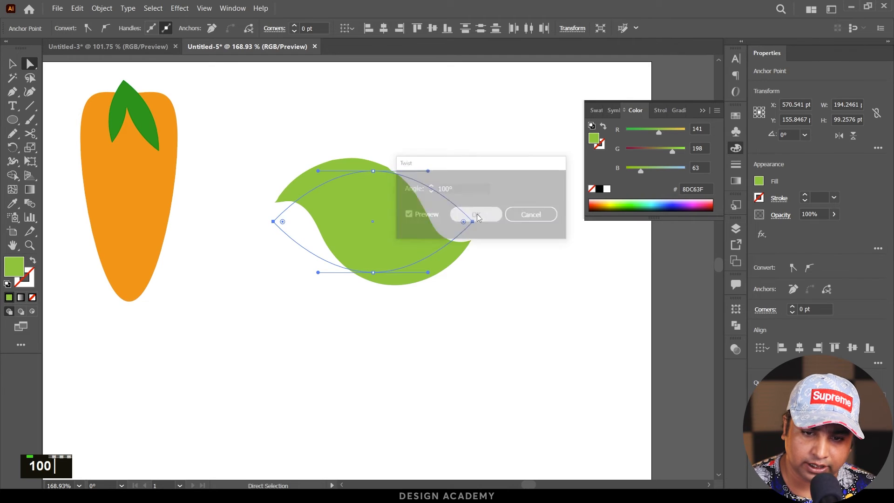
pyautogui.click(432, 143)
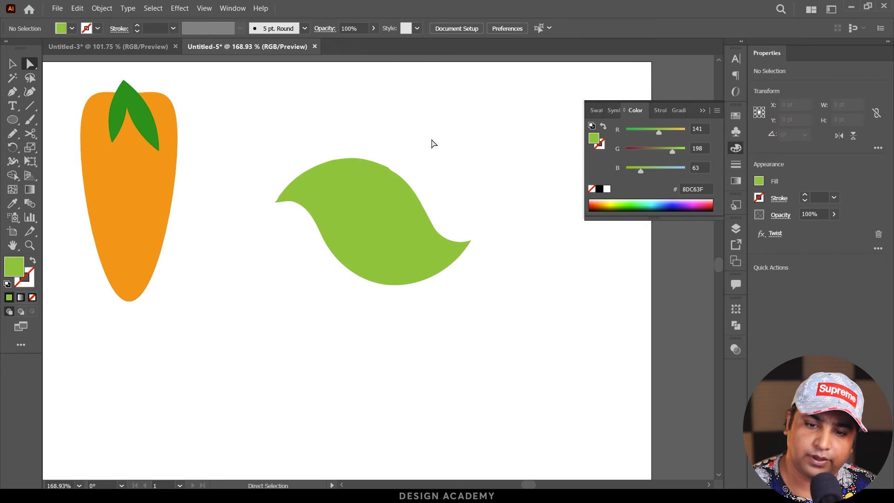
pyautogui.click(398, 201)
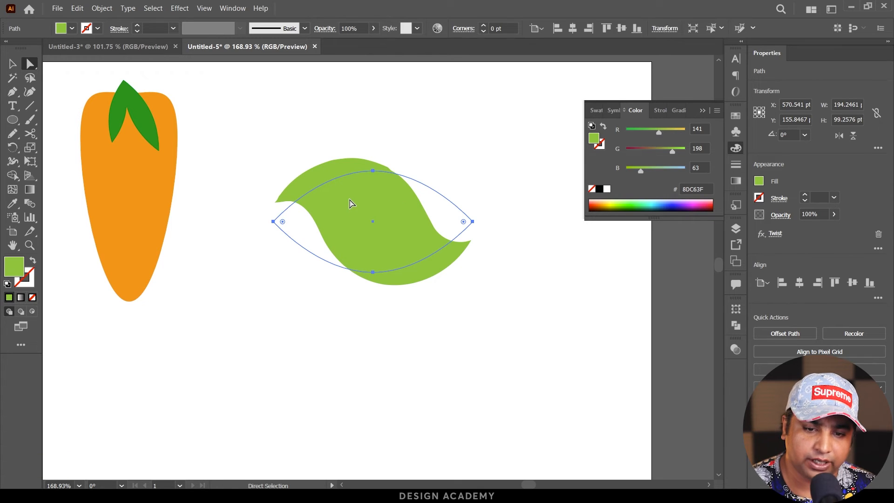
# Step: Draw a white-filled circle about 18 pt wide and place it, slightly reduced, as an eye near the twisted green shape's left tip
pyautogui.click(12, 120)
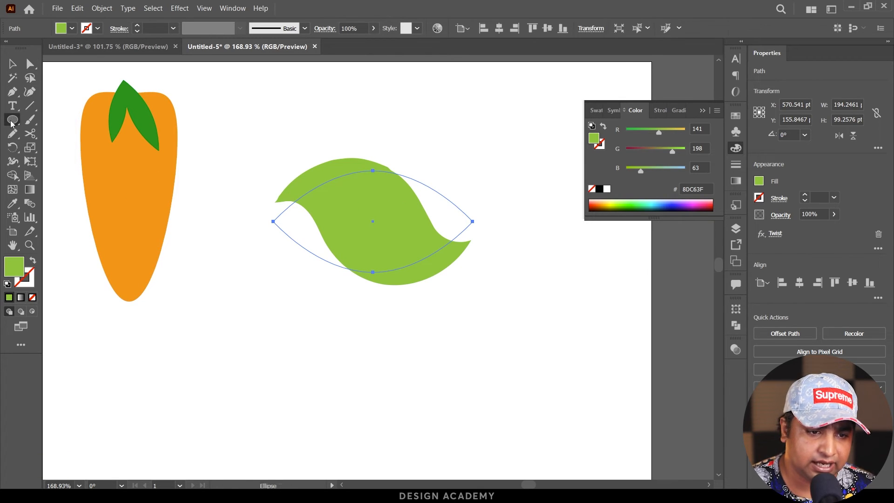
pyautogui.rightClick(12, 121)
pyautogui.click(79, 149)
pyautogui.moveTo(318, 122); pyautogui.dragTo(298, 141)
pyautogui.press('v')
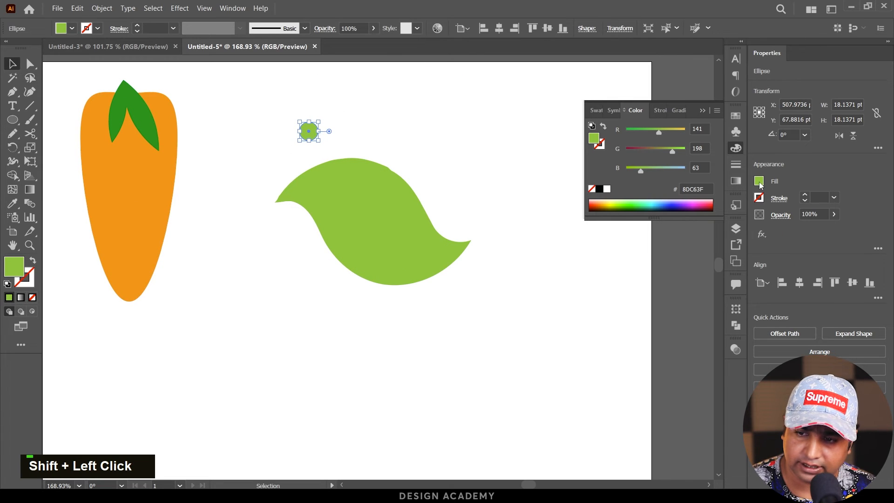
pyautogui.click(758, 181)
pyautogui.click(647, 223)
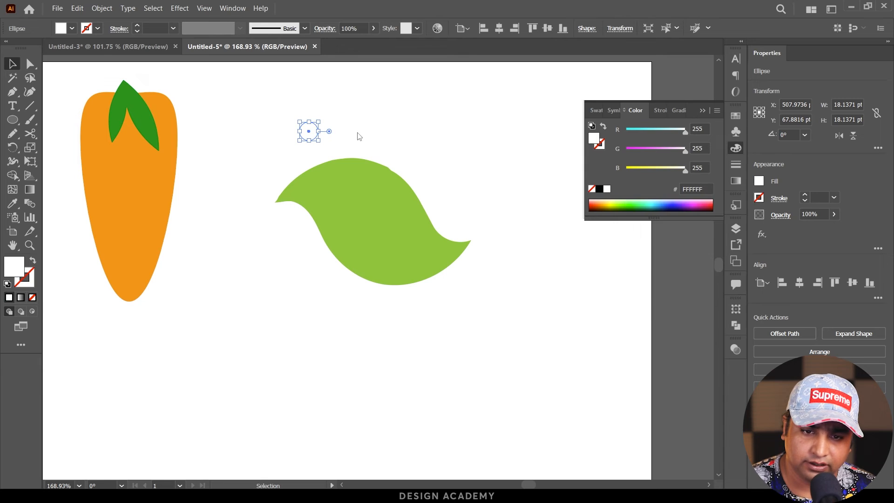
pyautogui.moveTo(311, 136); pyautogui.dragTo(339, 195)
pyautogui.click(439, 150)
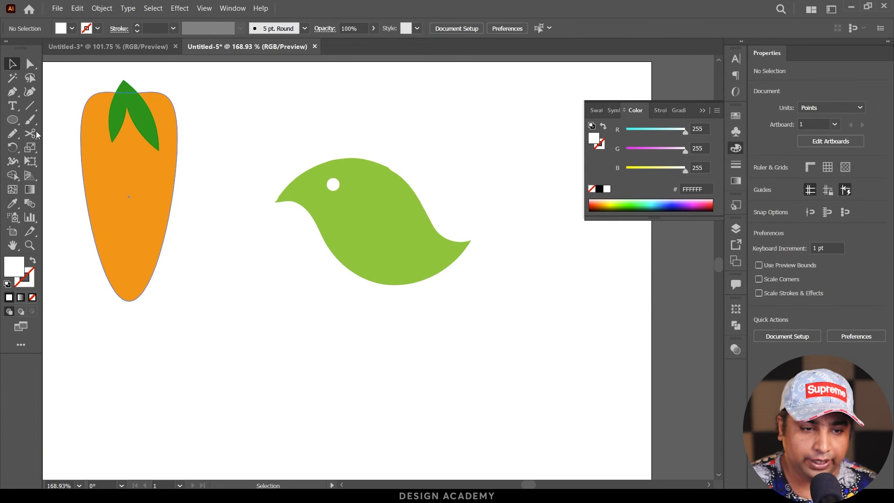
# Step: Draw a narrow vertical rectangle about 7 pt wide and 41 pt high under the bird's belly and fill it with brown 754C29
pyautogui.click(12, 120)
pyautogui.rightClick(11, 120)
pyautogui.click(54, 122)
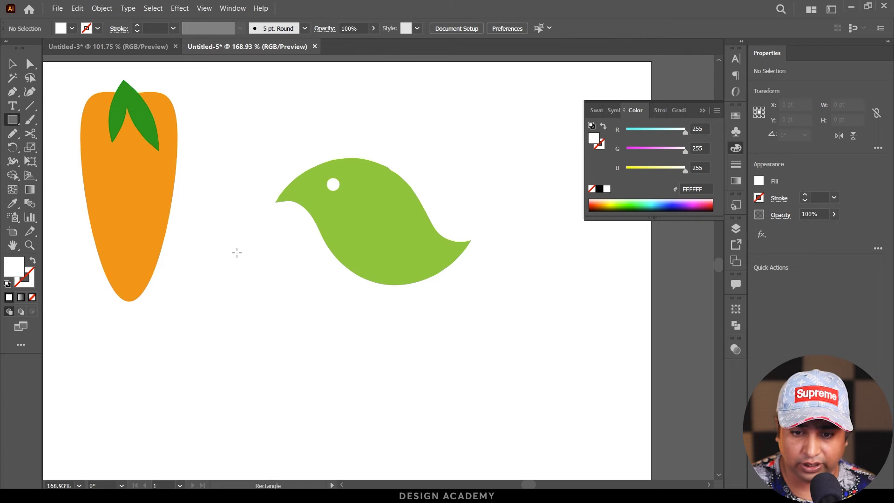
pyautogui.moveTo(373, 272); pyautogui.dragTo(382, 316)
pyautogui.click(759, 182)
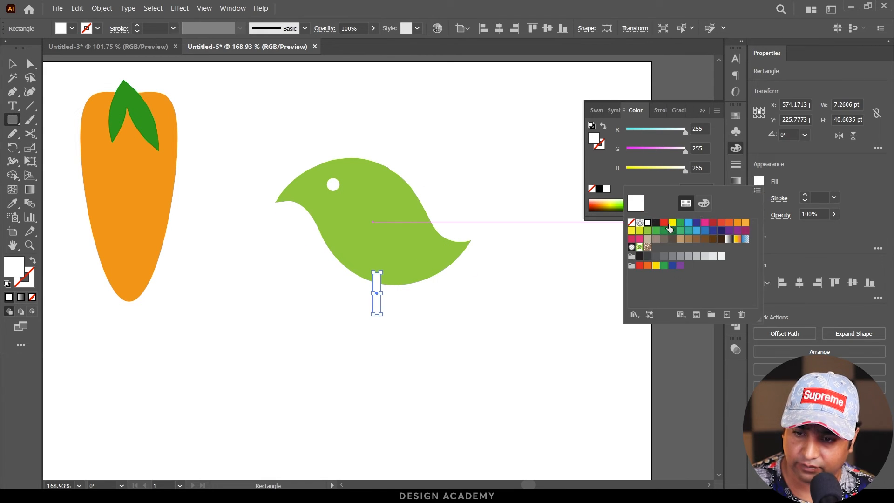
pyautogui.click(712, 239)
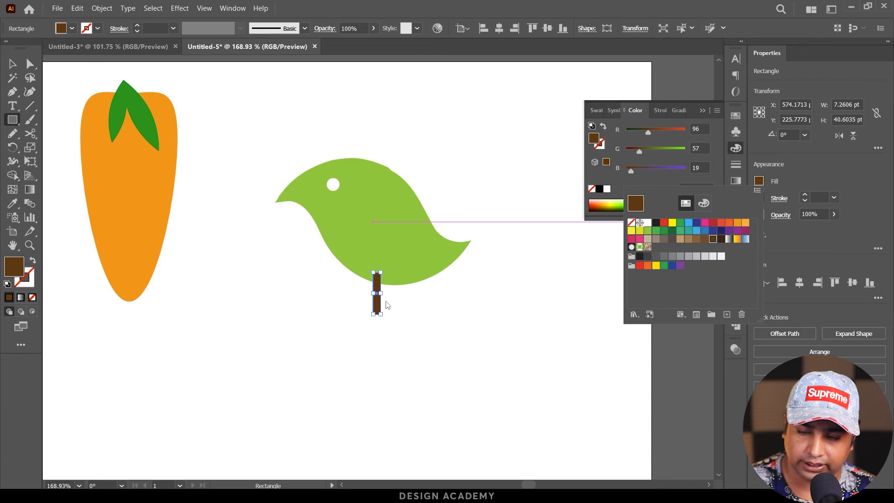
pyautogui.click(705, 239)
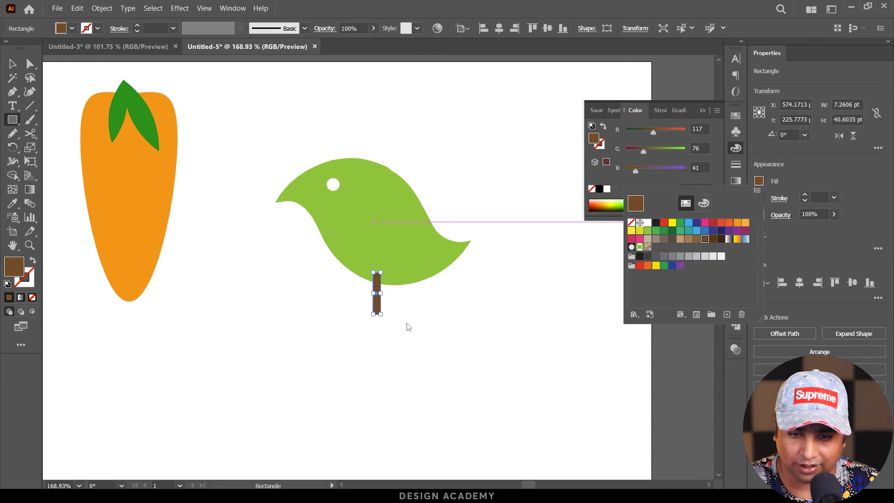
pyautogui.press('v')
pyautogui.click(403, 322)
# Step: Narrow the brown leg to about 5.5 pt wide and place a copy of it about 22 pt to its right
pyautogui.hotkey('ctrl', 'space')
pyautogui.moveTo(363, 295); pyautogui.dragTo(400, 292)
pyautogui.click(389, 298)
pyautogui.hotkey('ctrl', 'z')
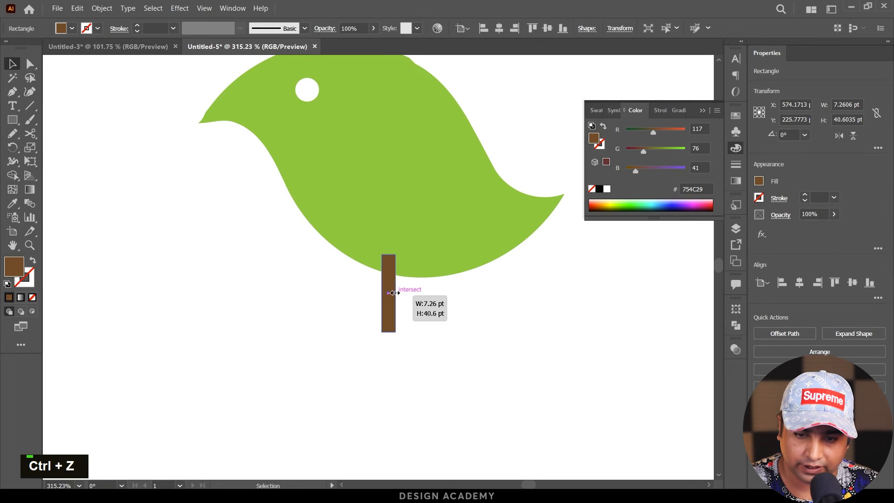
pyautogui.click(397, 303)
pyautogui.moveTo(387, 305); pyautogui.dragTo(431, 306)
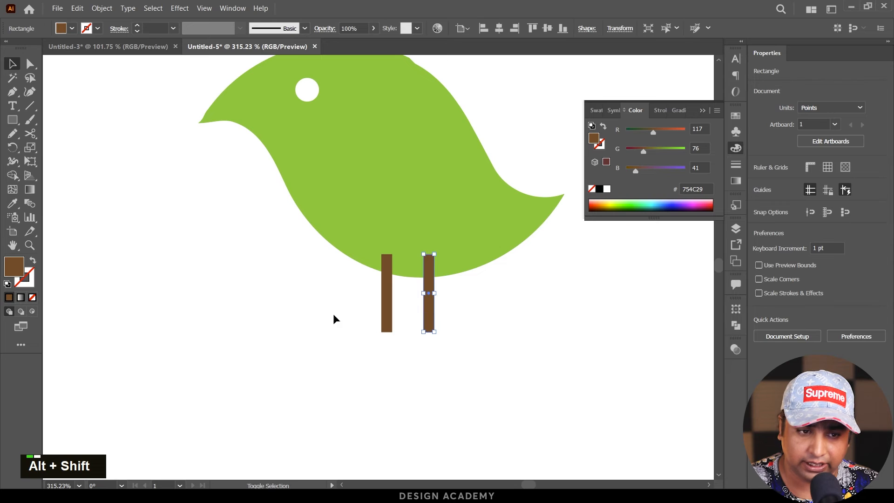
# Step: Draw a horizontal brown bar about 59 pt wide and 8 pt high across the legs' lower ends and fully round its corners
pyautogui.click(8, 120)
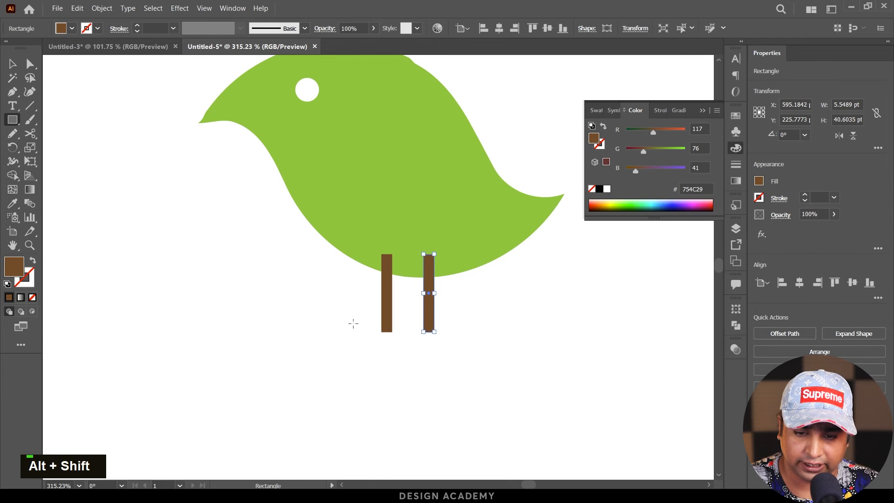
pyautogui.moveTo(348, 321)
pyautogui.mouseDown()
pyautogui.moveTo(466, 336)
pyautogui.moveTo(454, 331)
pyautogui.moveTo(474, 348)
pyautogui.mouseUp()
pyautogui.press('v')
pyautogui.click(479, 341)
pyautogui.press('a')
pyautogui.moveTo(335, 299); pyautogui.dragTo(421, 347)
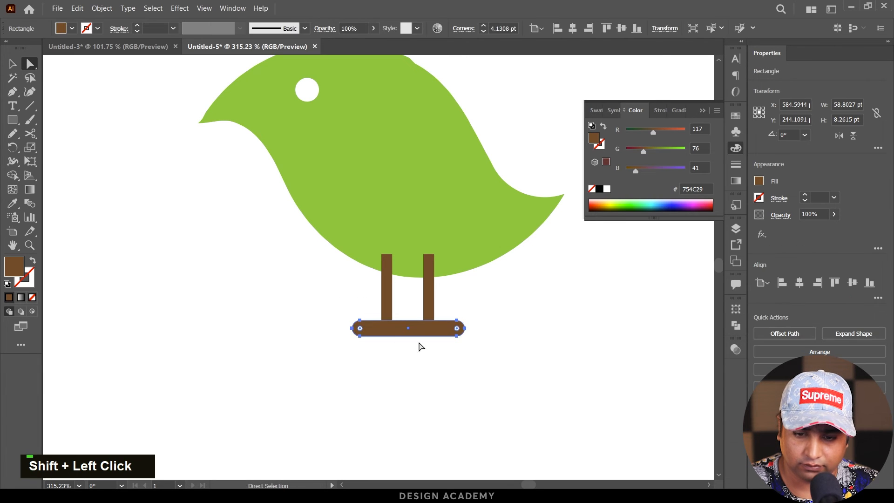
pyautogui.press('v')
pyautogui.click(409, 361)
# Step: Select both brown legs and round their corners
pyautogui.moveTo(386, 293); pyautogui.dragTo(386, 292)
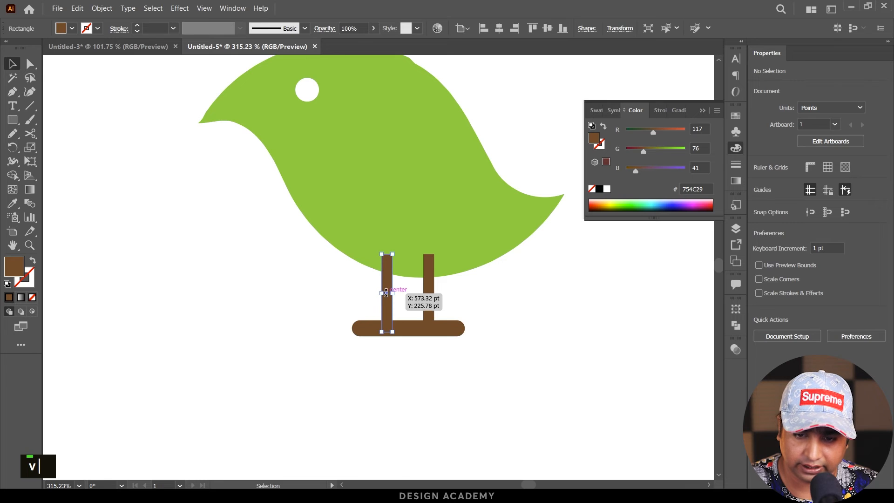
pyautogui.keyDown('shift'); pyautogui.click(427, 289); pyautogui.keyUp('shift')
pyautogui.press('a')
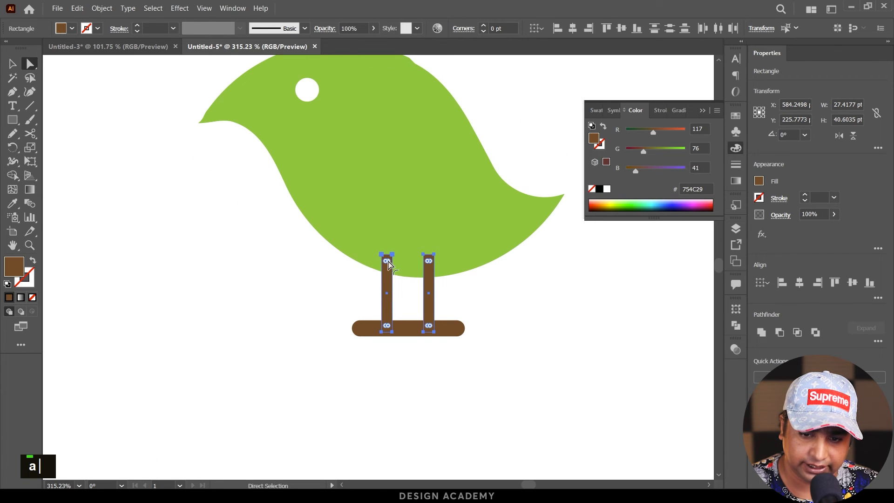
pyautogui.hotkey('ctrl', 'space')
pyautogui.moveTo(431, 263); pyautogui.dragTo(531, 281)
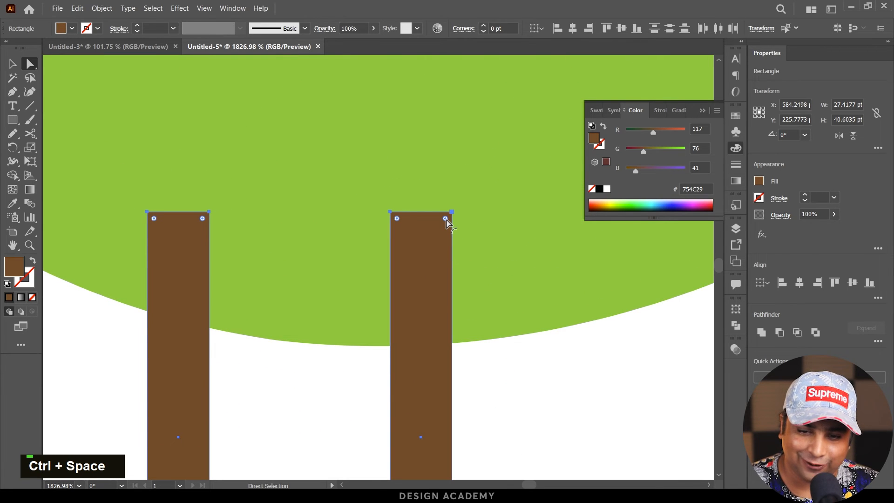
pyautogui.moveTo(445, 219); pyautogui.dragTo(317, 394)
pyautogui.hotkey('ctrl', 'space')
pyautogui.moveTo(390, 320); pyautogui.dragTo(144, 300)
pyautogui.press('v')
pyautogui.click(261, 361)
# Step: Draw a flat ellipse about 248 pt wide and 58 pt high below the drop and carrot and fill it with green 39B54A
pyautogui.hotkey('ctrl', 'space')
pyautogui.moveTo(461, 362); pyautogui.dragTo(399, 365)
pyautogui.press('space')
pyautogui.moveTo(507, 387); pyautogui.dragTo(507, 280)
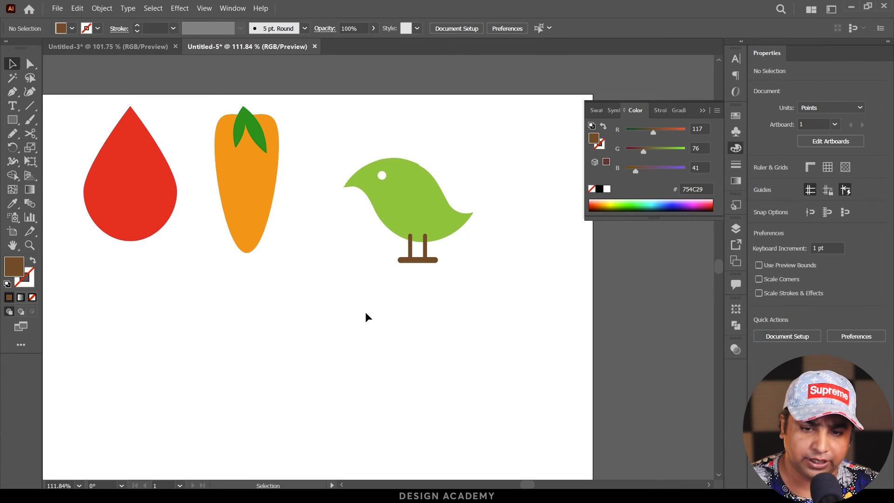
pyautogui.moveTo(326, 249); pyautogui.dragTo(358, 211)
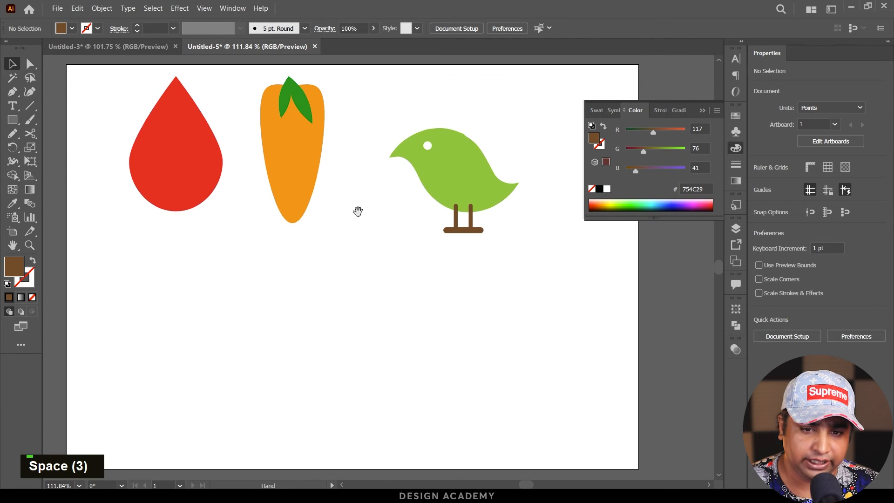
pyautogui.moveTo(12, 122); pyautogui.dragTo(46, 147)
pyautogui.moveTo(159, 296); pyautogui.dragTo(328, 335)
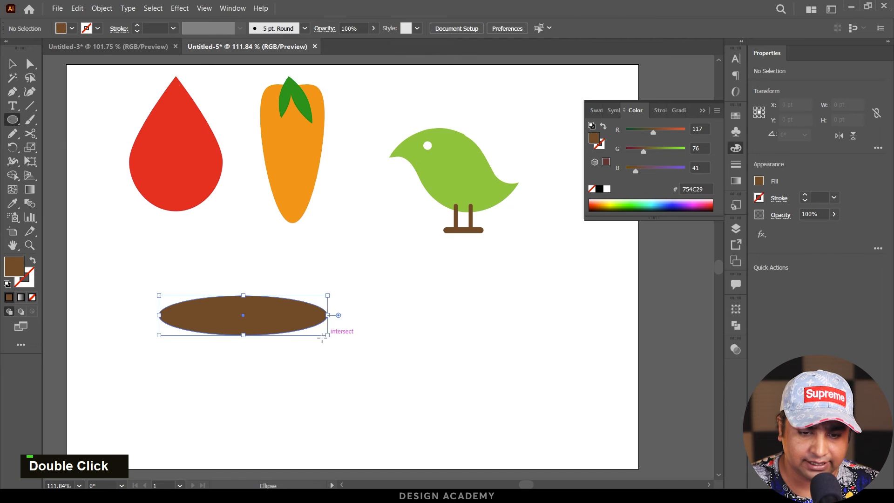
pyautogui.moveTo(248, 318); pyautogui.dragTo(295, 321)
pyautogui.click(757, 183)
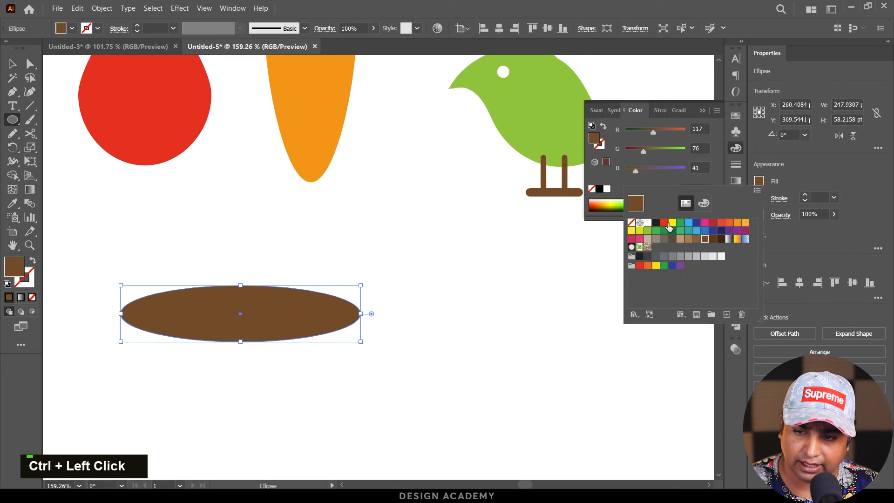
pyautogui.click(656, 231)
# Step: Convert the left and right anchor points of the flat green ellipse to corners
pyautogui.click(29, 62)
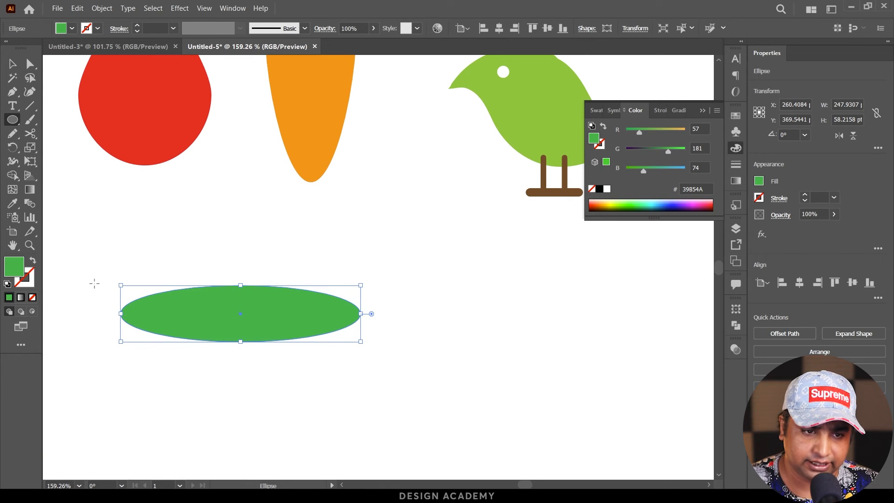
pyautogui.click(30, 64)
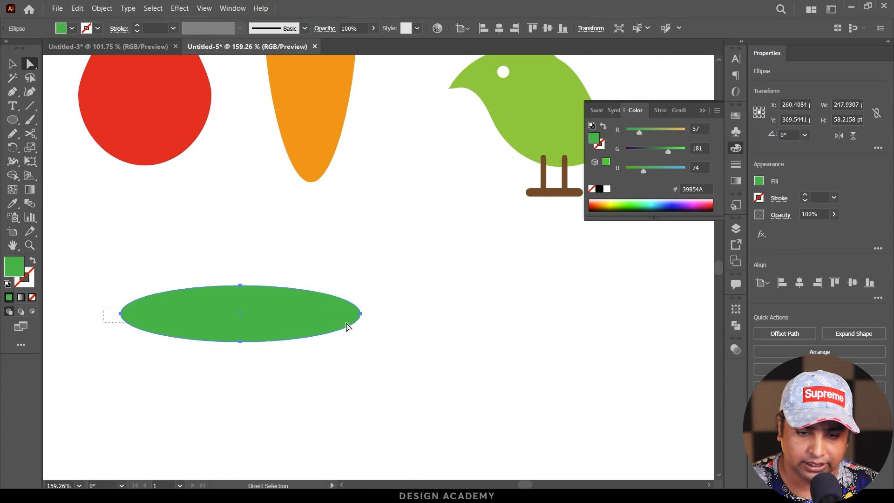
pyautogui.moveTo(346, 326); pyautogui.dragTo(390, 326)
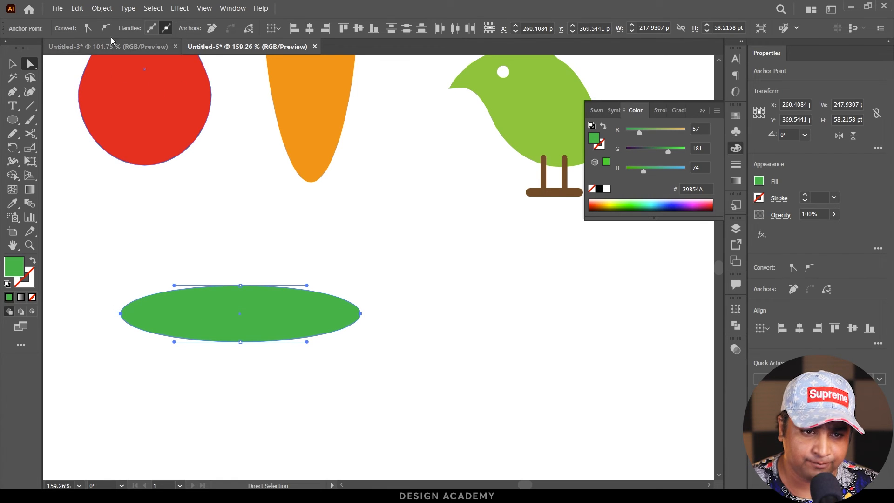
pyautogui.click(86, 31)
pyautogui.press('v')
pyautogui.click(380, 264)
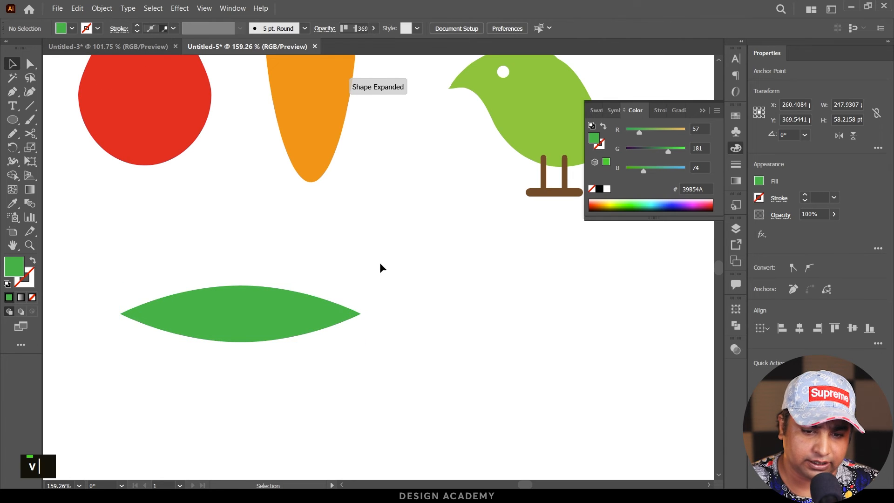
# Step: Draw an upright ellipse about 124 pt wide and 166 pt high below the bird and fill it with red ED1C24
pyautogui.moveTo(335, 220); pyautogui.dragTo(278, 218)
pyautogui.moveTo(429, 268); pyautogui.dragTo(328, 253)
pyautogui.keyDown('ctrl'); pyautogui.click(329, 253); pyautogui.keyUp('ctrl')
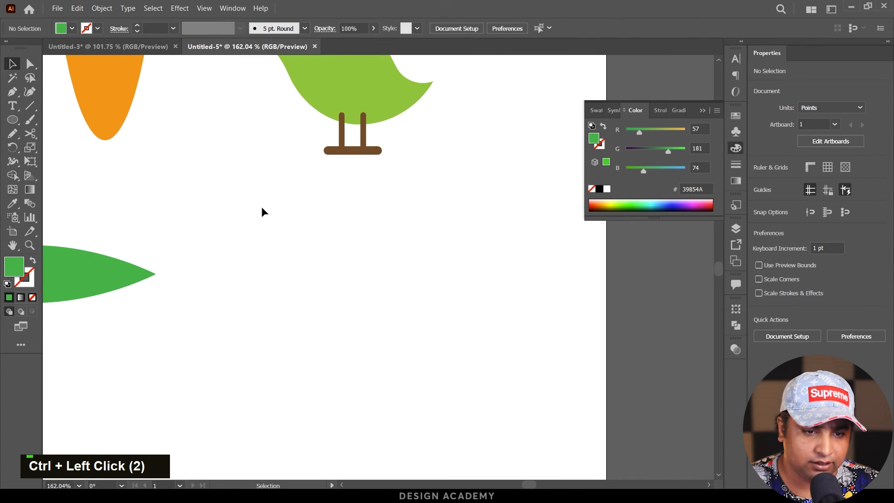
pyautogui.moveTo(15, 126); pyautogui.dragTo(64, 146)
pyautogui.moveTo(302, 216); pyautogui.dragTo(424, 378)
pyautogui.press('v')
pyautogui.moveTo(391, 335); pyautogui.dragTo(399, 359)
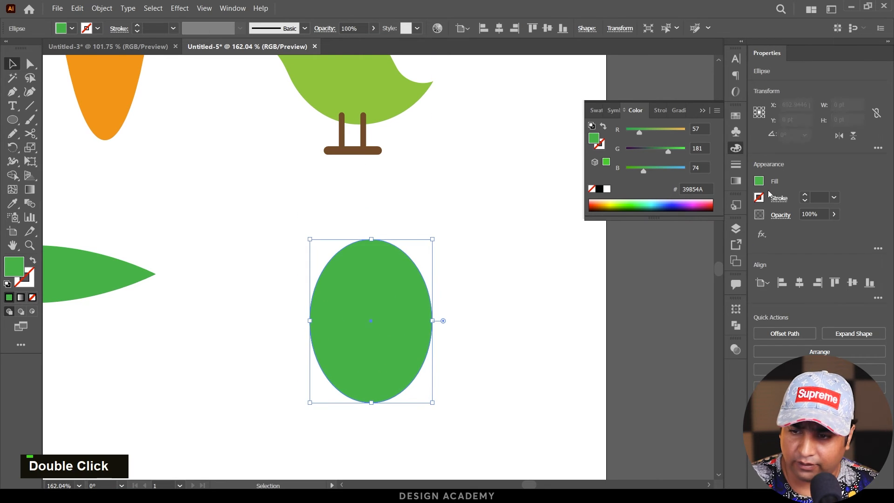
pyautogui.click(759, 182)
pyautogui.click(664, 223)
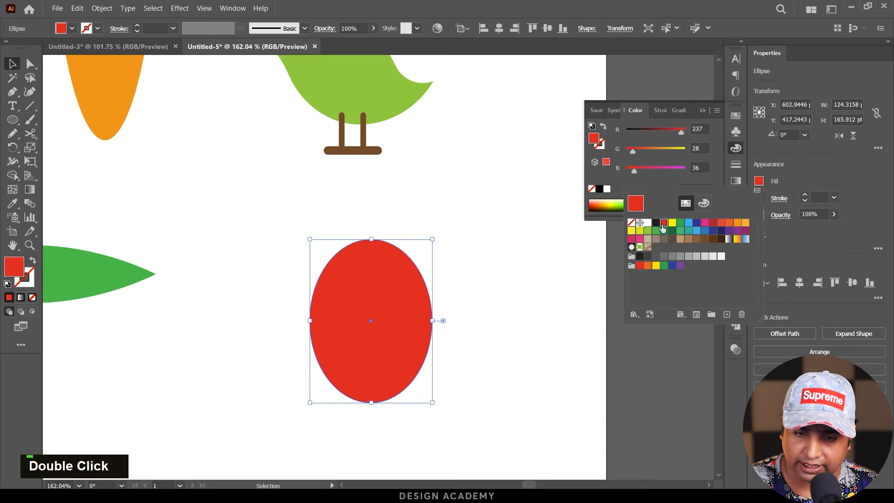
pyautogui.moveTo(435, 318); pyautogui.dragTo(441, 316)
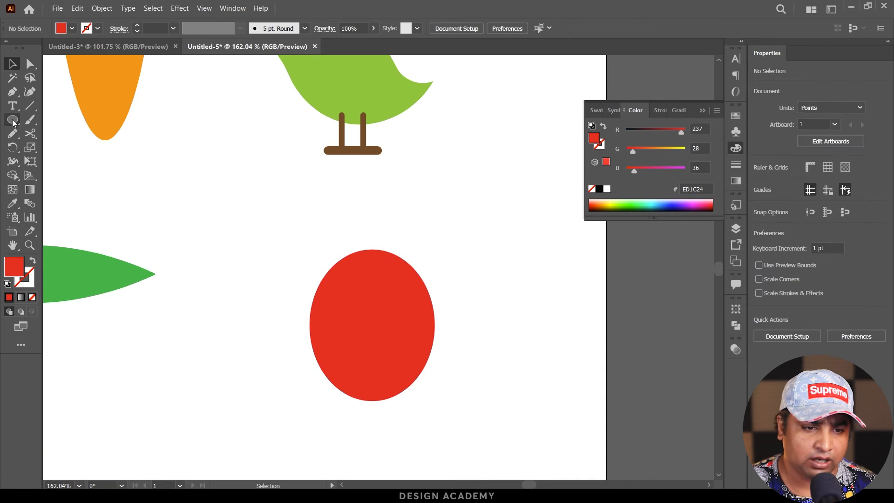
# Step: Draw a circle about 60 pt across above the red ellipse and fill it with black 231F20
pyautogui.click(13, 120)
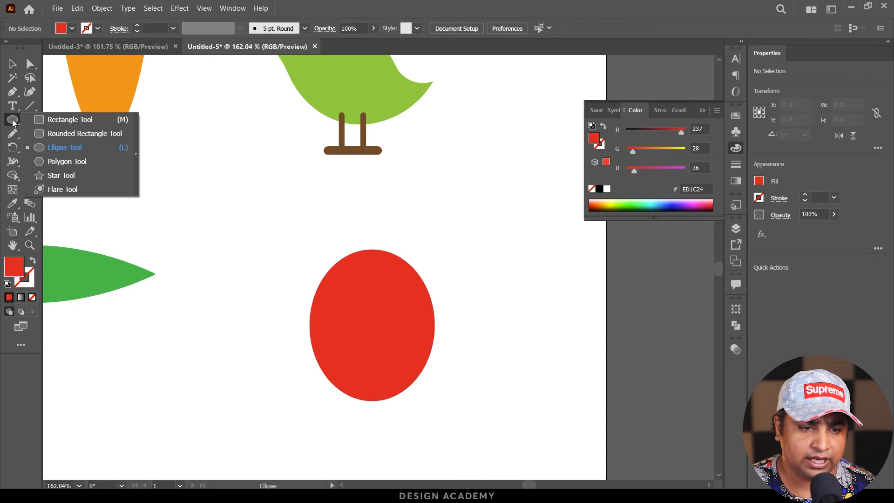
pyautogui.click(73, 149)
pyautogui.moveTo(471, 185); pyautogui.dragTo(413, 241)
pyautogui.click(755, 185)
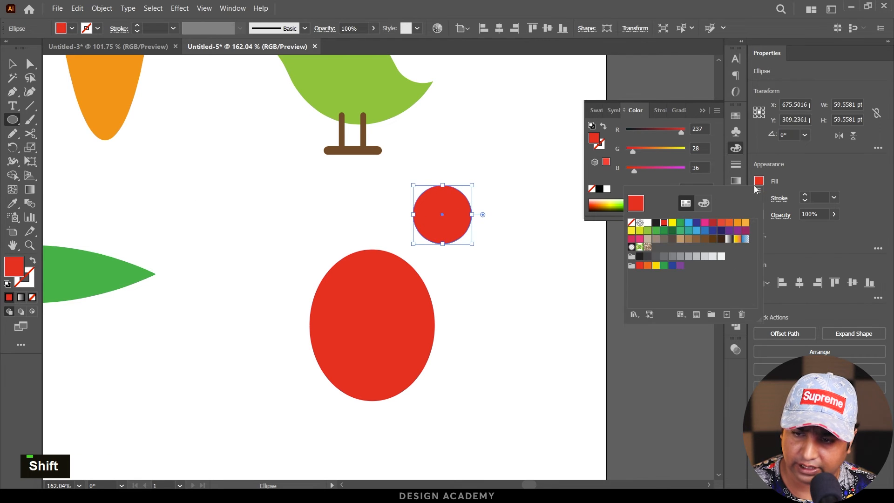
pyautogui.click(656, 224)
pyautogui.click(13, 64)
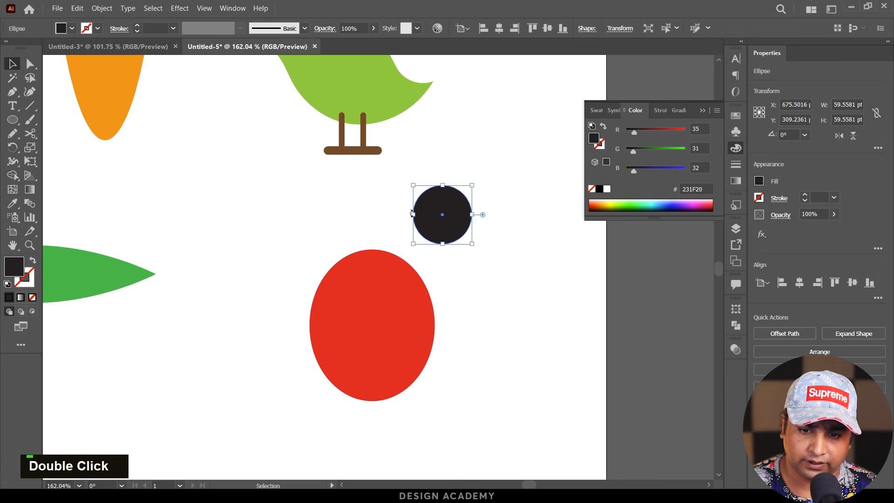
# Step: Center the black circle on the red ellipse's top edge and send it to the back as the ladybug's head
pyautogui.moveTo(442, 218); pyautogui.dragTo(373, 253)
pyautogui.rightClick(376, 251)
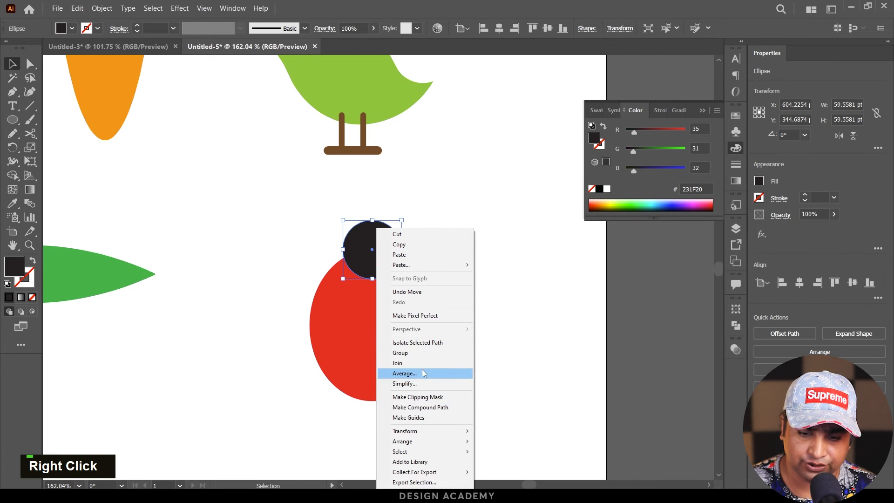
pyautogui.moveTo(435, 447)
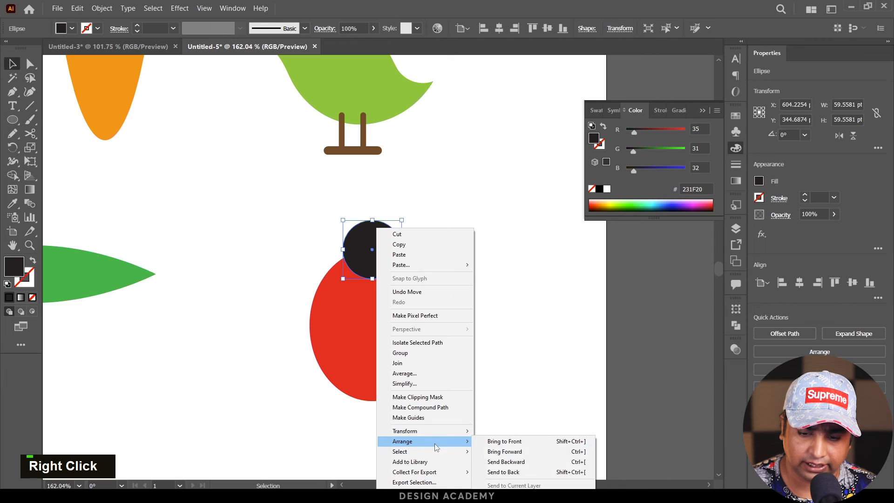
pyautogui.click(513, 474)
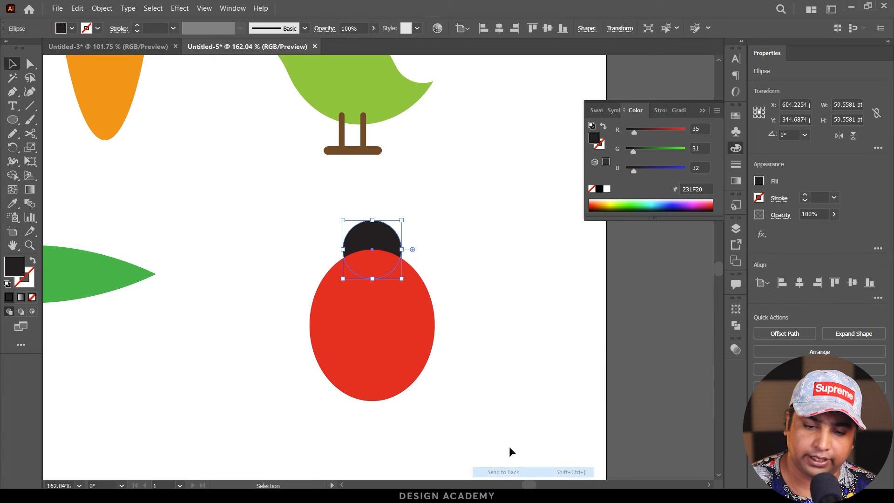
pyautogui.click(493, 328)
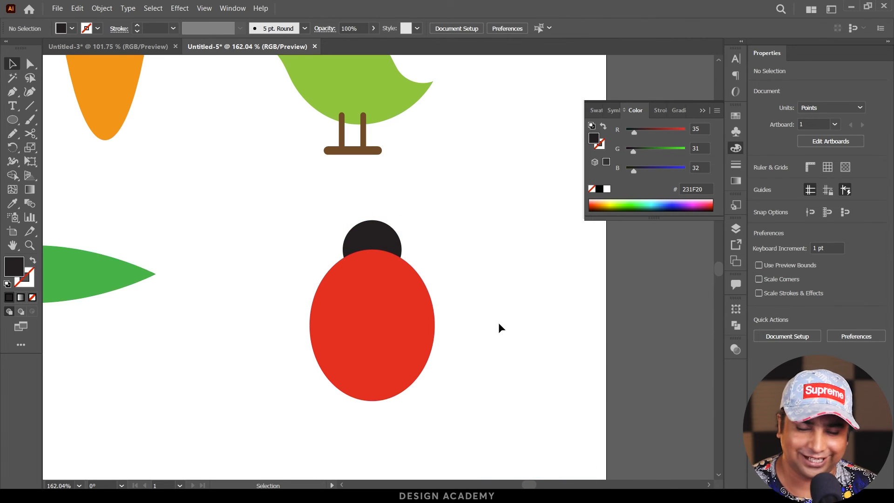
# Step: Draw a thin black ellipse about 9 pt wide and 129 pt high beside the ladybug and convert its top and bottom anchor points to corners
pyautogui.click(13, 121)
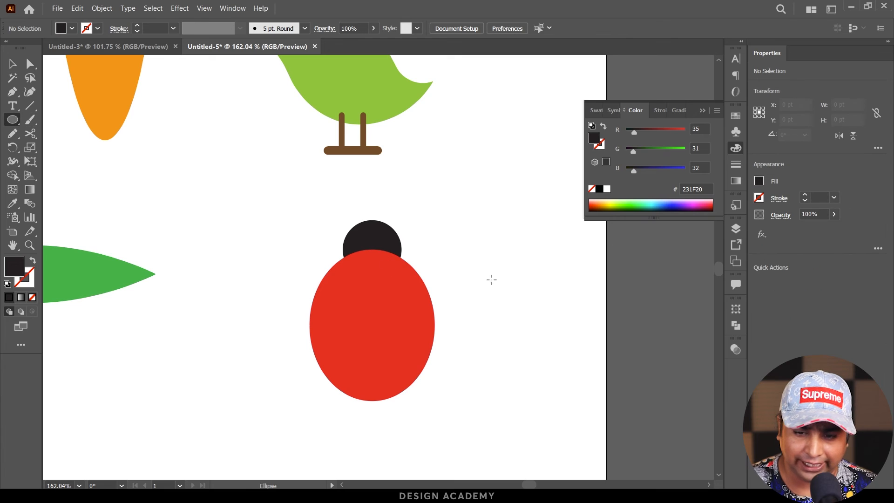
pyautogui.moveTo(487, 228); pyautogui.dragTo(493, 354)
pyautogui.press('a')
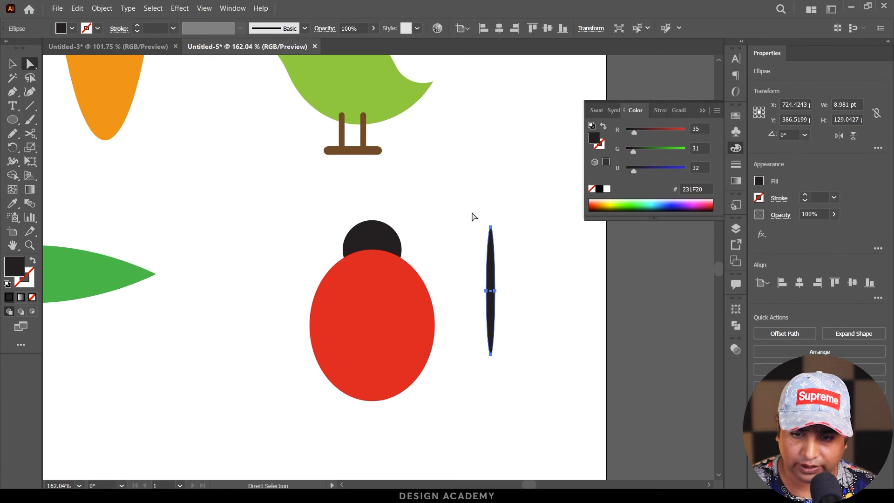
pyautogui.moveTo(506, 235); pyautogui.dragTo(506, 235)
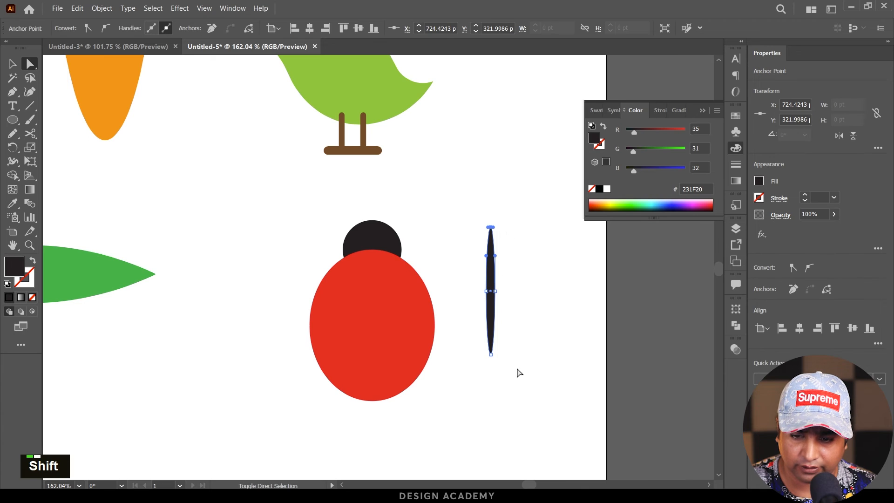
pyautogui.moveTo(516, 369); pyautogui.dragTo(477, 353)
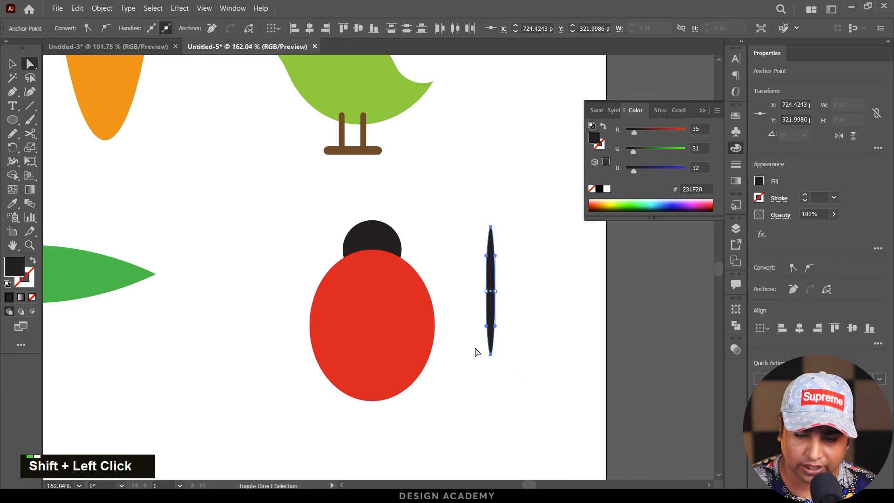
pyautogui.click(88, 29)
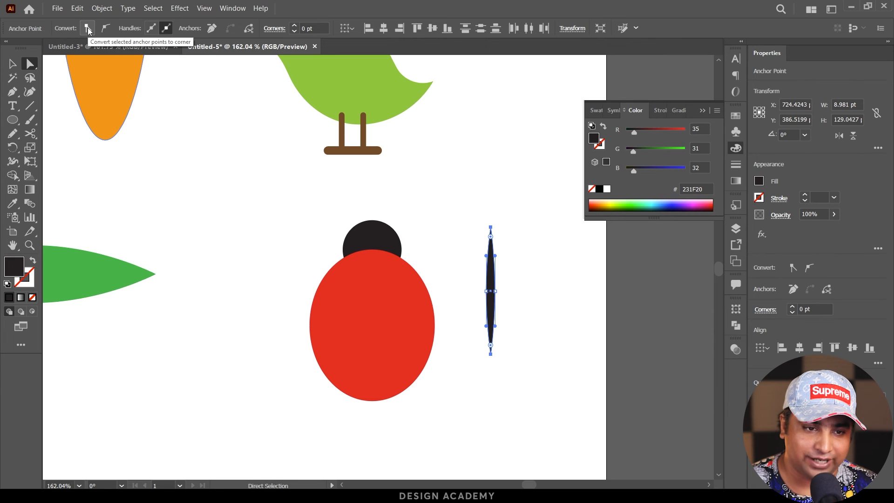
# Step: Move the pointed black sliver onto the vertical middle of the red body
pyautogui.press('v')
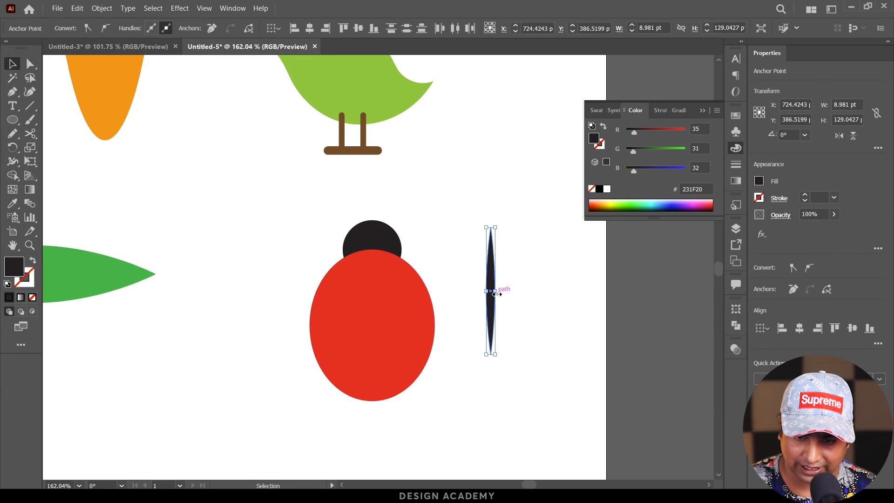
pyautogui.moveTo(495, 294); pyautogui.dragTo(374, 339)
pyautogui.click(493, 307)
# Step: Draw a black circle about 23 pt across on the left half of the red body as a spot
pyautogui.hotkey('ctrl', 'space')
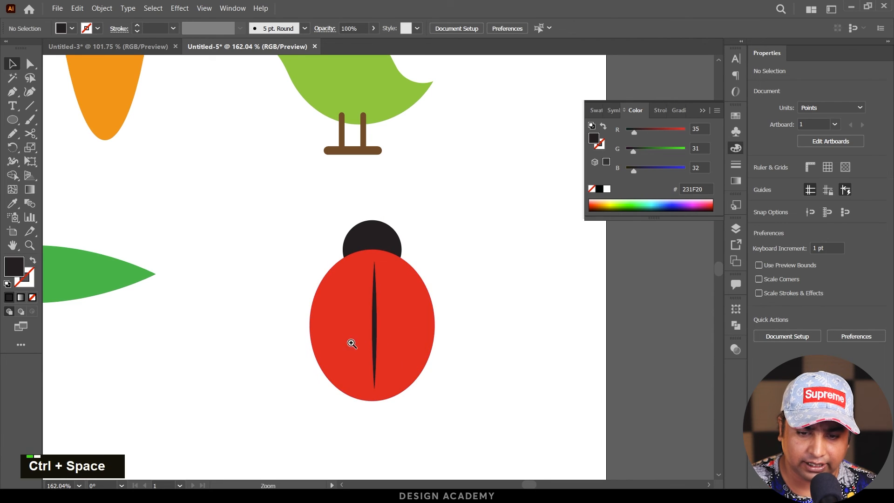
pyautogui.click(350, 343)
pyautogui.moveTo(396, 313); pyautogui.dragTo(397, 309)
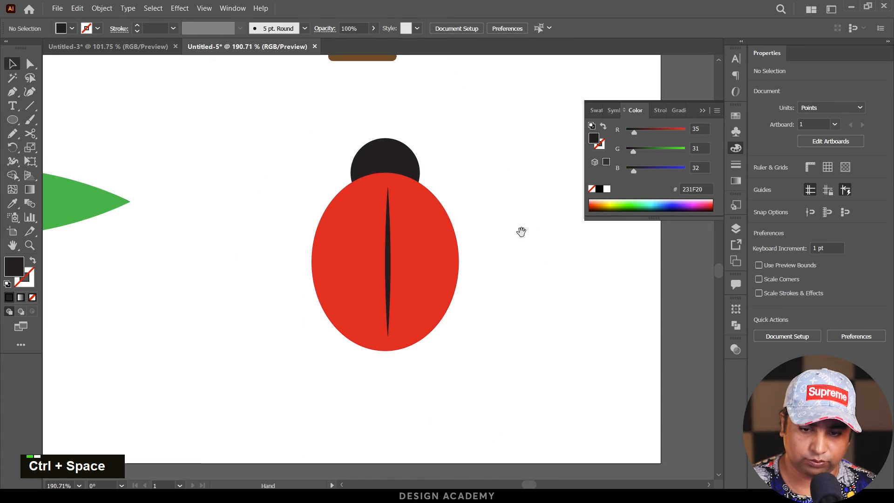
pyautogui.hotkey('ctrl', 'space')
pyautogui.moveTo(505, 235); pyautogui.dragTo(513, 243)
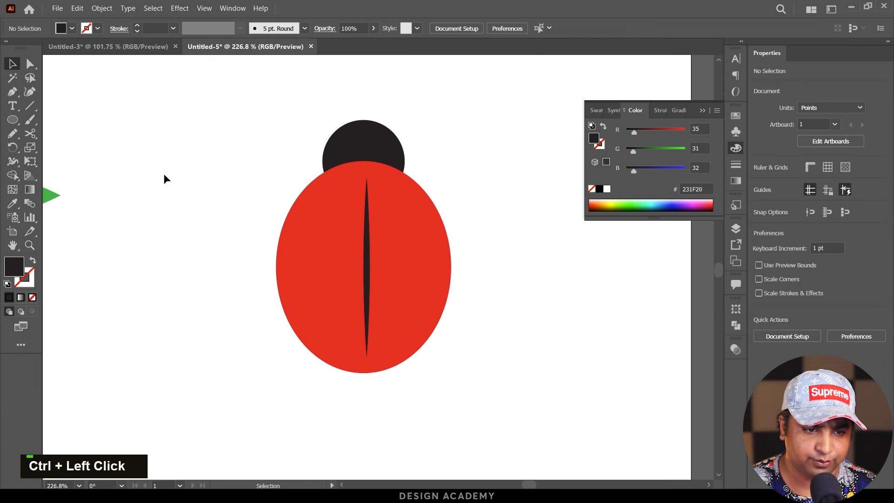
pyautogui.moveTo(13, 122); pyautogui.dragTo(70, 147)
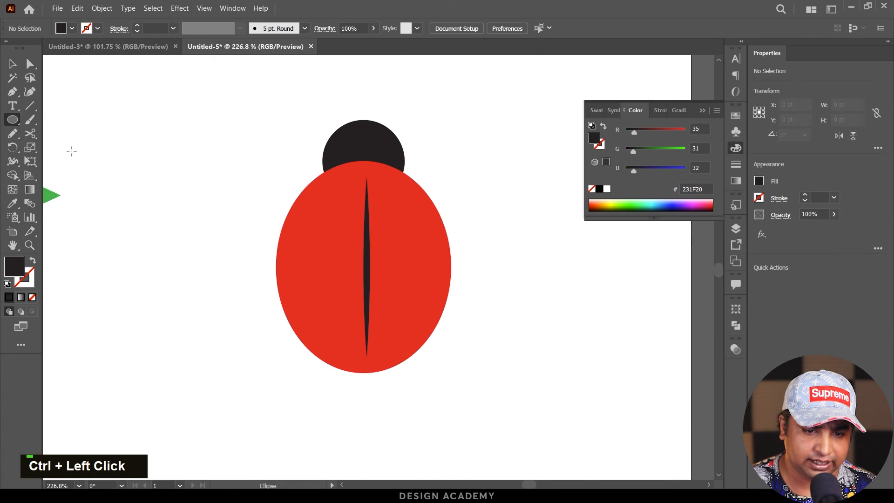
pyautogui.moveTo(247, 146); pyautogui.dragTo(331, 325)
pyautogui.press('v')
# Step: Duplicate the black spot to make three on the body's left half and two on its right half
pyautogui.doubleClick(203, 177)
pyautogui.moveTo(350, 278); pyautogui.dragTo(350, 272)
pyautogui.moveTo(331, 231); pyautogui.dragTo(337, 216)
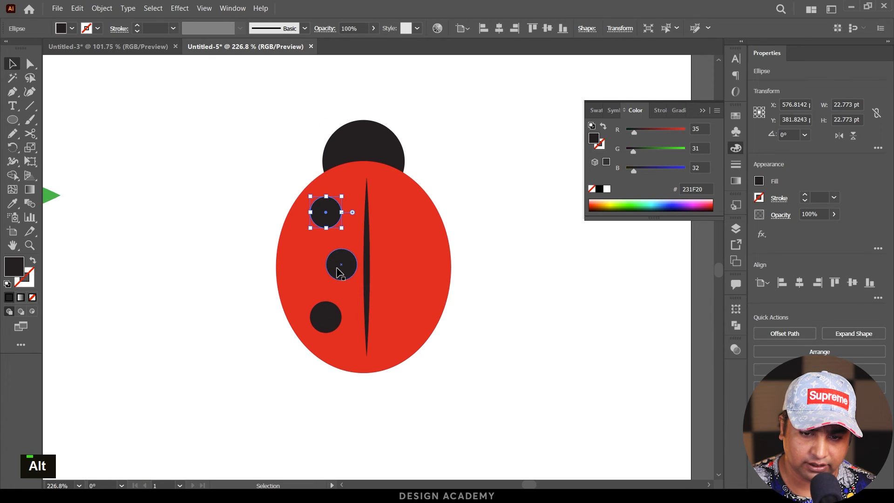
pyautogui.moveTo(337, 269)
pyautogui.mouseDown()
pyautogui.moveTo(313, 269)
pyautogui.moveTo(337, 269)
pyautogui.mouseUp()
pyautogui.moveTo(326, 209); pyautogui.dragTo(322, 219)
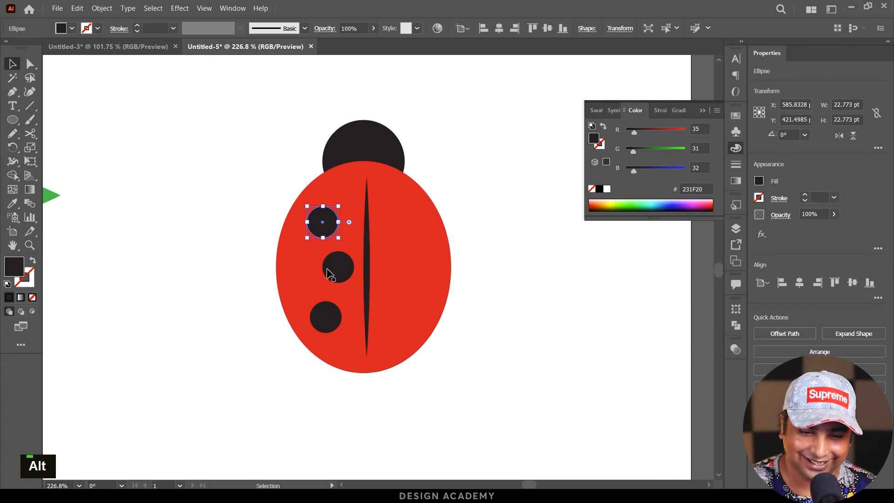
pyautogui.moveTo(330, 313); pyautogui.dragTo(405, 297)
pyautogui.moveTo(405, 297); pyautogui.dragTo(415, 228)
# Step: Reposition the black spots so they are spread evenly on both sides of the ladybug's center line
pyautogui.click(486, 306)
pyautogui.moveTo(329, 225); pyautogui.dragTo(340, 214)
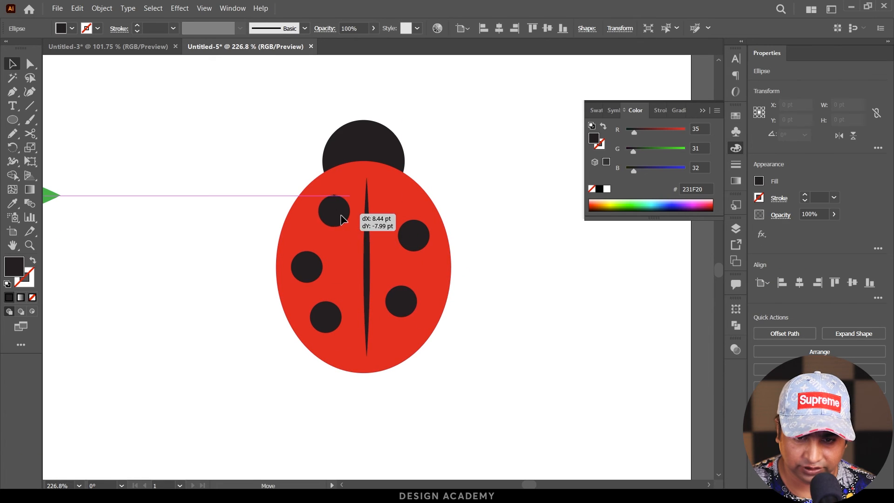
pyautogui.moveTo(320, 314); pyautogui.dragTo(331, 315)
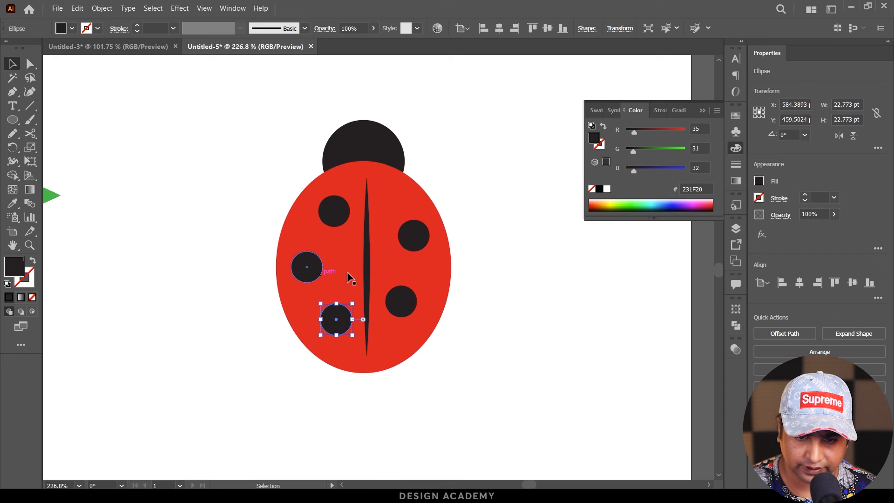
pyautogui.click(416, 239)
pyautogui.moveTo(403, 303); pyautogui.dragTo(413, 303)
pyautogui.moveTo(417, 241); pyautogui.dragTo(410, 238)
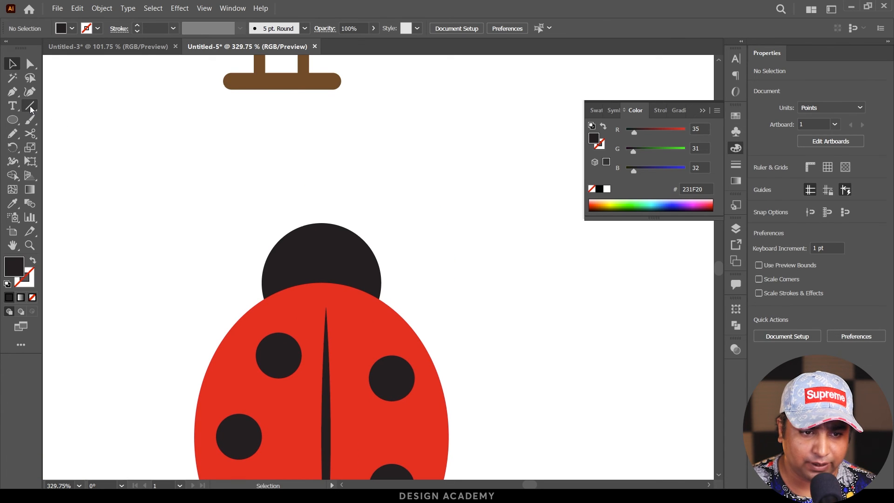
# Step: Draw an arc about 41 pt wide and high from the top of the black head, curving up and to the right
pyautogui.click(29, 106)
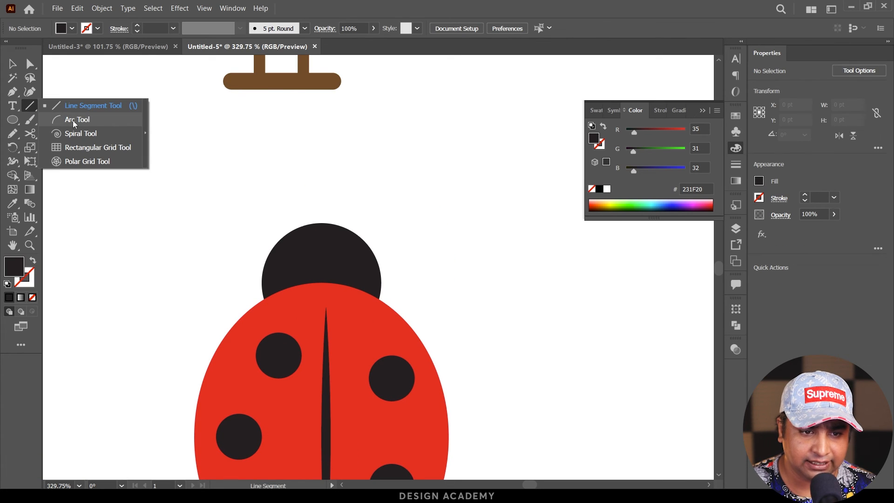
pyautogui.click(30, 110)
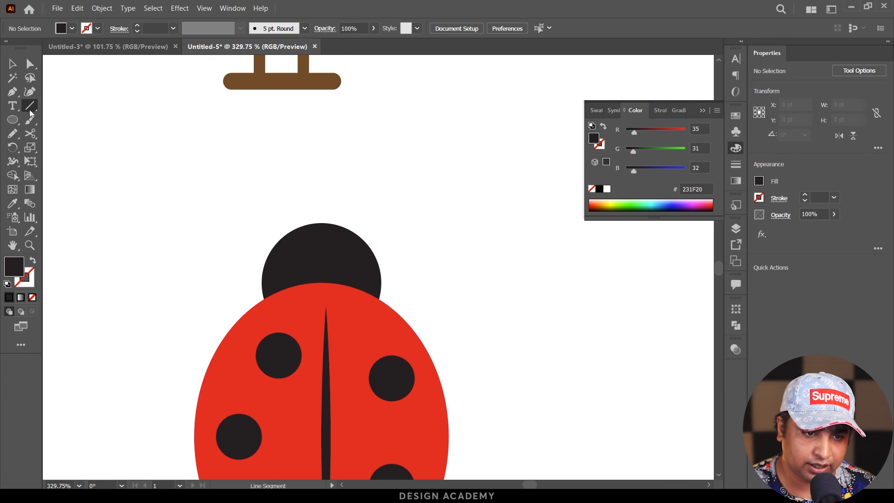
pyautogui.click(29, 108)
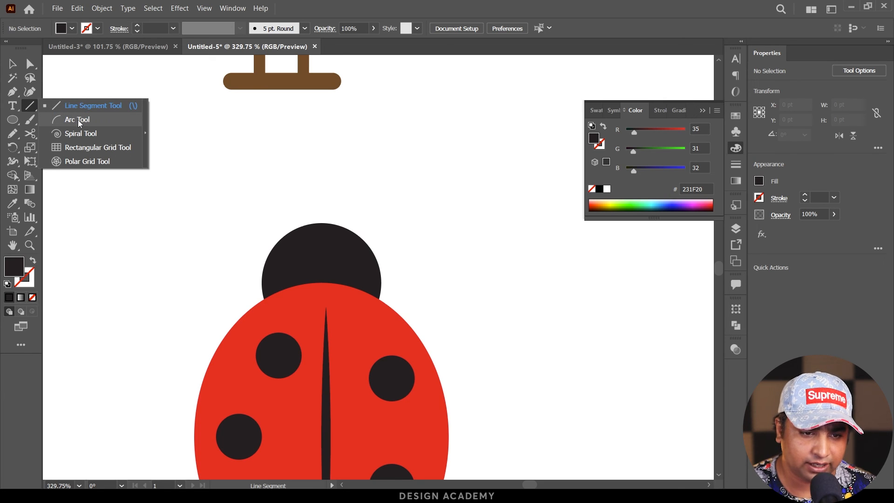
pyautogui.click(32, 108)
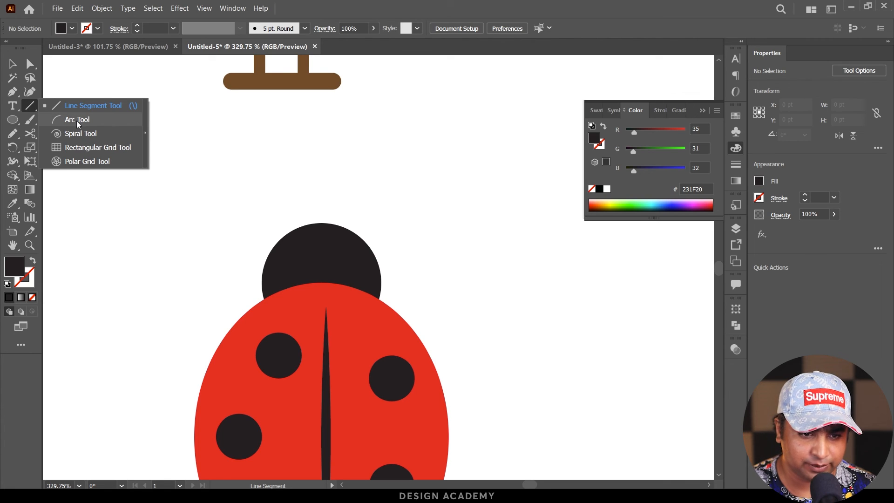
pyautogui.click(76, 121)
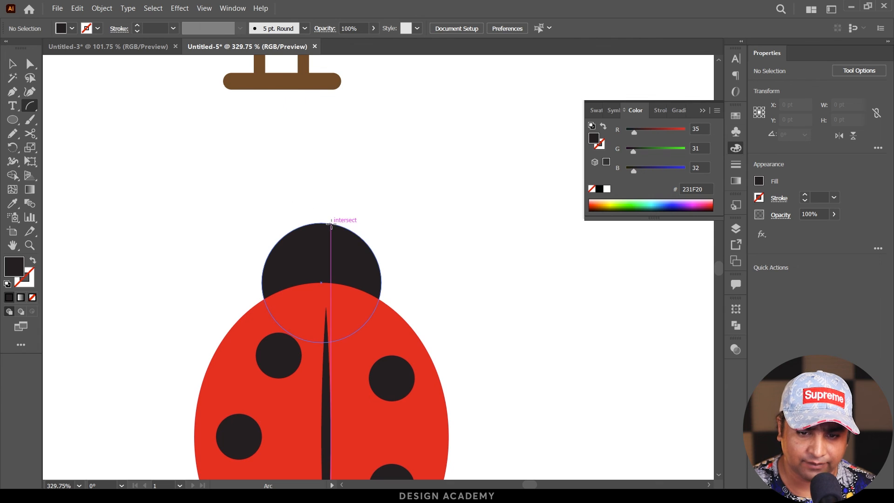
pyautogui.moveTo(332, 225); pyautogui.dragTo(412, 180)
# Step: Move the arc down so its lower end overlaps the head and give it a black 231F20 stroke of 1 pt
pyautogui.press('v')
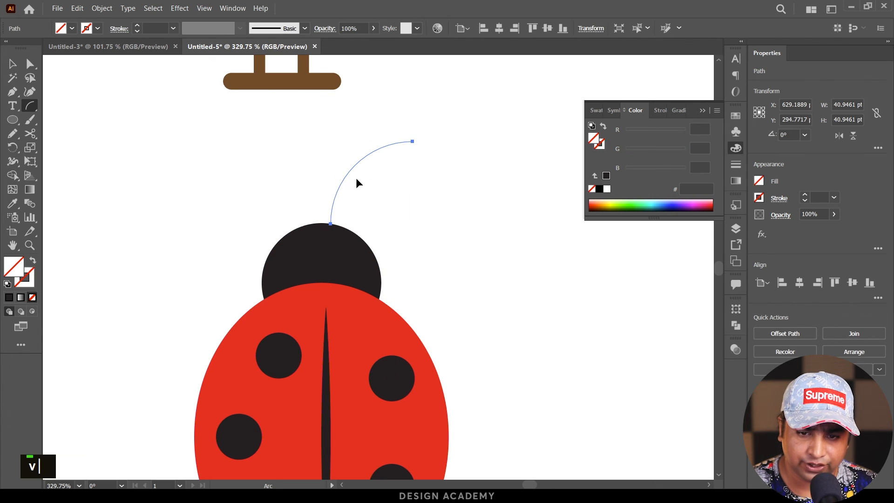
pyautogui.moveTo(345, 181); pyautogui.dragTo(345, 201)
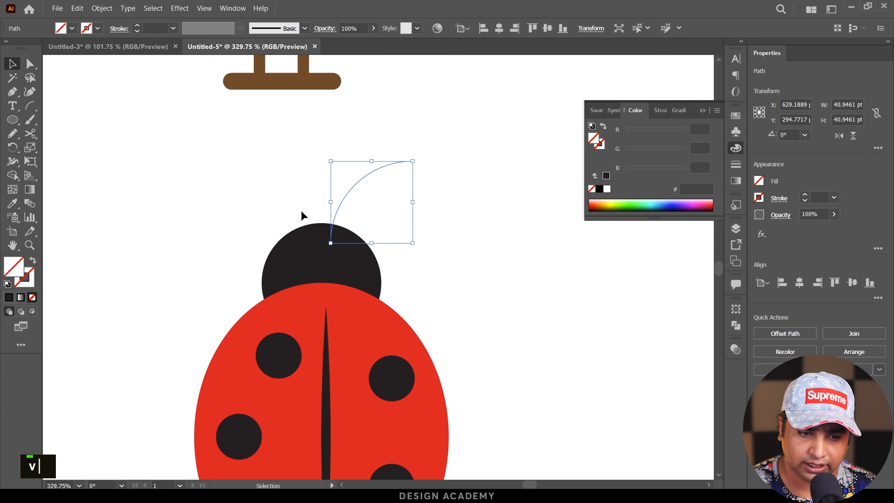
pyautogui.click(10, 297)
pyautogui.doubleClick(235, 218)
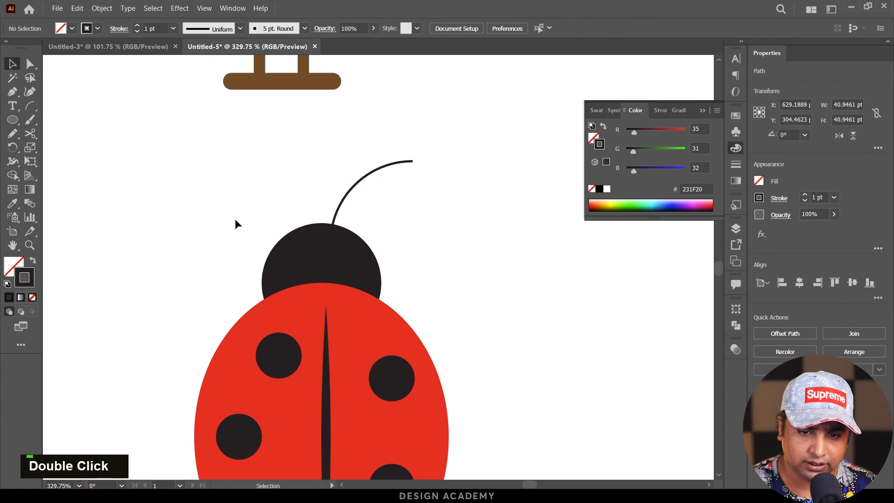
# Step: Draw a second arc from the head's top curving up and to the left, and shift both antennae about 2.8 pt left
pyautogui.click(30, 106)
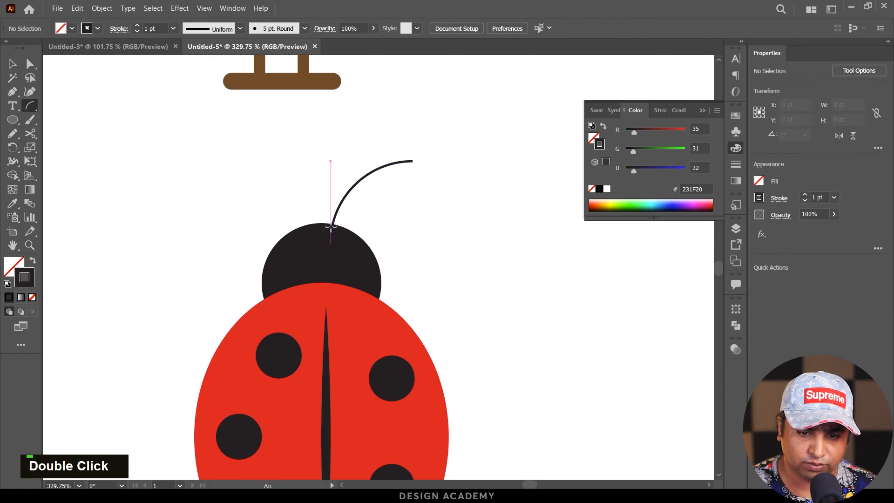
pyautogui.moveTo(321, 228); pyautogui.dragTo(362, 189)
pyautogui.click(13, 64)
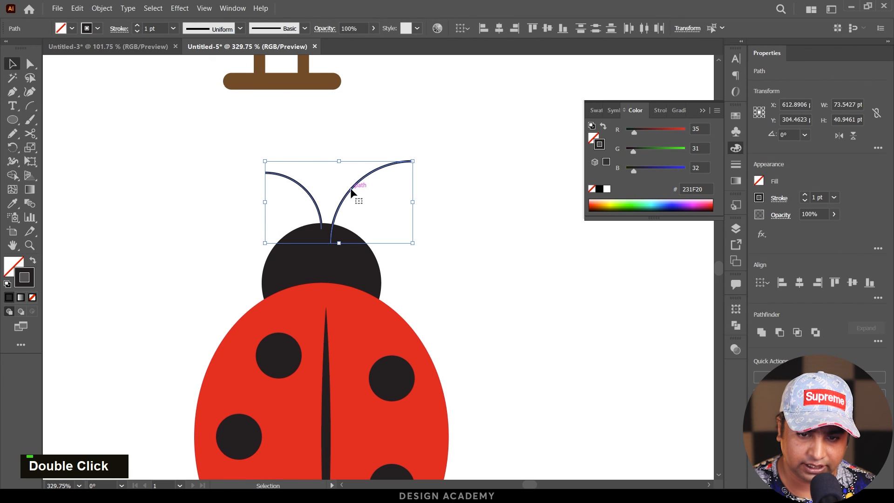
pyautogui.moveTo(240, 175); pyautogui.dragTo(350, 185)
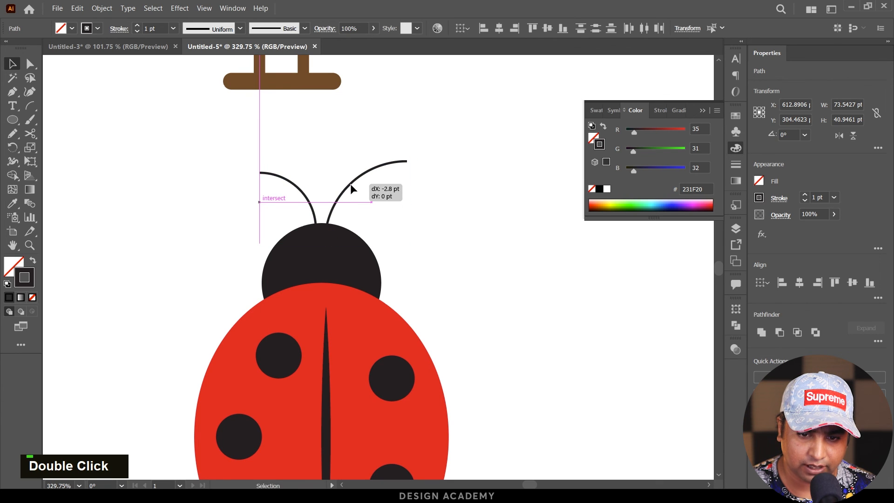
pyautogui.click(424, 211)
pyautogui.moveTo(437, 185); pyautogui.dragTo(315, 171)
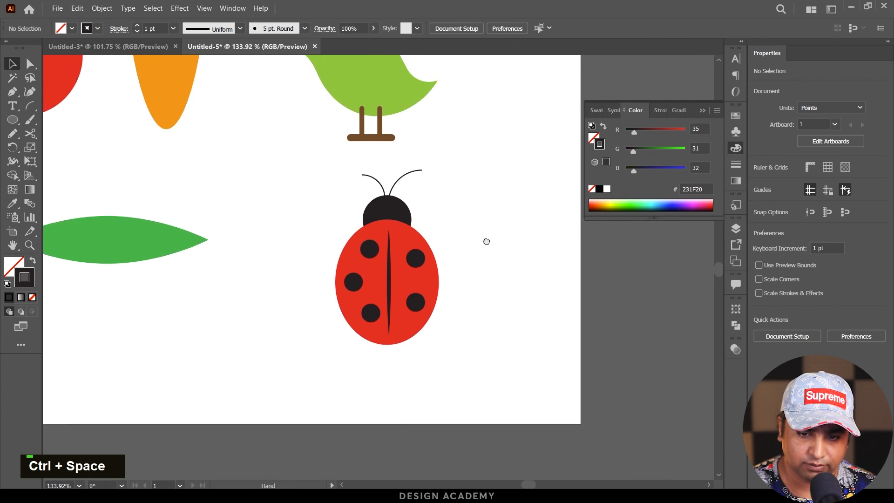
pyautogui.moveTo(487, 241); pyautogui.dragTo(509, 267)
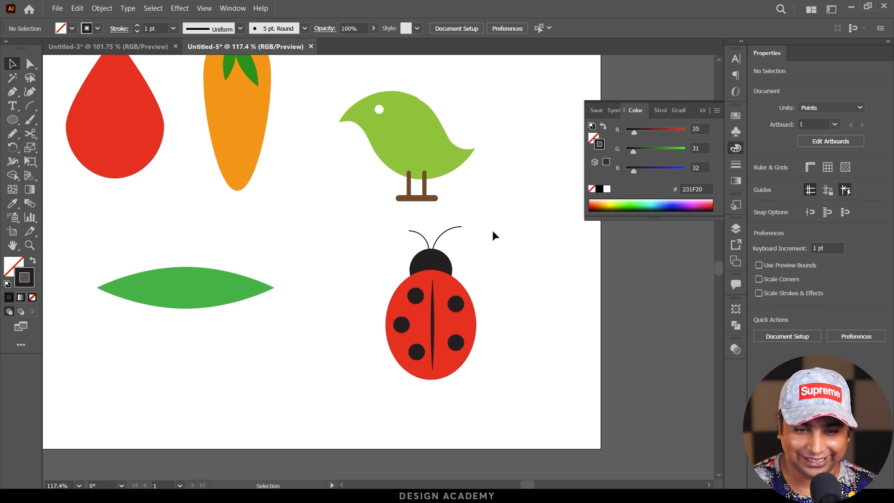
pyautogui.moveTo(484, 222); pyautogui.dragTo(510, 279)
pyautogui.moveTo(488, 246); pyautogui.dragTo(454, 240)
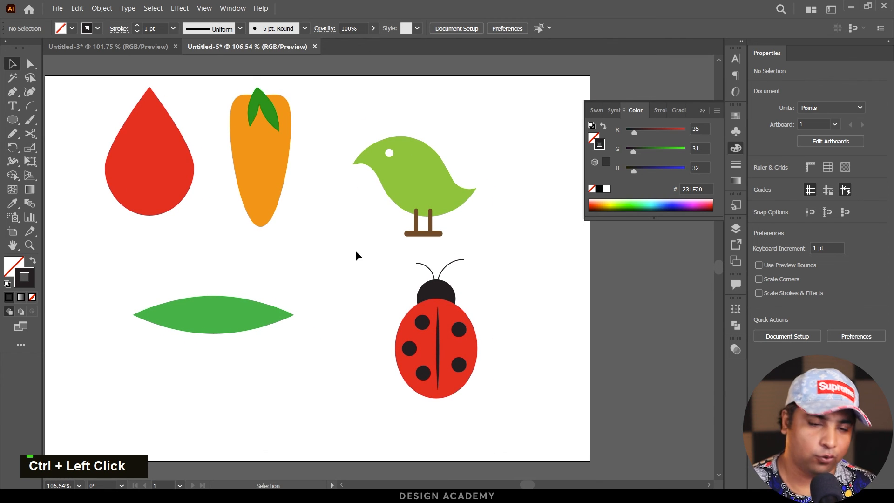
pyautogui.moveTo(582, 166); pyautogui.dragTo(590, 178)
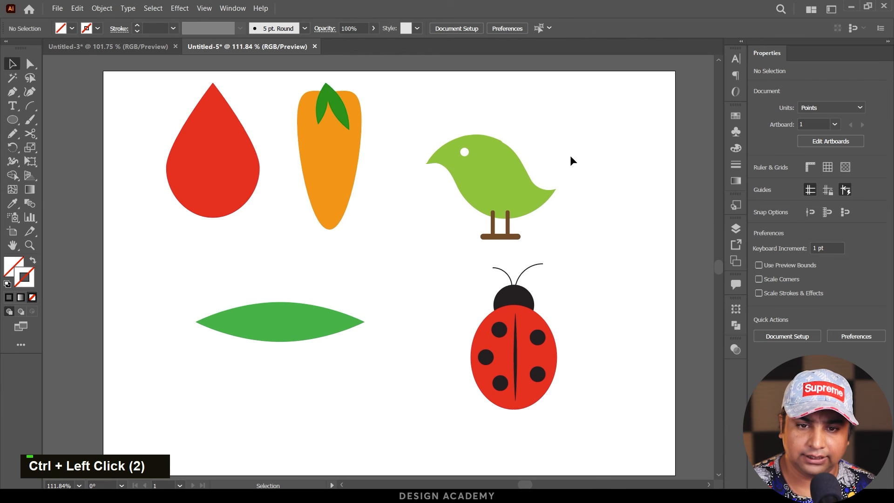